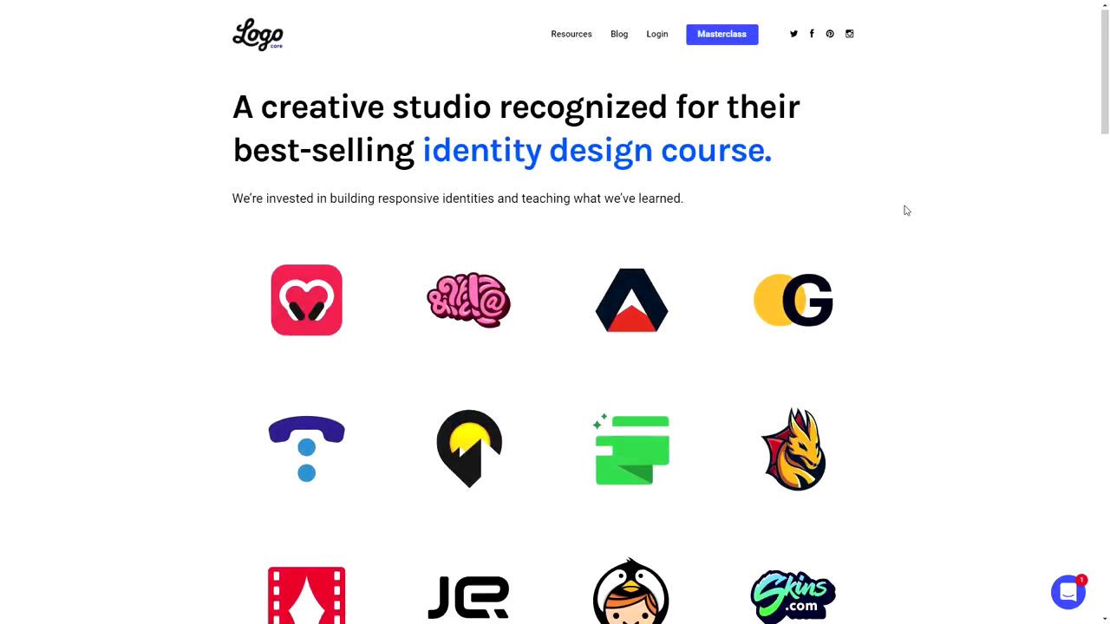
- Look through the LogoCore homepage's logo showcase and the blog's updates, step-by-step tutorials and creative briefs
scroll(904, 211, "down", 4)
scroll(904, 210, "down", 6)
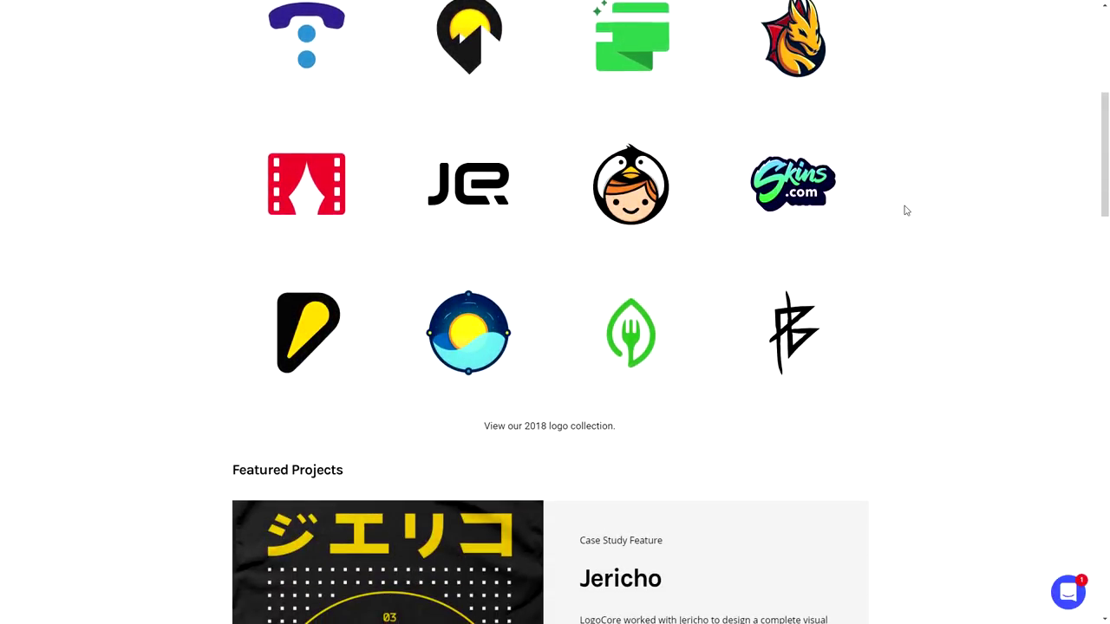
scroll(904, 210, "down", 7)
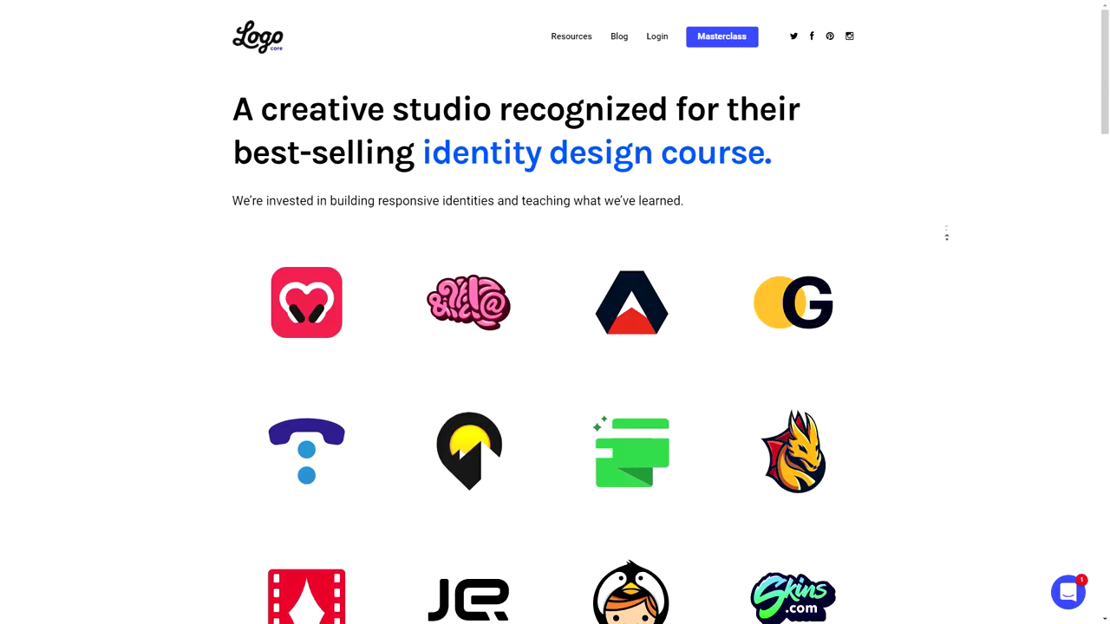
left_click(616, 44)
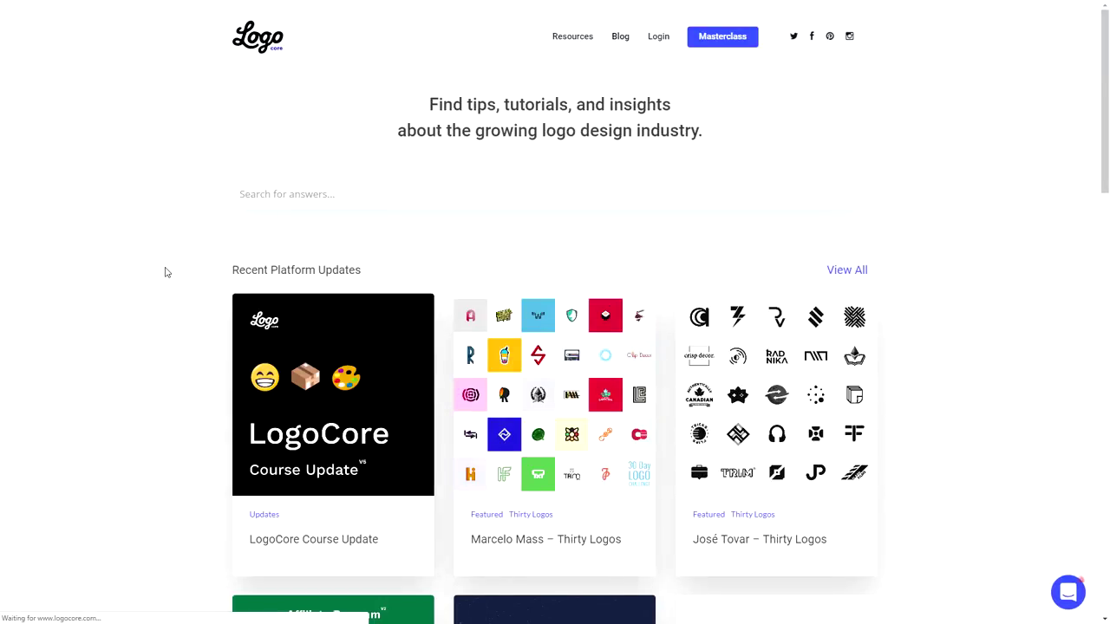
scroll(166, 272, "down", 3)
scroll(167, 272, "down", 3)
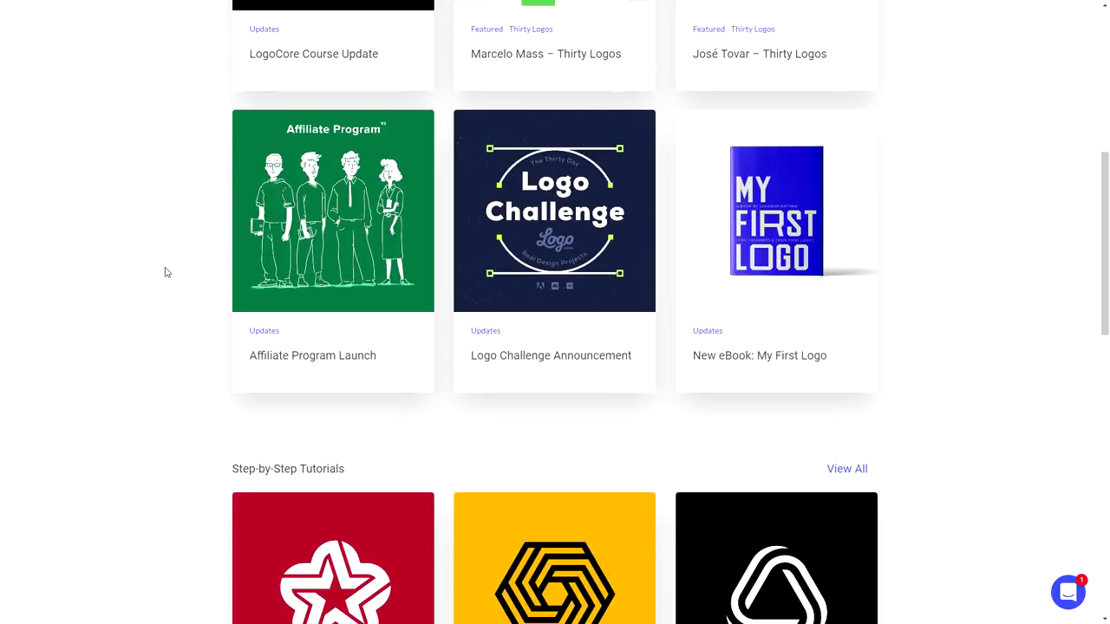
scroll(166, 272, "down", 4)
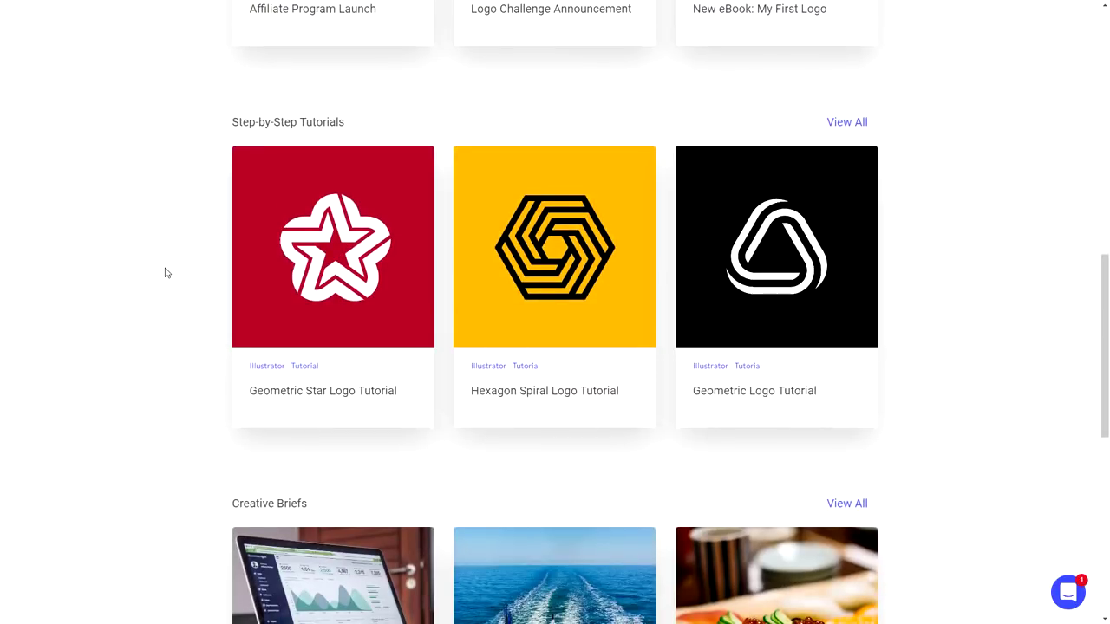
scroll(166, 272, "down", 1)
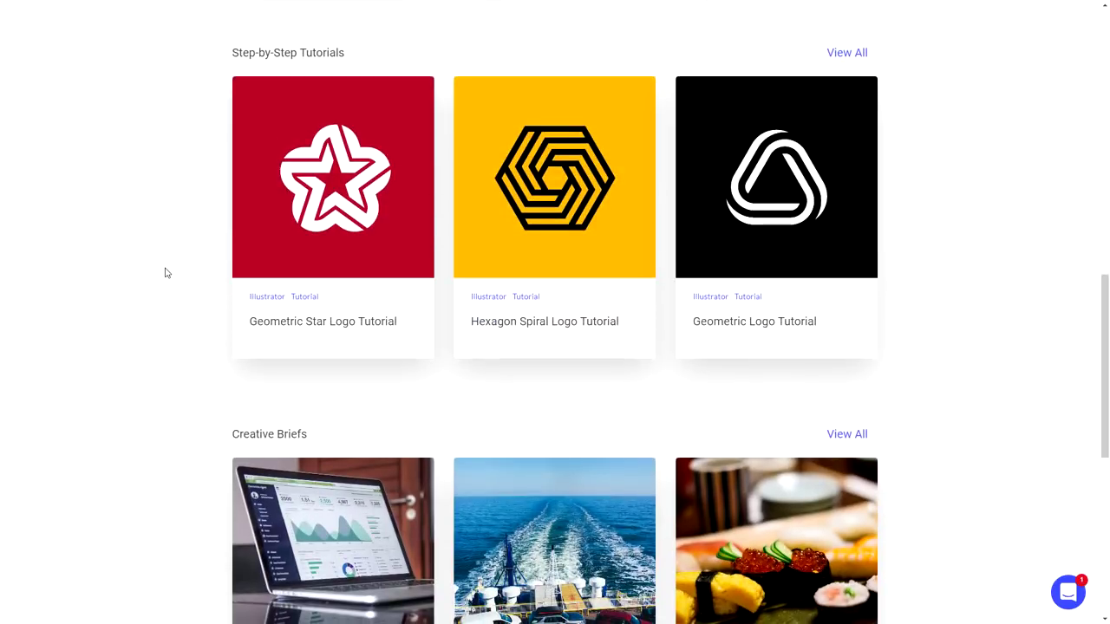
scroll(919, 339, "down", 4)
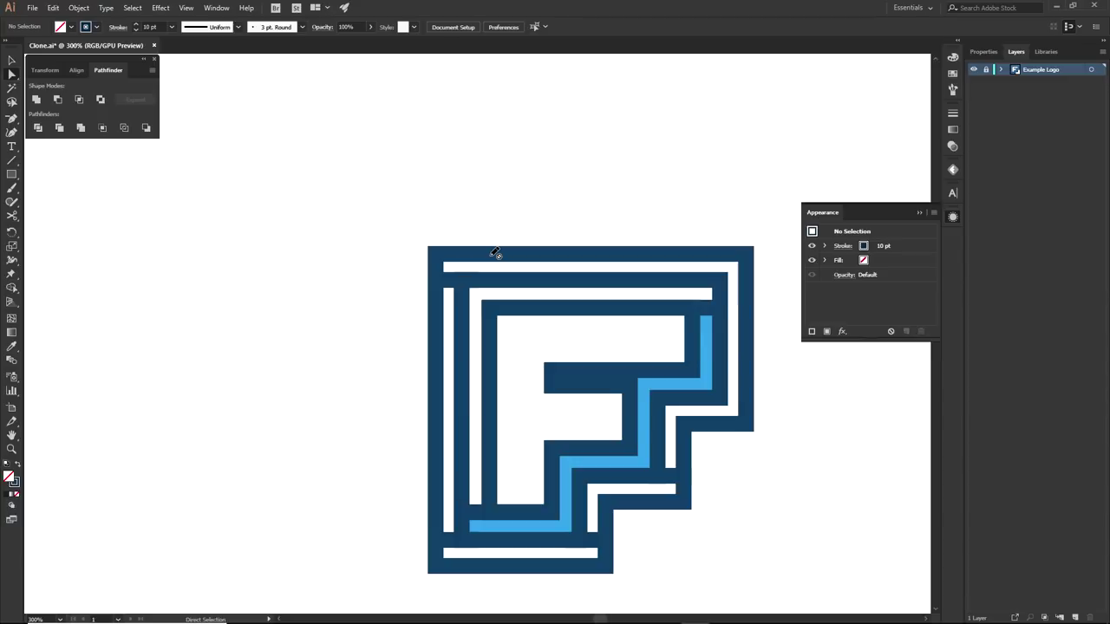
- Add a new layer above the Example Logo layer and trace the F's vertical stem with a rectangle about 27 × 109 px
key("ctrl+minus")
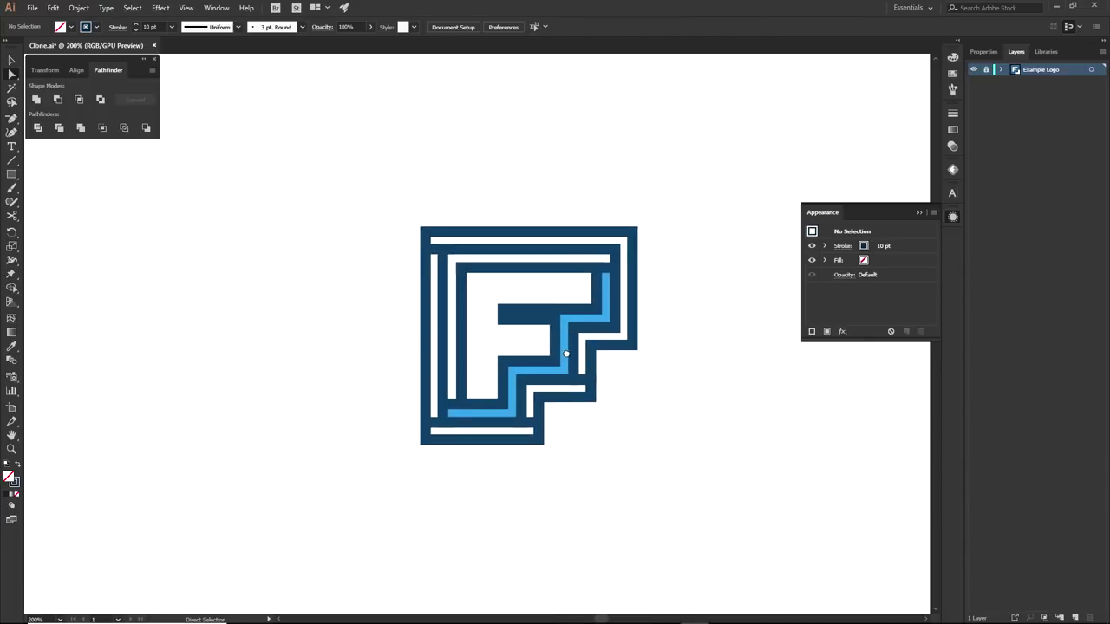
scroll(523, 319, "up", 2)
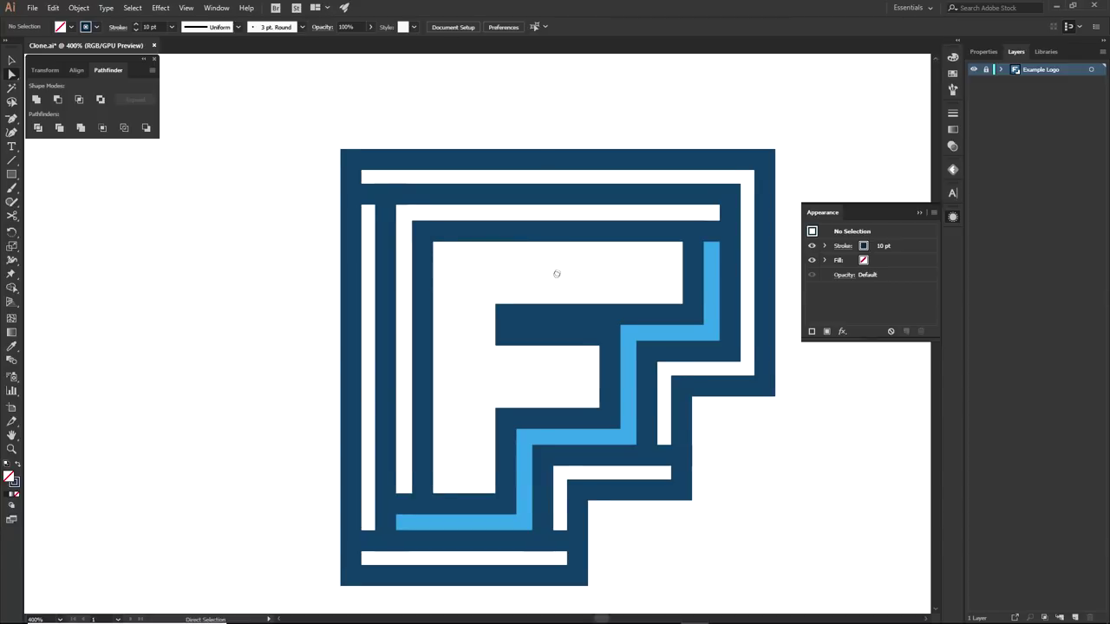
scroll(547, 260, "down", 1)
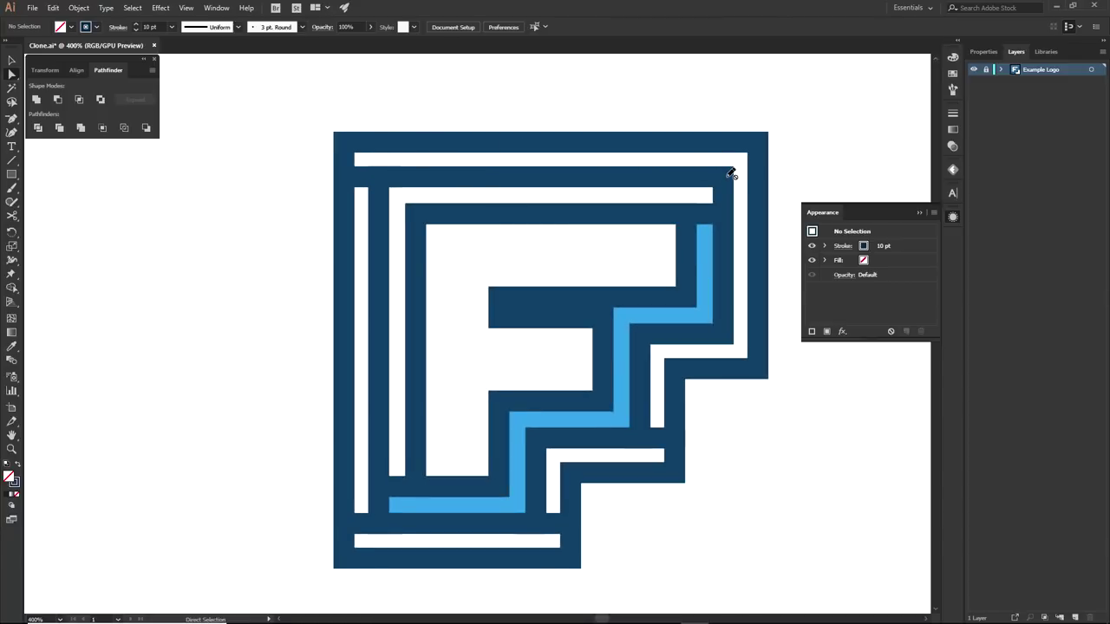
scroll(709, 205, "down", 1)
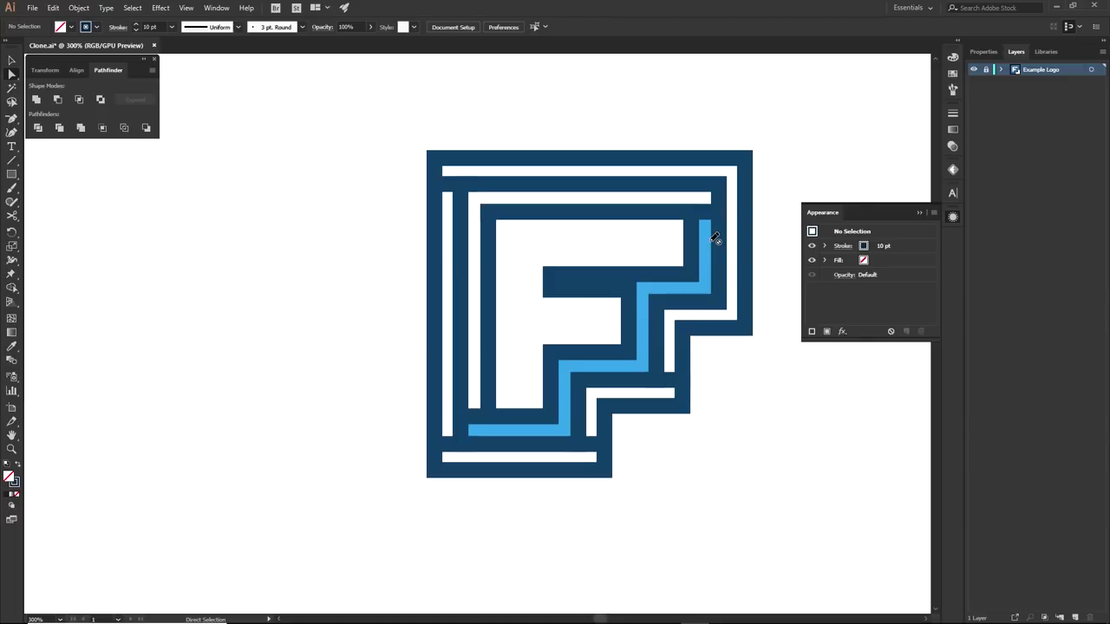
key("m")
left_click(1074, 618)
scroll(546, 340, "up", 2)
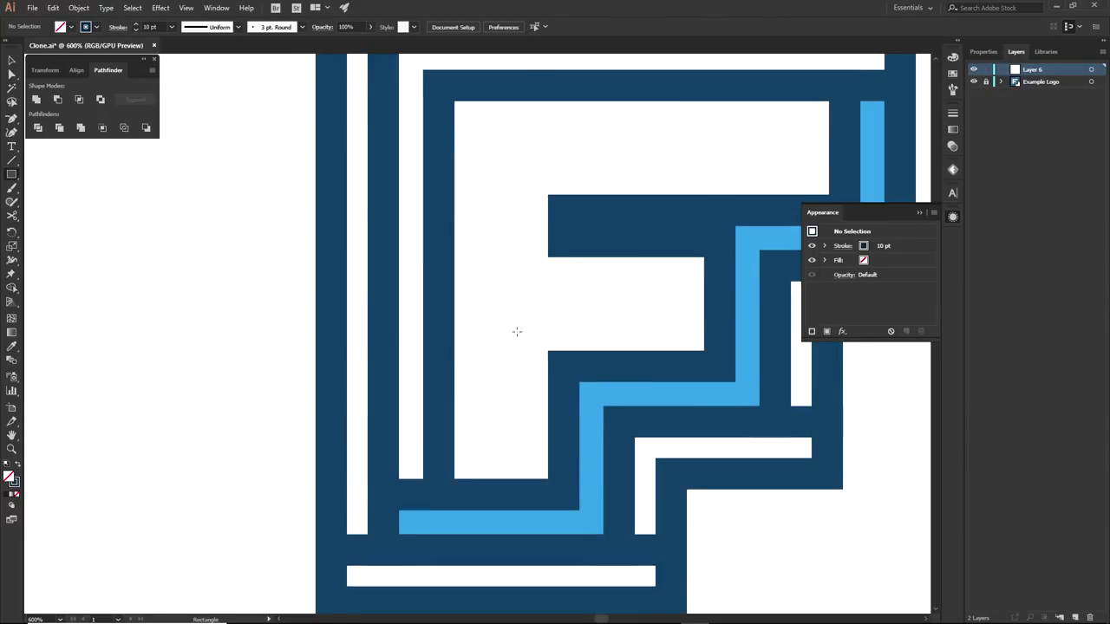
left_click_drag(556, 552, 468, 178)
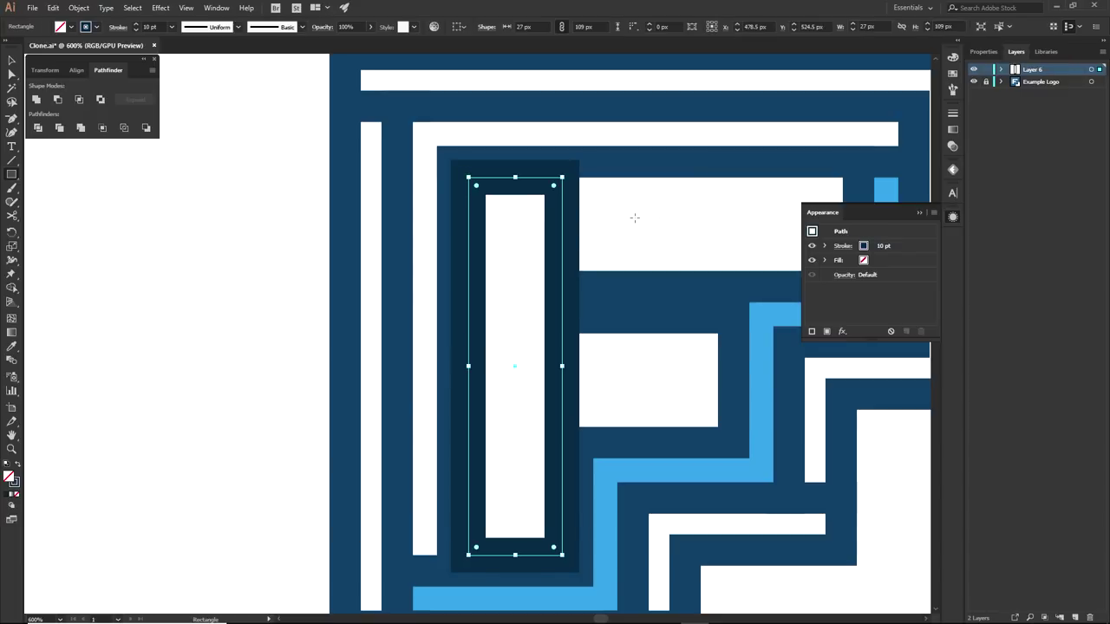
- Remove the rectangle's stroke, give it the dark blue fill 0b283f and hide the Example Logo layer
left_click(15, 485)
left_click(17, 493)
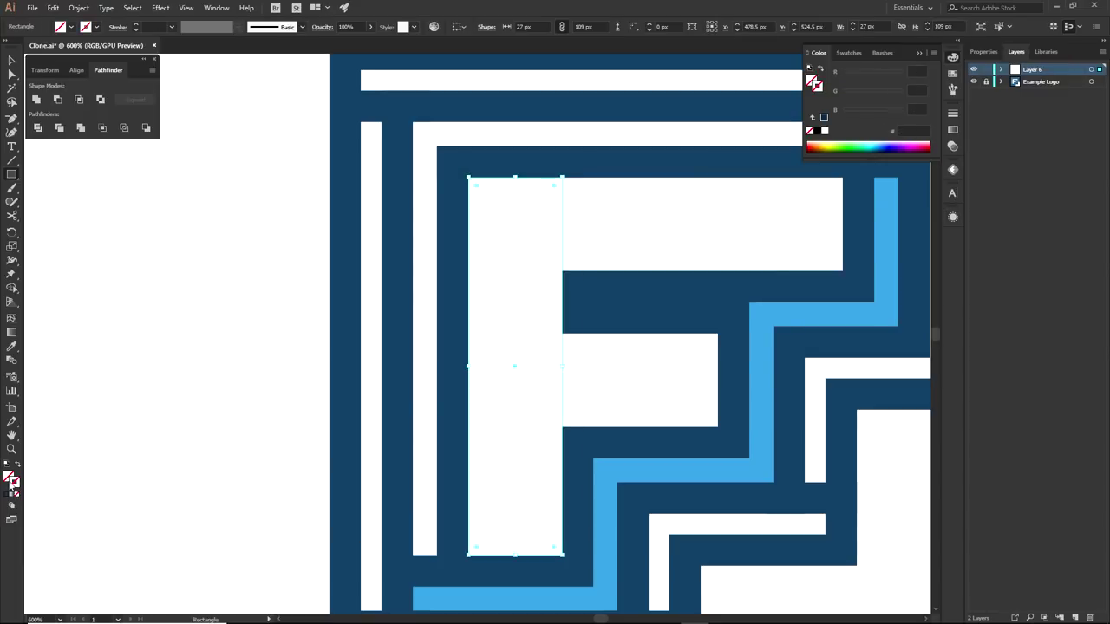
left_click(8, 495)
key("a")
left_click(663, 216)
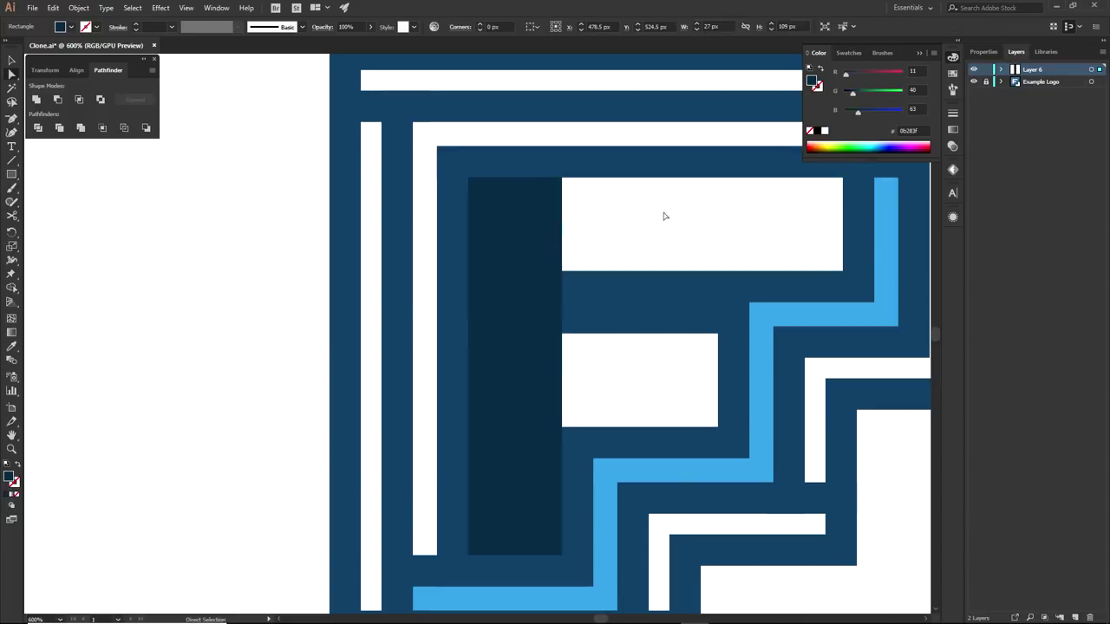
left_click(974, 82)
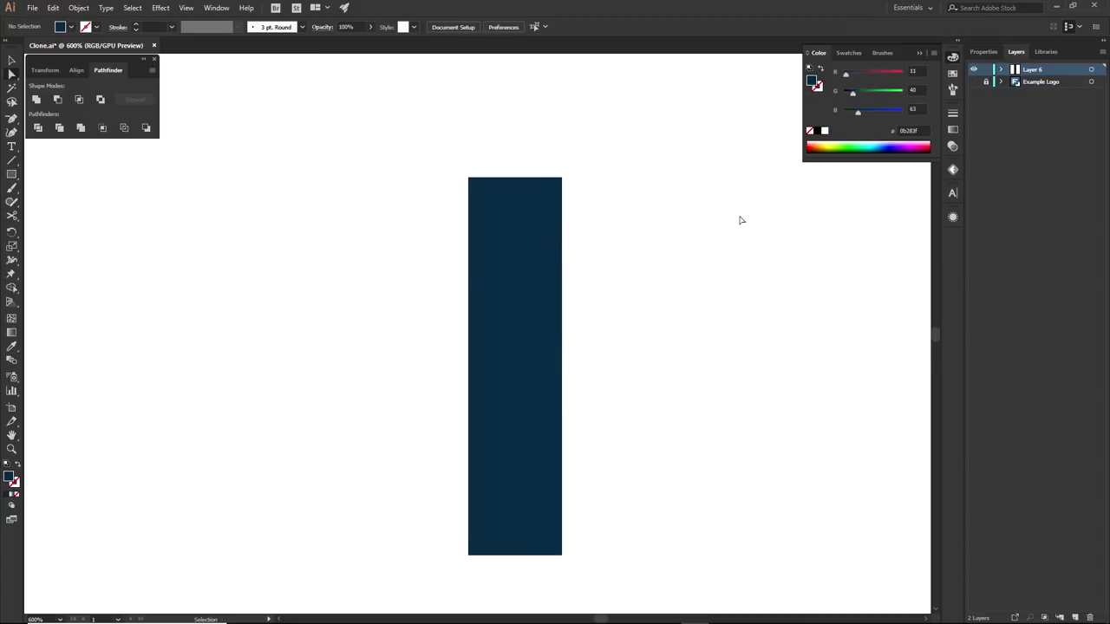
- Duplicate the stem rectangle, rotate the copy 90 degrees and align it with the stem's upper end as the F's top arm
left_click_drag(668, 427, 582, 423)
left_click(667, 375)
left_click_drag(661, 293, 633, 424)
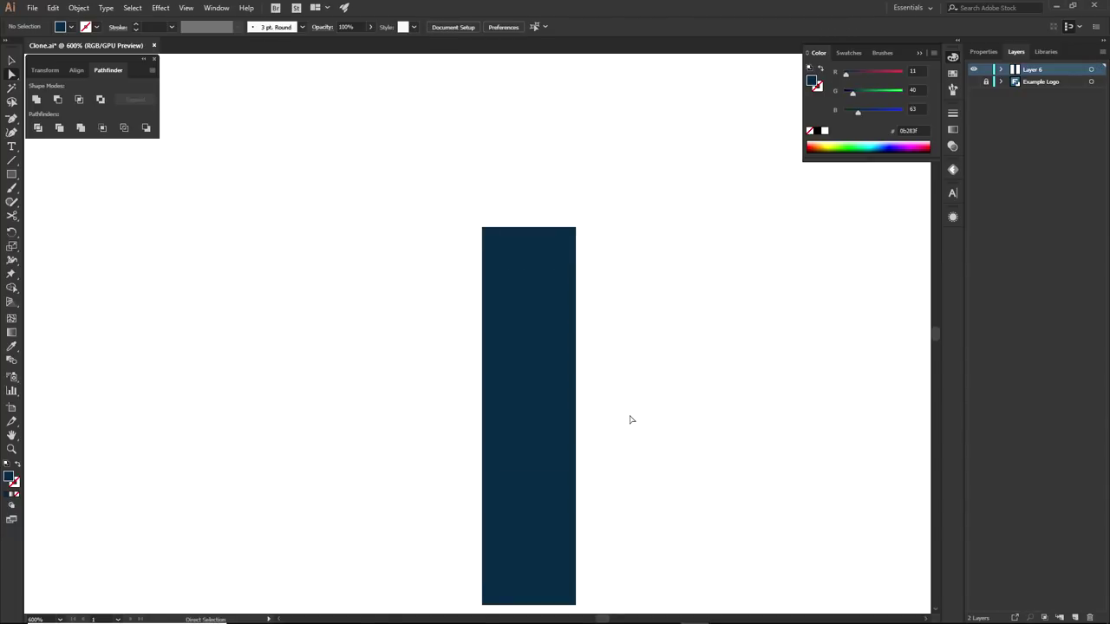
key("ctrl")
left_click_drag(624, 392, 590, 334)
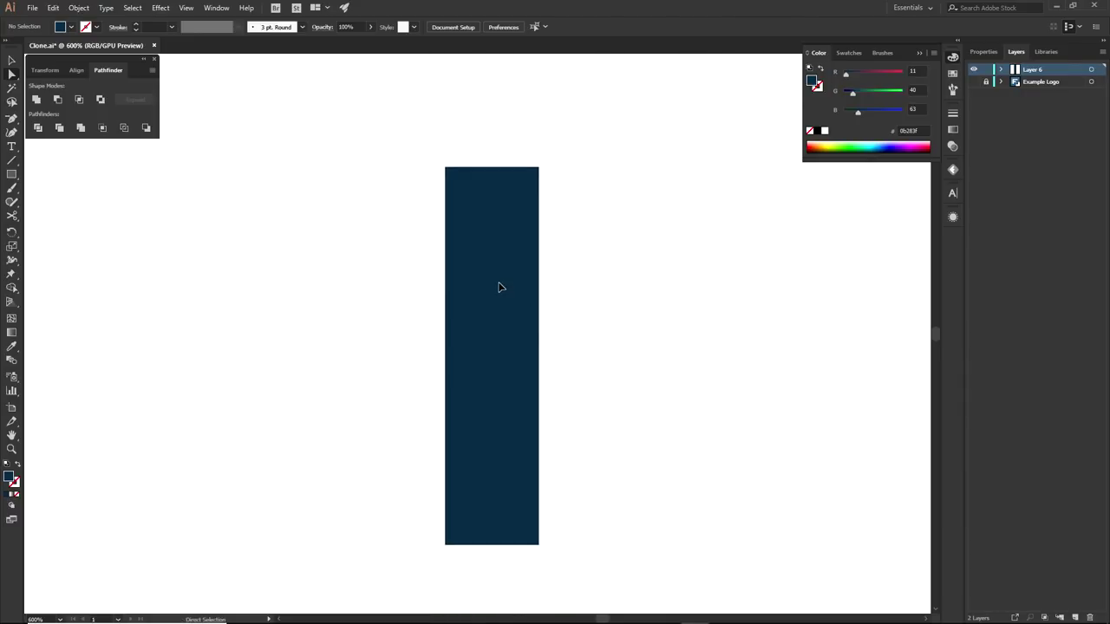
left_click(498, 287)
left_click_drag(487, 289, 621, 292, "alt")
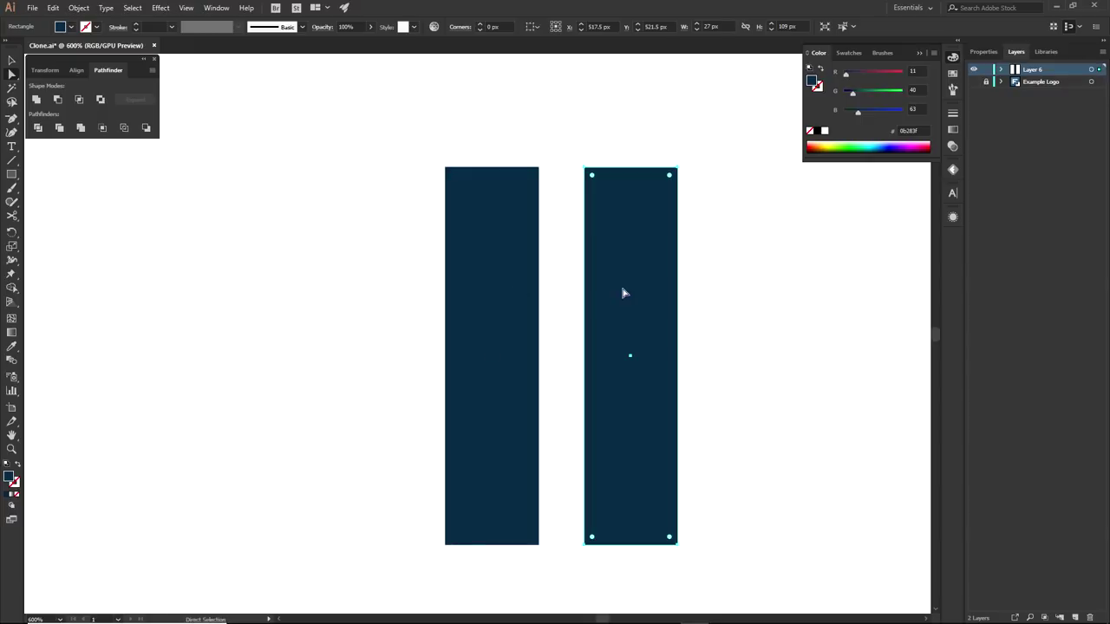
left_click_drag(681, 161, 792, 355)
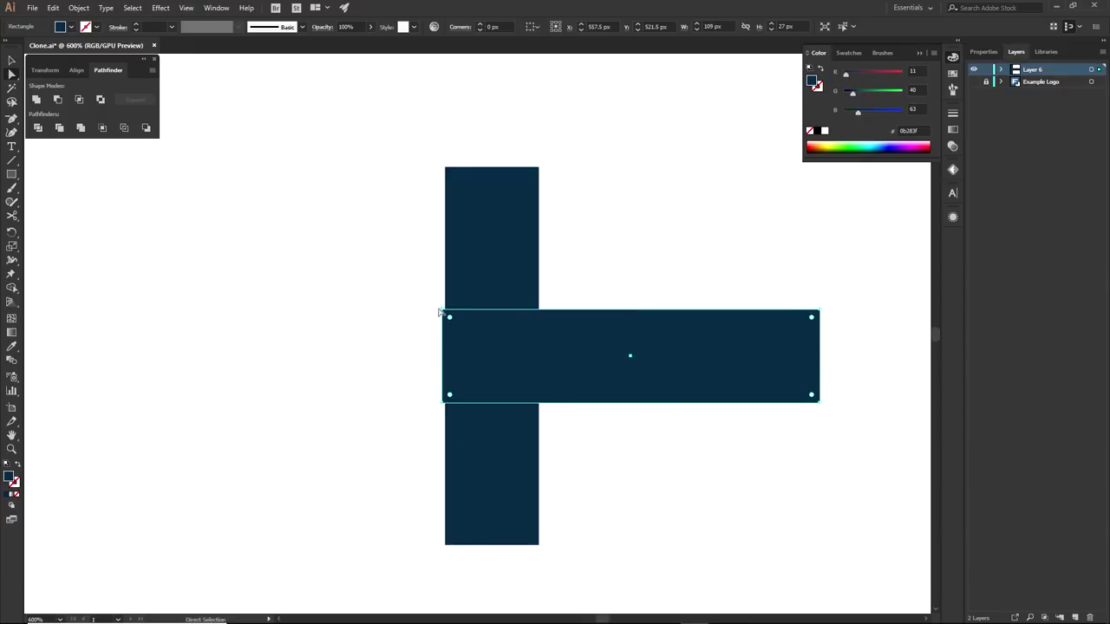
scroll(389, 263, "up", 2)
left_click_drag(500, 360, 508, 78)
left_click(721, 317)
- Duplicate the top arm lower on the stem and shorten the copy to 72 px wide as the F's middle arm
scroll(581, 289, "down", 1)
scroll(580, 289, "down", 2)
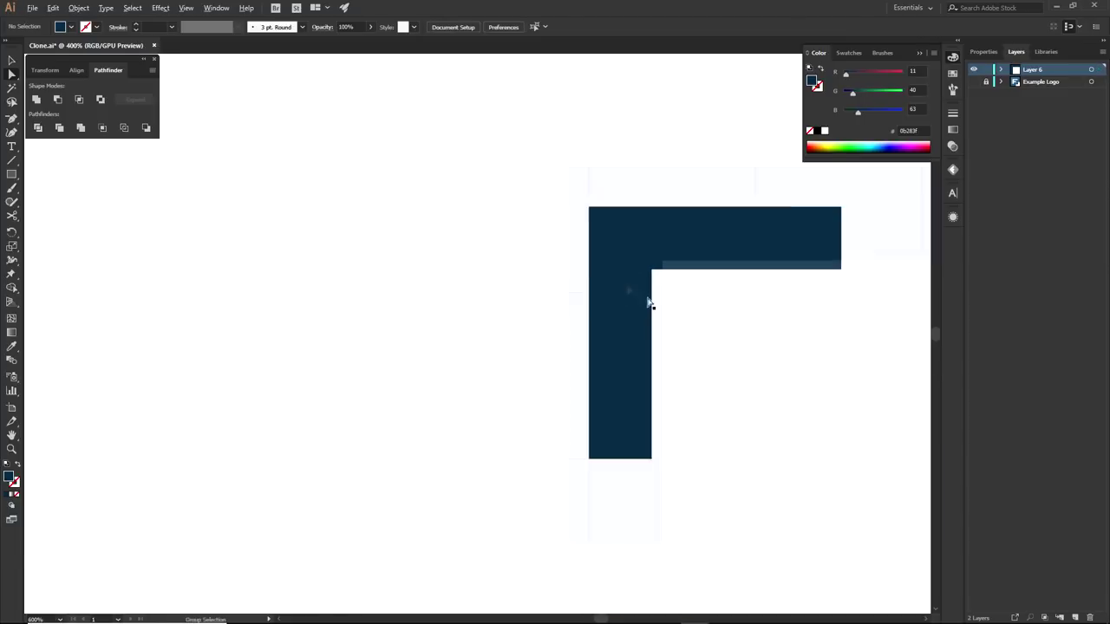
left_click(479, 255)
scroll(539, 264, "up", 1)
left_click(567, 251)
left_click_drag(588, 162, 586, 352)
left_click_drag(815, 271, 646, 381)
key("ctrl+shift+a")
left_click_drag(552, 337, 553, 320)
left_click(657, 322)
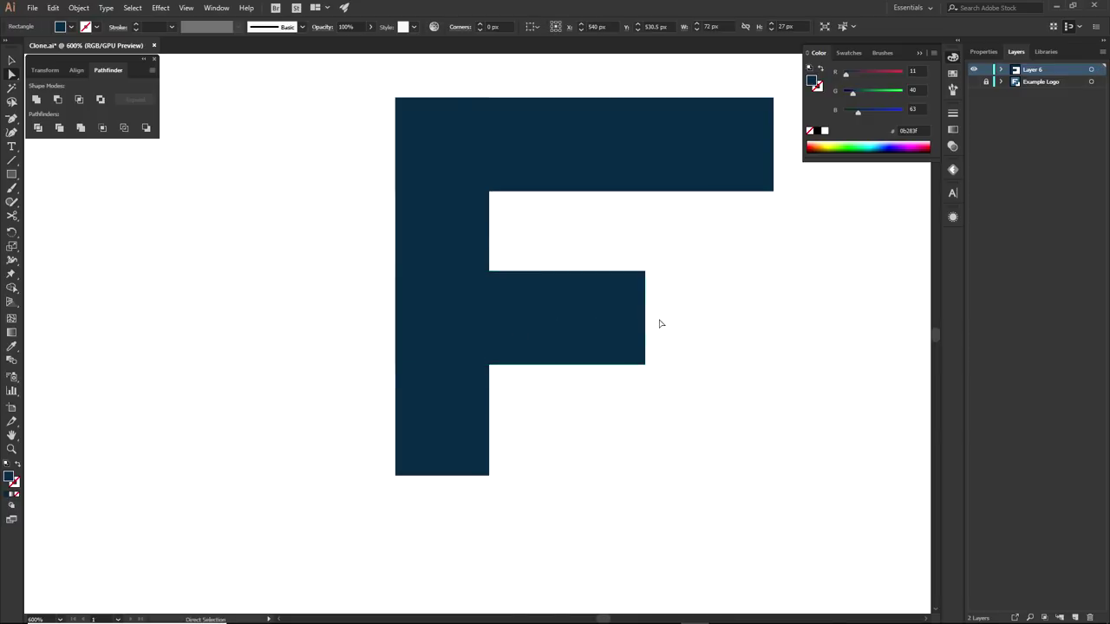
scroll(656, 321, "down", 1)
left_click_drag(690, 337, 650, 362)
left_click_drag(725, 354, 631, 340)
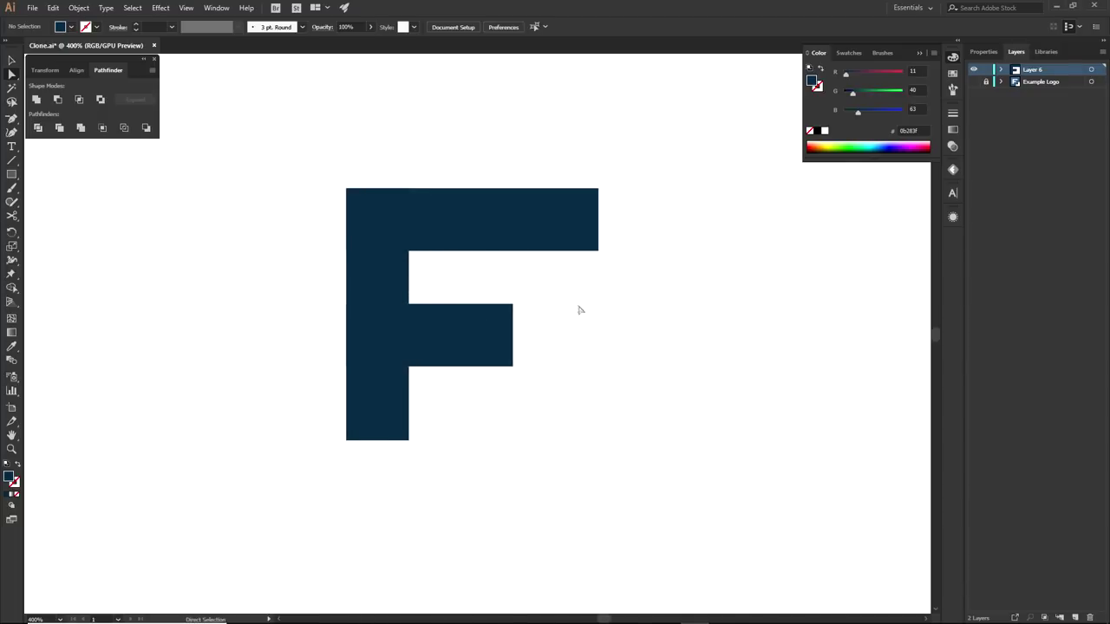
left_click_drag(374, 289, 532, 323, "alt")
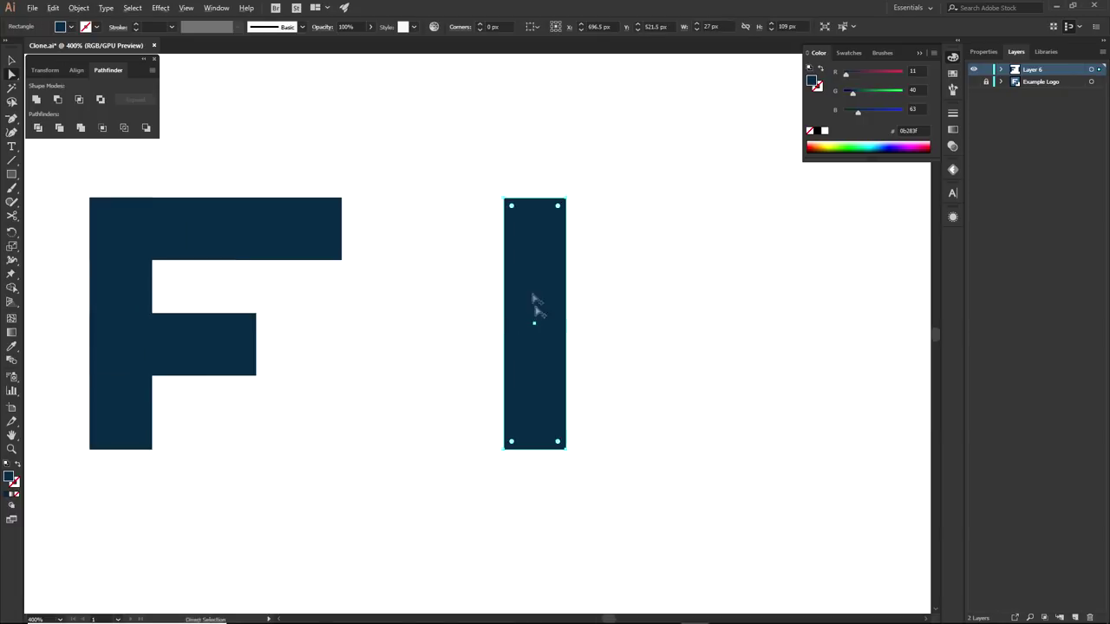
left_click(674, 291)
left_click_drag(538, 284, 636, 286, "alt")
left_click_drag(674, 202, 724, 338)
key("a")
left_click_drag(505, 293, 483, 189)
key("ctrl+a")
key("Delete")
scroll(357, 295, "down", 2)
left_click_drag(357, 296, 588, 336)
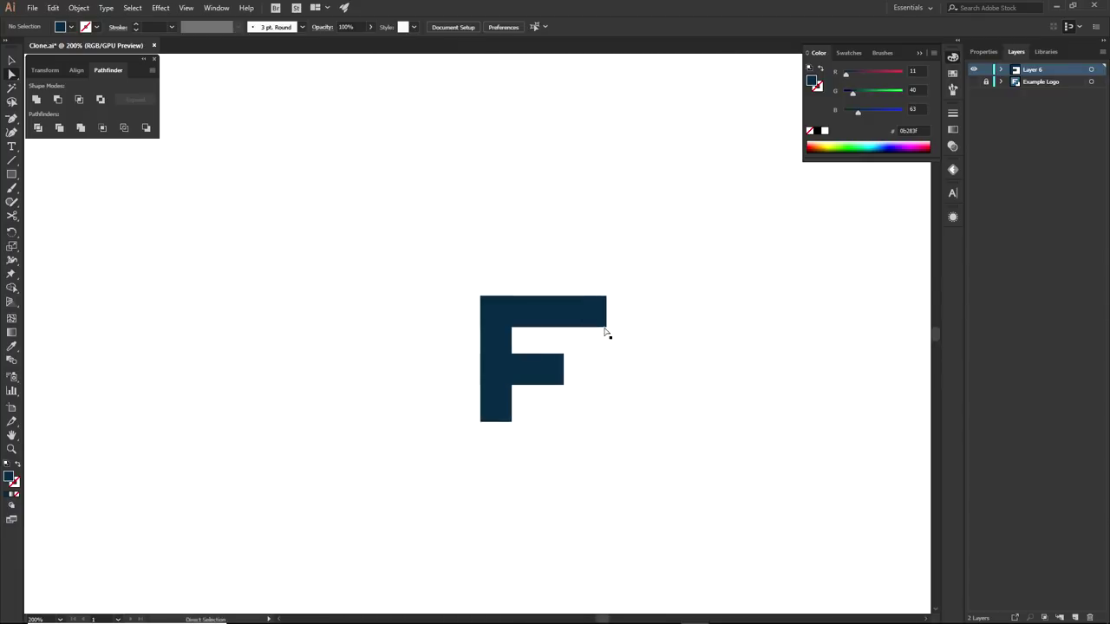
- Select all the overlapping rectangles of the F and merge them into one shape with the Pathfinder Unite operation
left_click(216, 8)
left_click(280, 423)
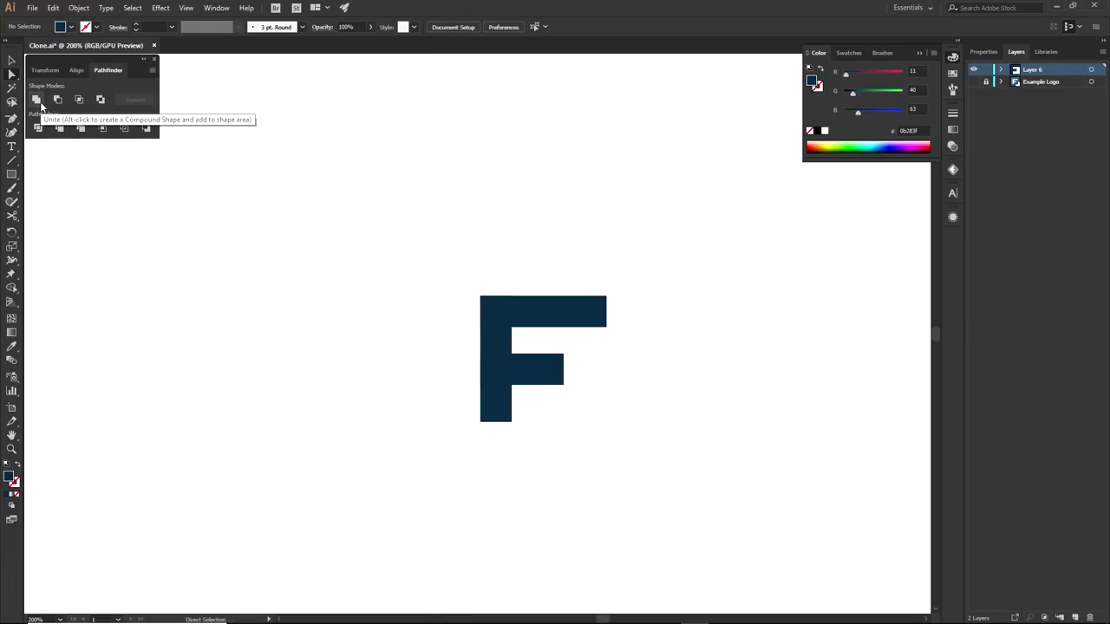
left_click_drag(329, 224, 457, 345)
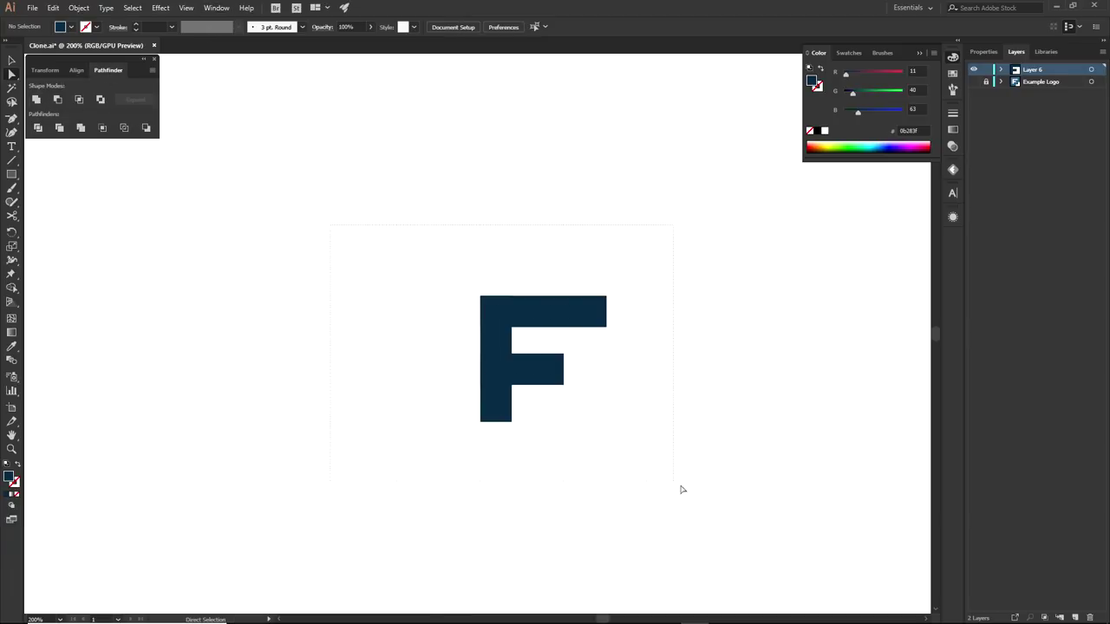
left_click_drag(710, 503, 710, 503)
scroll(523, 350, "up", 2)
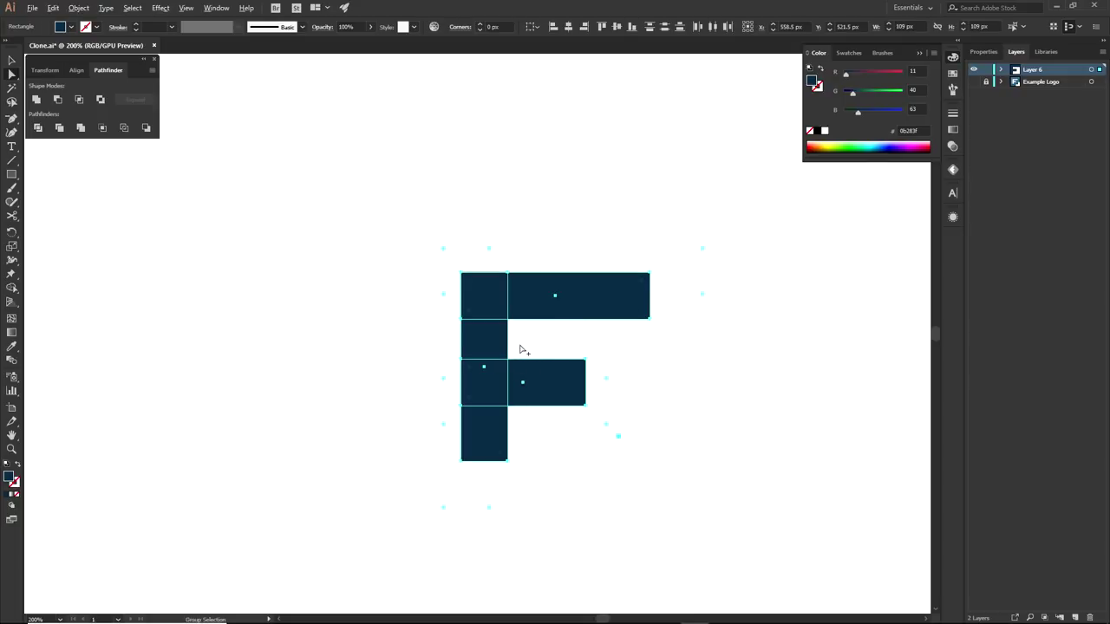
left_click(548, 348)
left_click_drag(530, 303, 628, 193)
key("ctrl+z")
left_click_drag(351, 168, 758, 520)
left_click(36, 103)
left_click(475, 201)
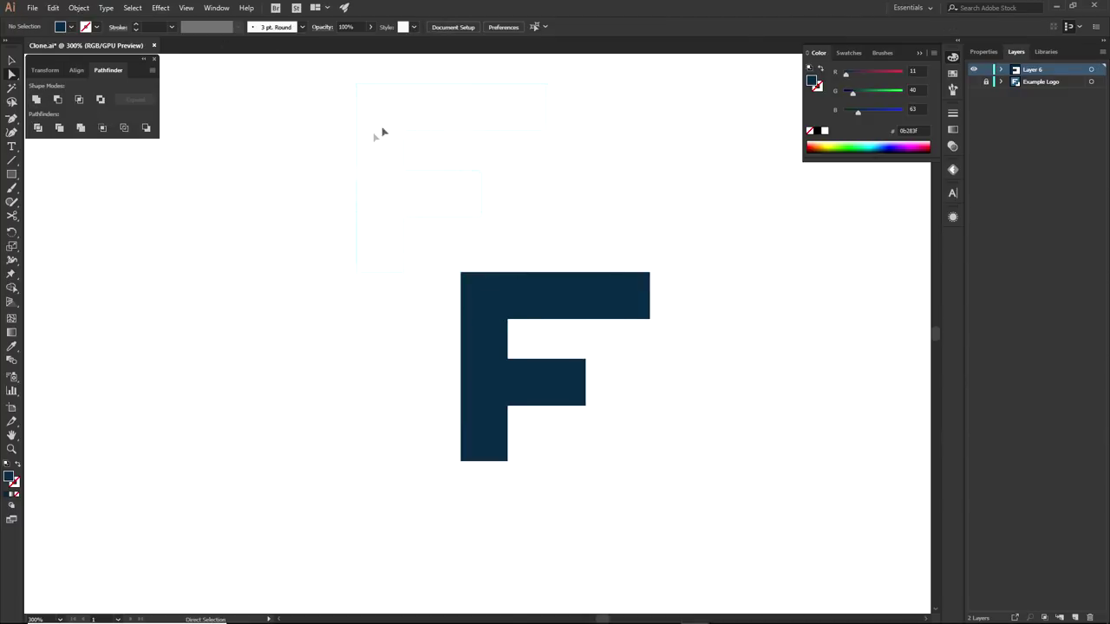
left_click(564, 286)
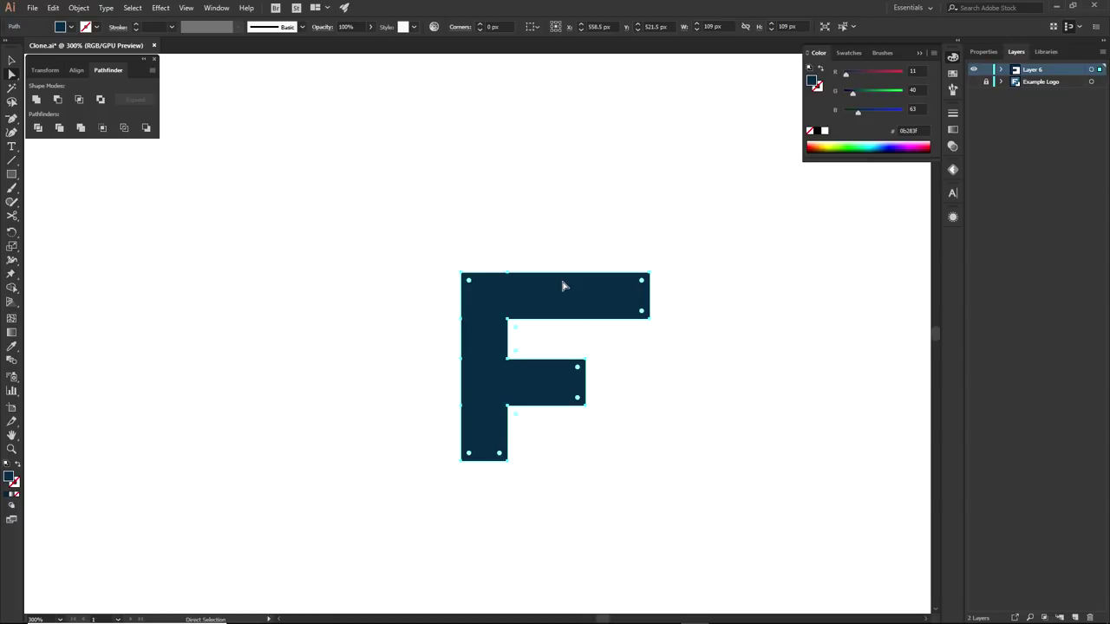
- Display the appearance settings for the F, remove its fill and give it a dark blue 1 pt stroke in 0b283f
left_click(213, 8)
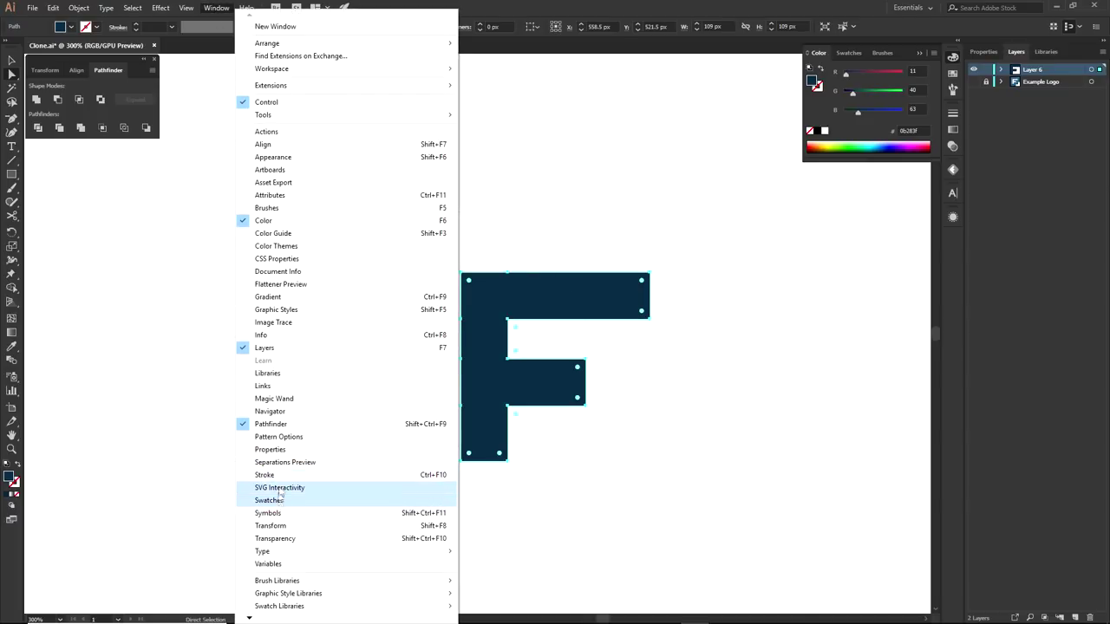
left_click(276, 157)
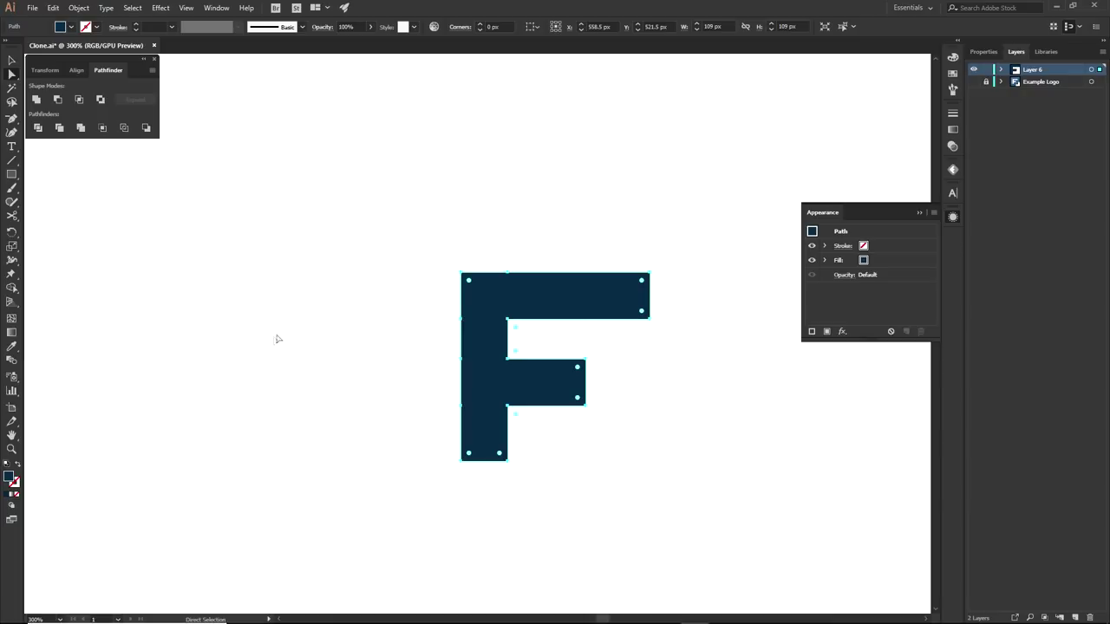
left_click(17, 495)
left_click(15, 483)
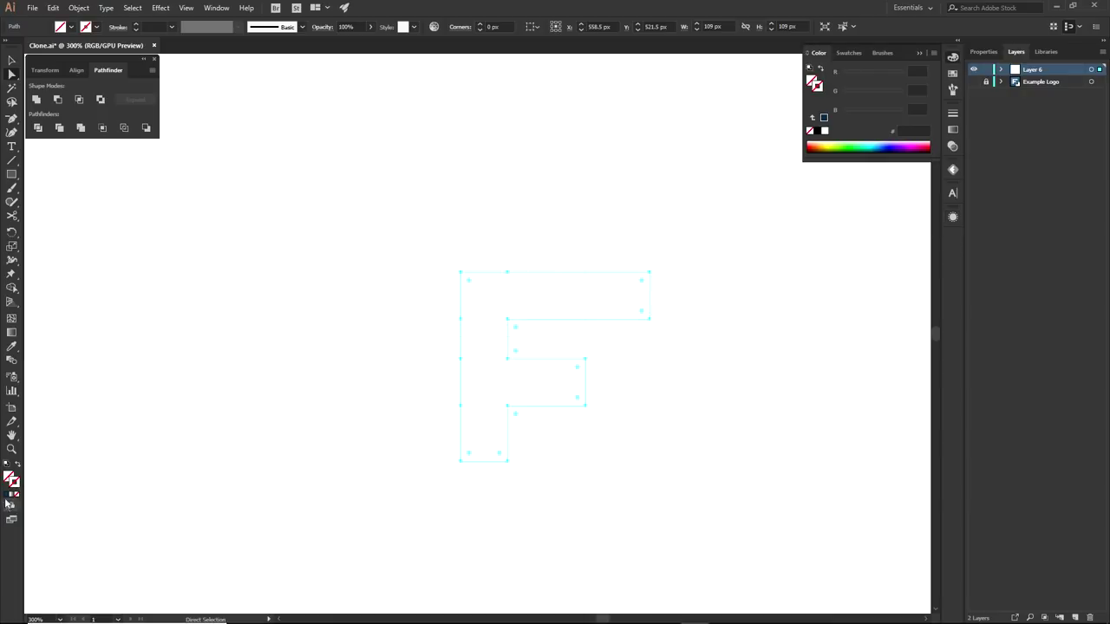
left_click(6, 494)
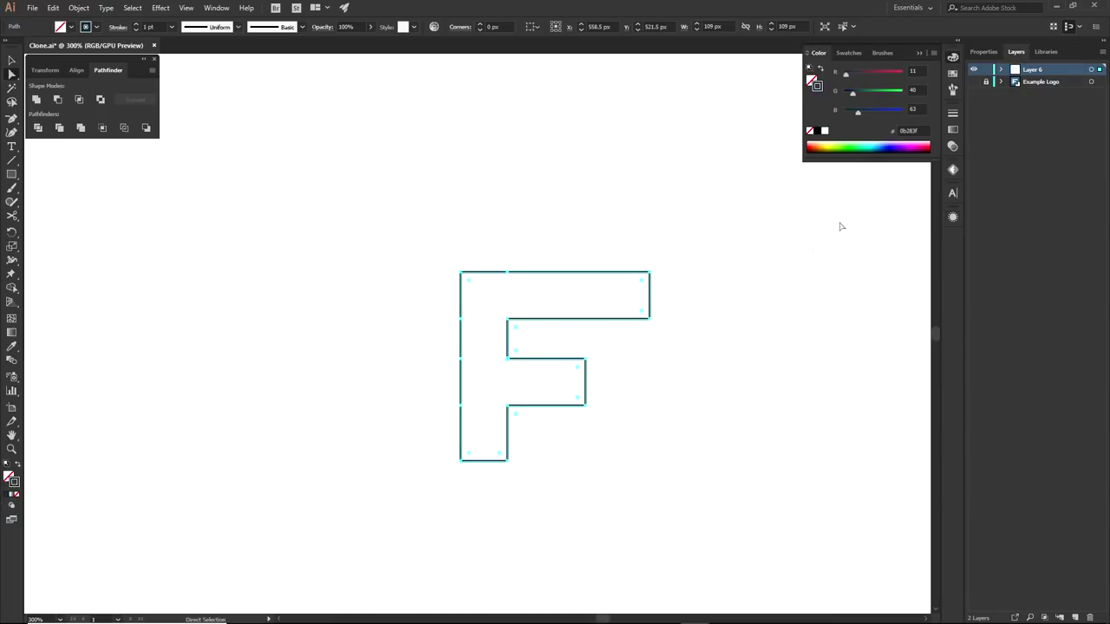
left_click(952, 113)
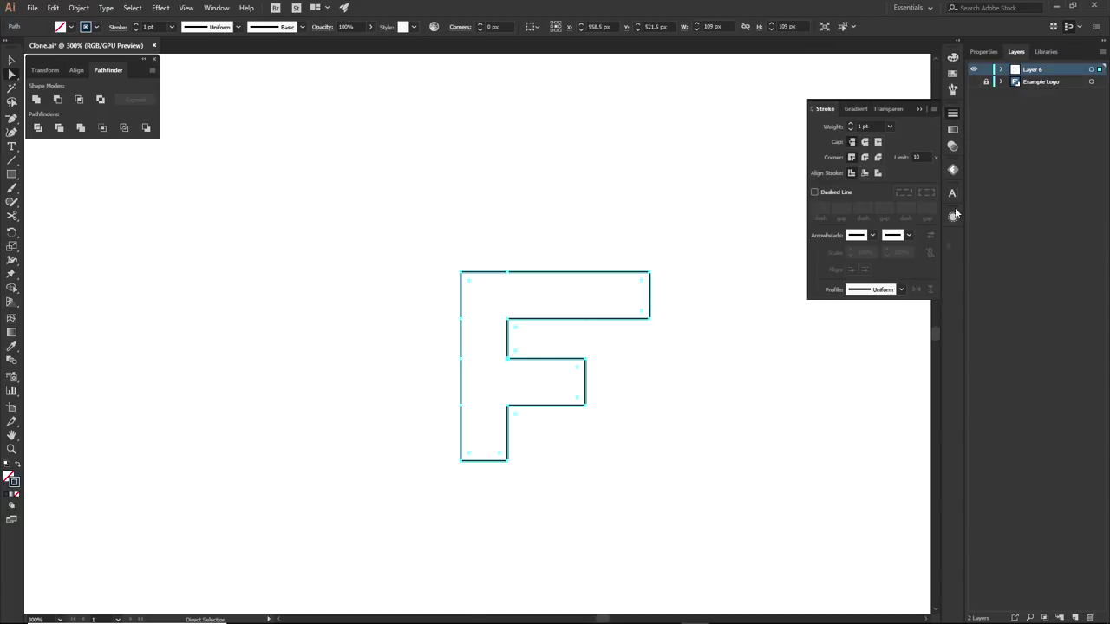
- Set the F's stroke weight to 4 pt and align the stroke to the outside of the path
left_click(850, 123)
left_click(850, 123)
left_click(851, 123)
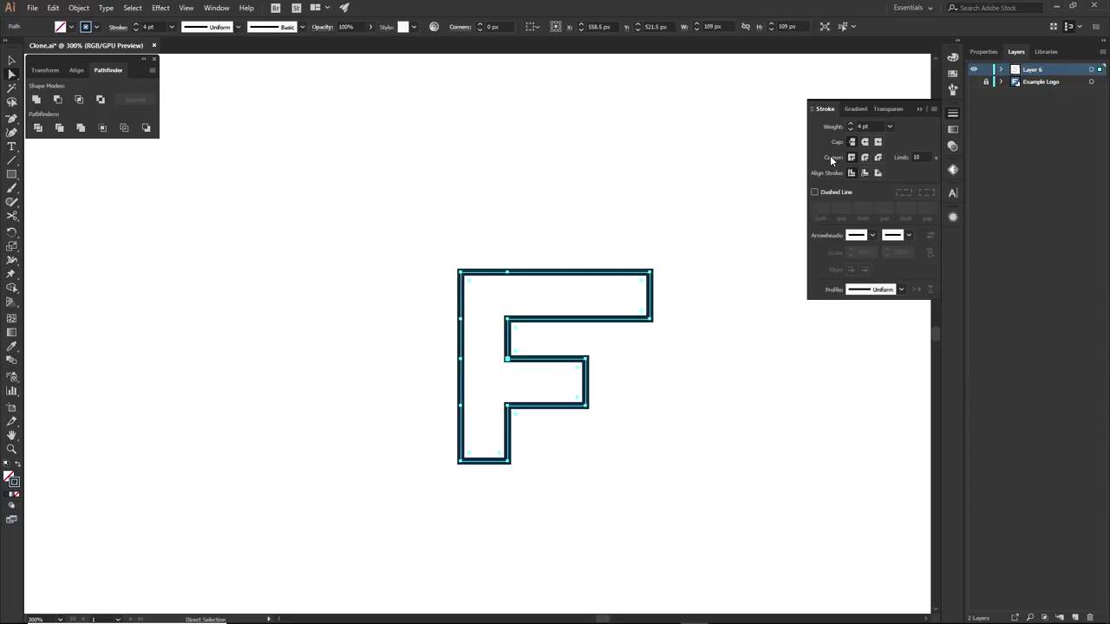
left_click(954, 217)
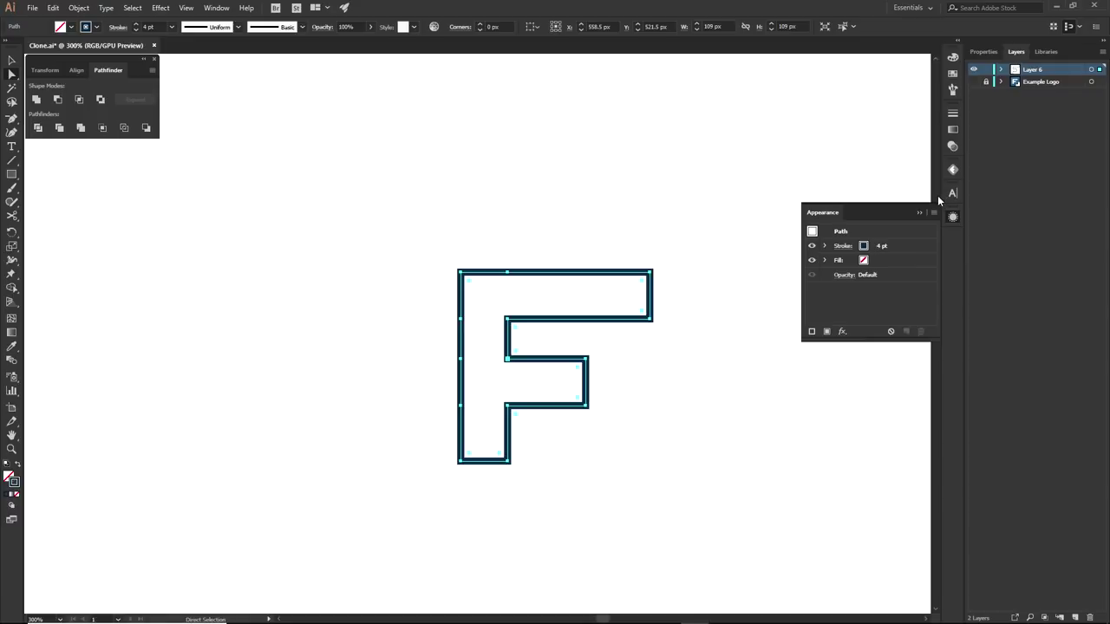
left_click(842, 248)
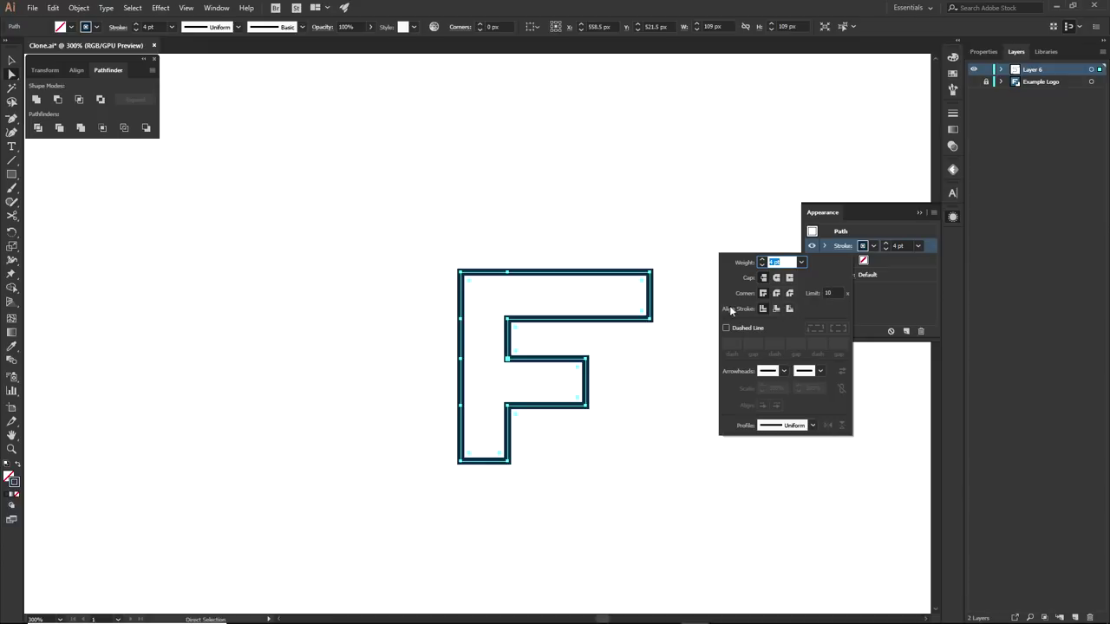
left_click(789, 308)
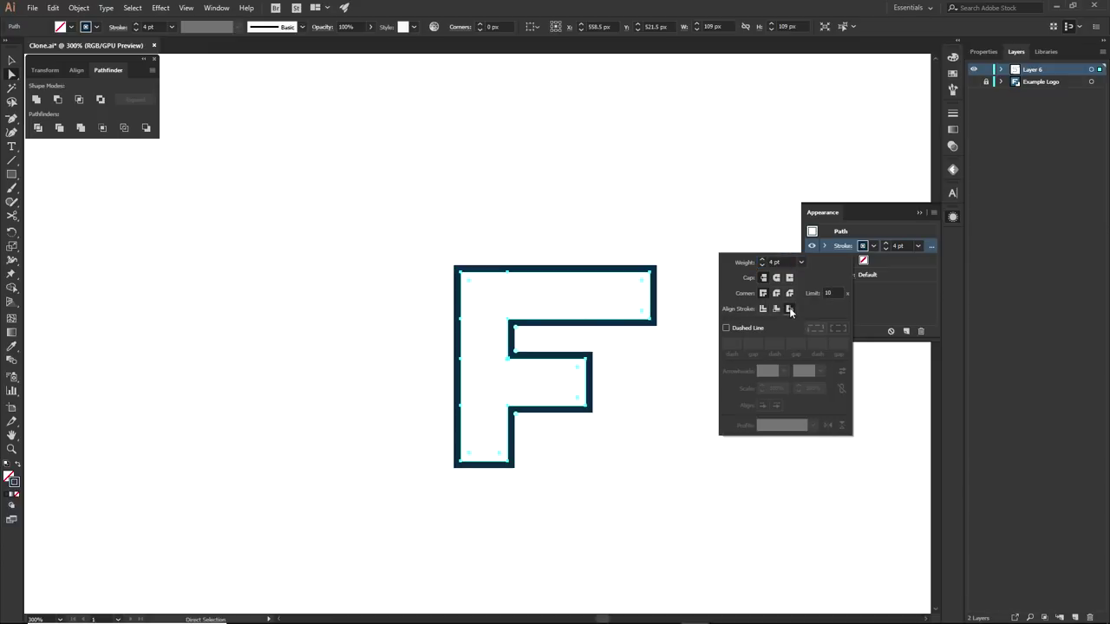
- Increase the outside stroke's weight to 12 pt so it fills the gap between the F's arms, then deselect the letter
key("Up")
key("Up")
key("Up")
key("Up")
key("Up")
key("Up")
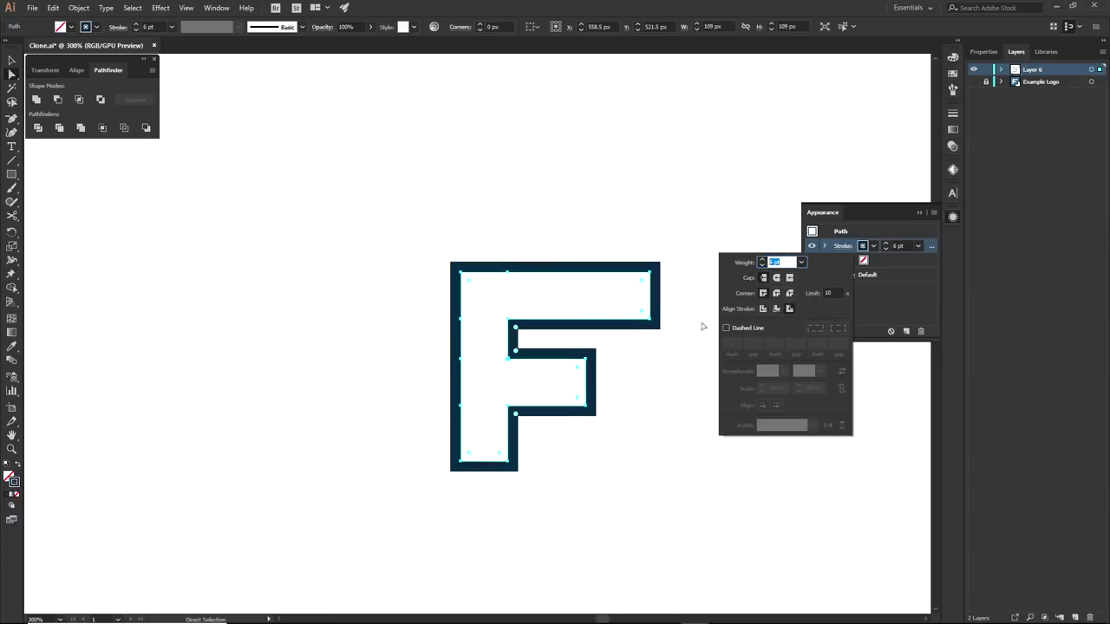
key("Up")
key("Up")
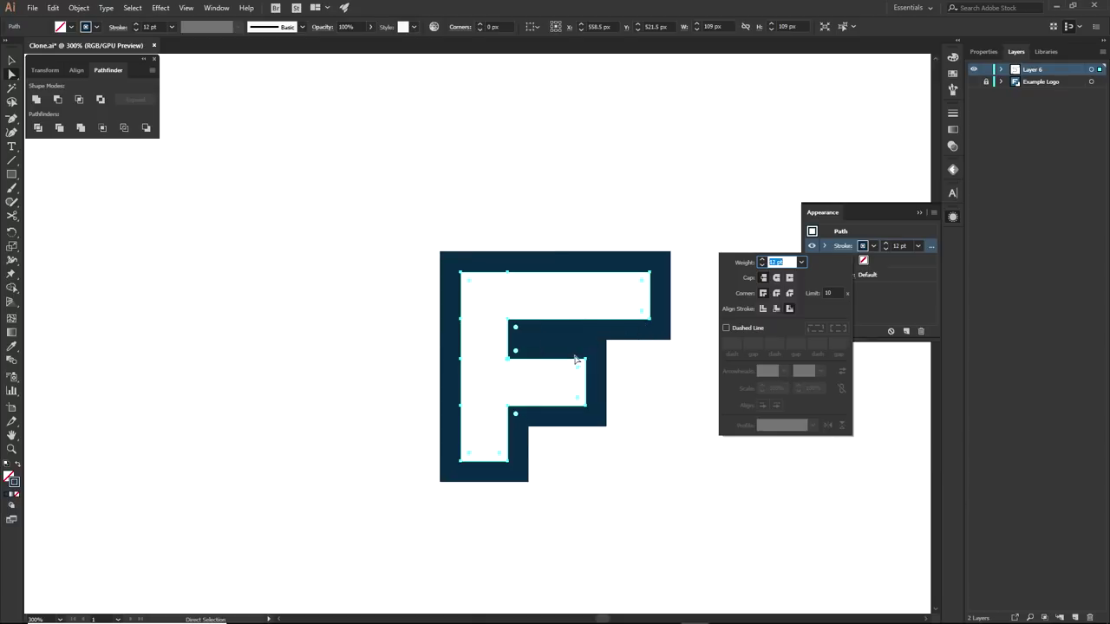
key("Down")
key("Down")
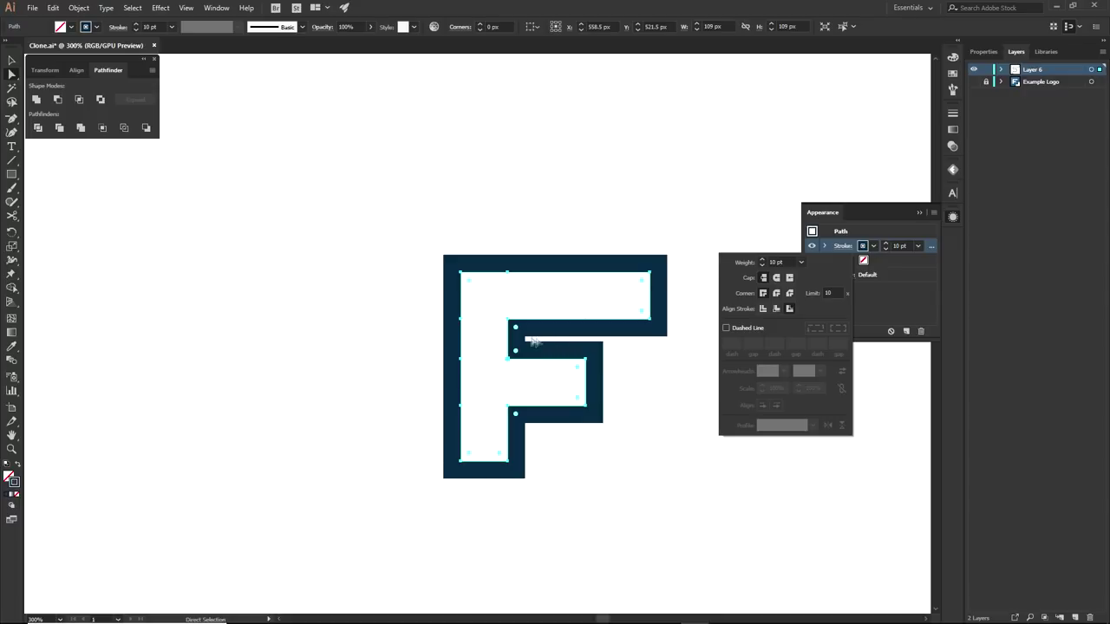
left_click(762, 261)
left_click(762, 260)
mouse_move(644, 375)
left_mouse_down()
mouse_move(618, 401)
mouse_move(664, 404)
mouse_move(627, 396)
mouse_move(639, 389)
left_mouse_up()
left_click(659, 383)
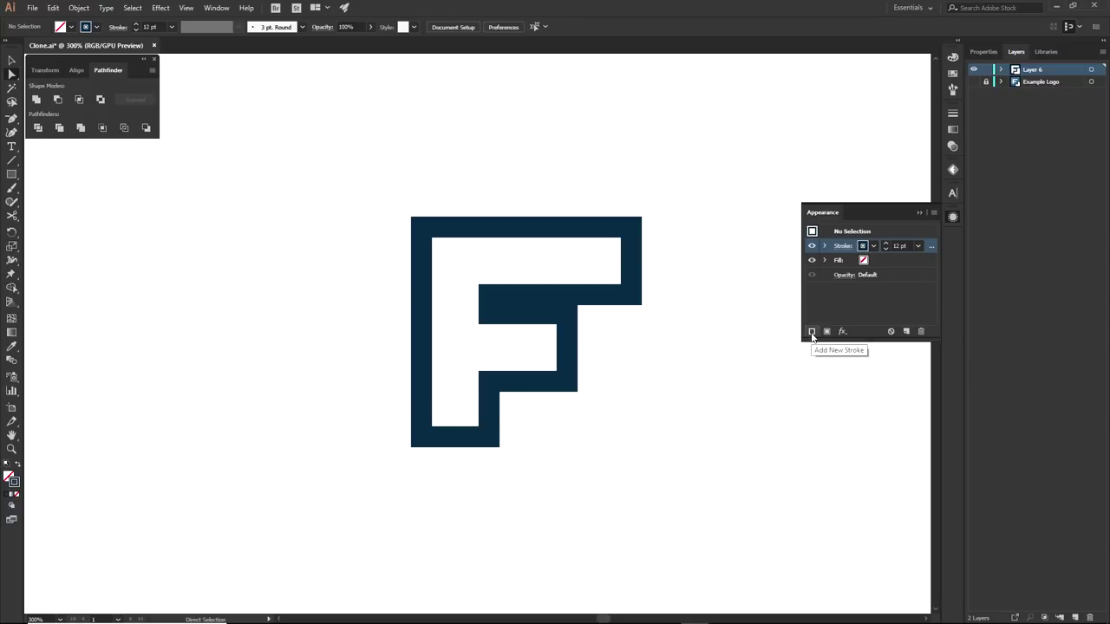
- Select the F path again and add a second stroke to its appearance
left_click_drag(332, 185, 769, 530)
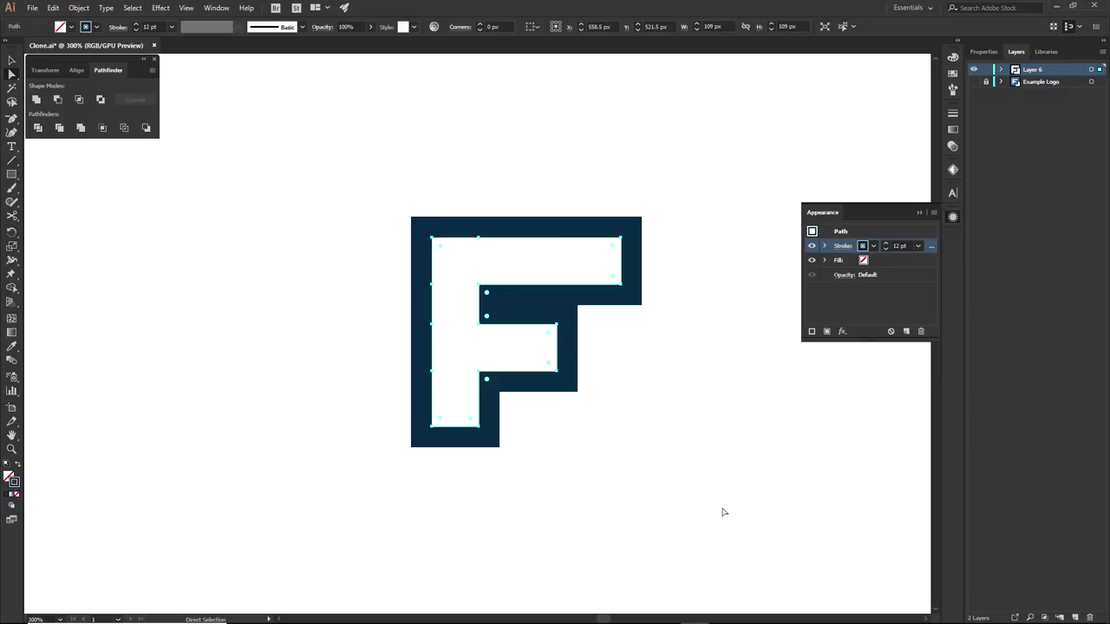
left_click_drag(354, 173, 702, 475)
left_click(1090, 70)
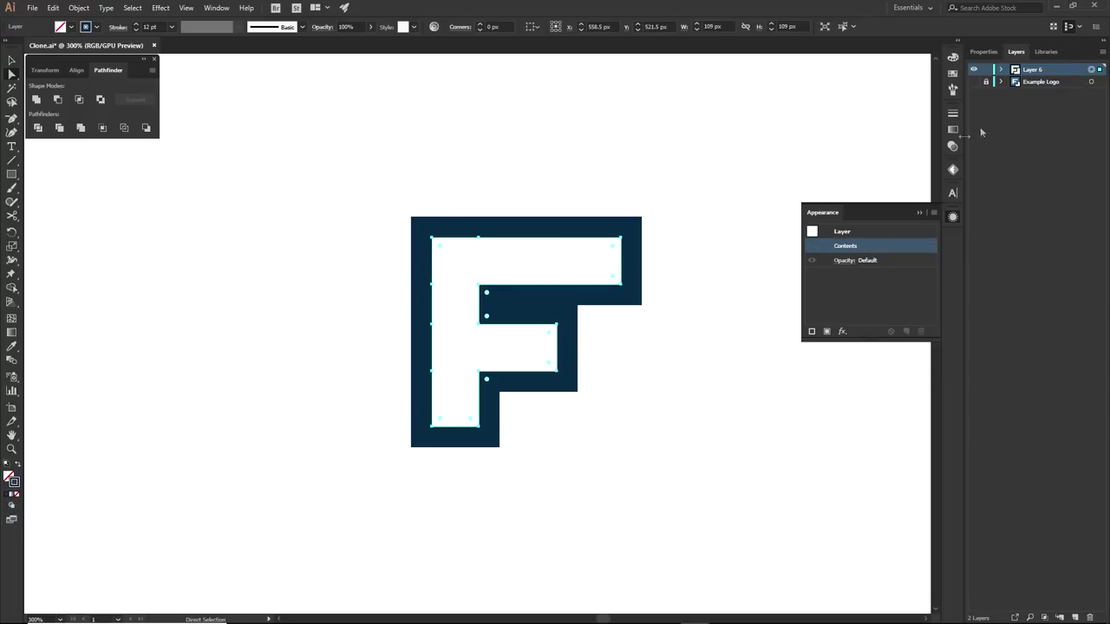
left_click(952, 217)
left_click(953, 217)
left_click(723, 228)
left_click(595, 303)
left_click(756, 291)
left_click(607, 299)
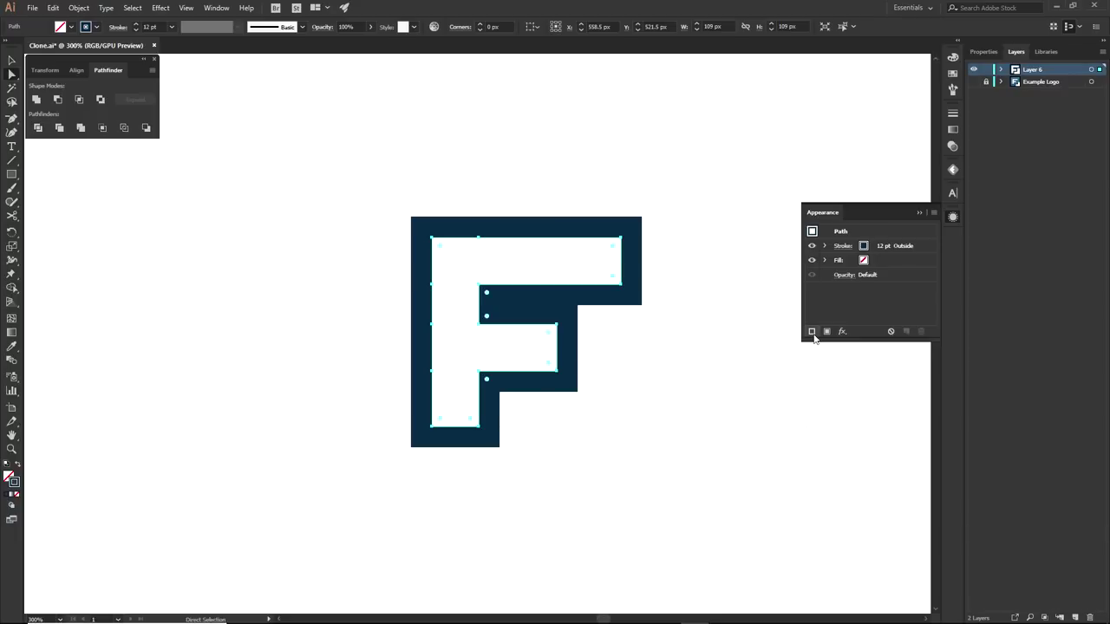
left_click(812, 331)
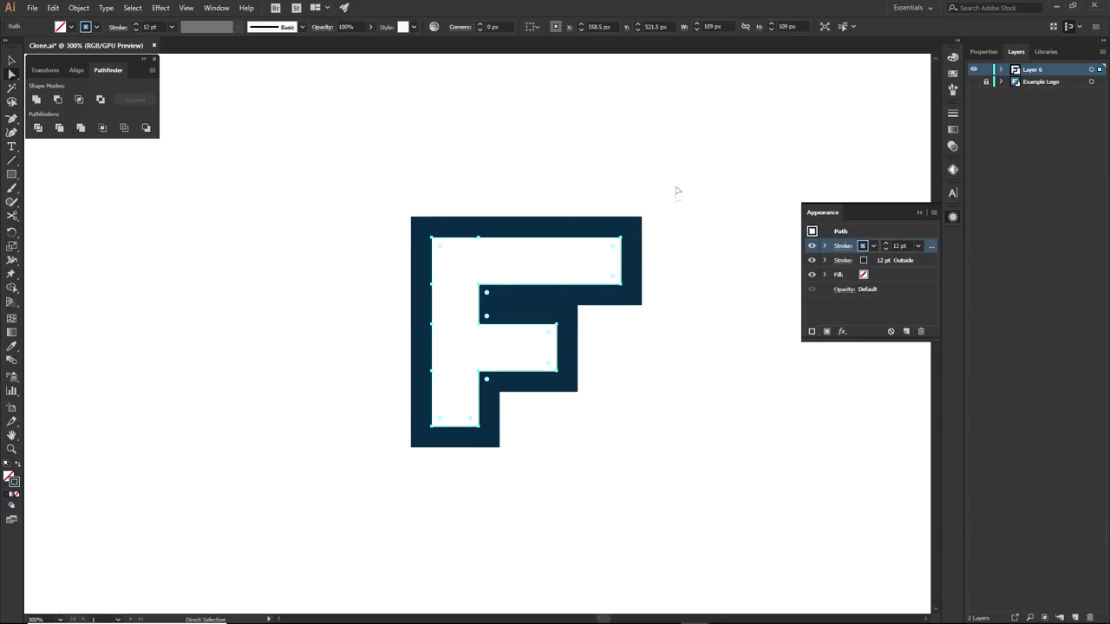
- Start an Offset Path effect on the second stroke and turn on its preview
left_click(841, 331)
mouse_move(887, 115)
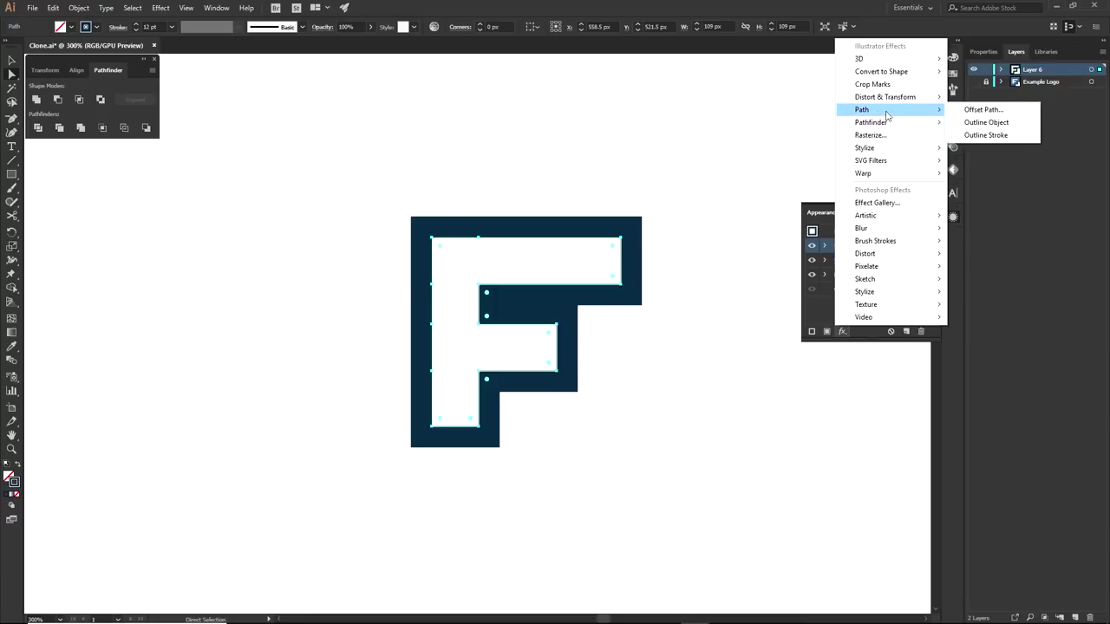
left_click(983, 109)
left_click_drag(715, 349, 672, 327)
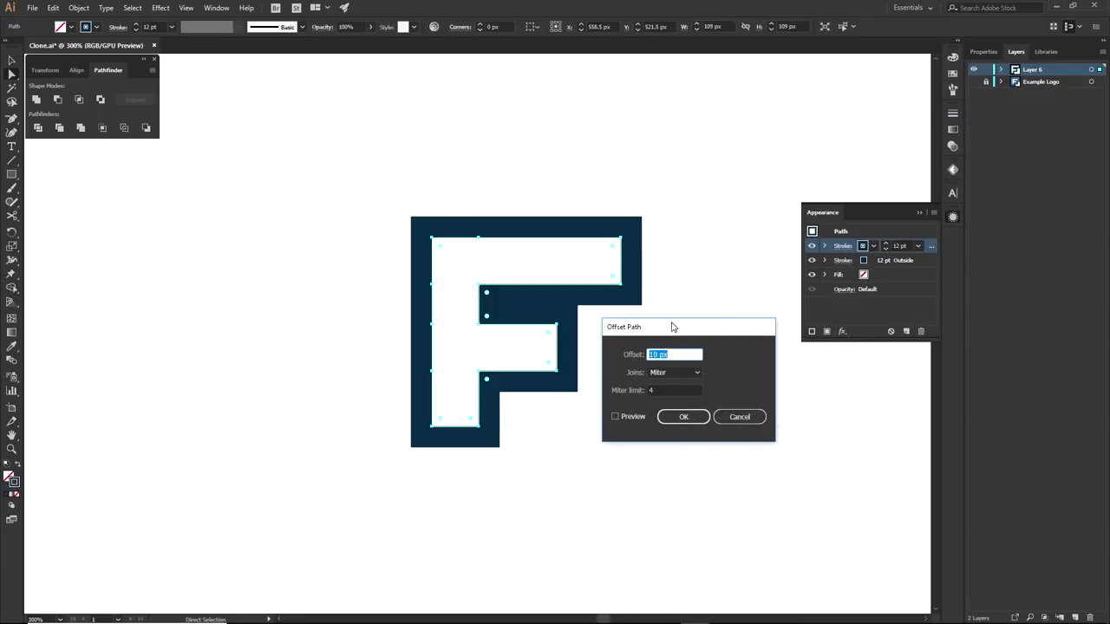
left_click(616, 416)
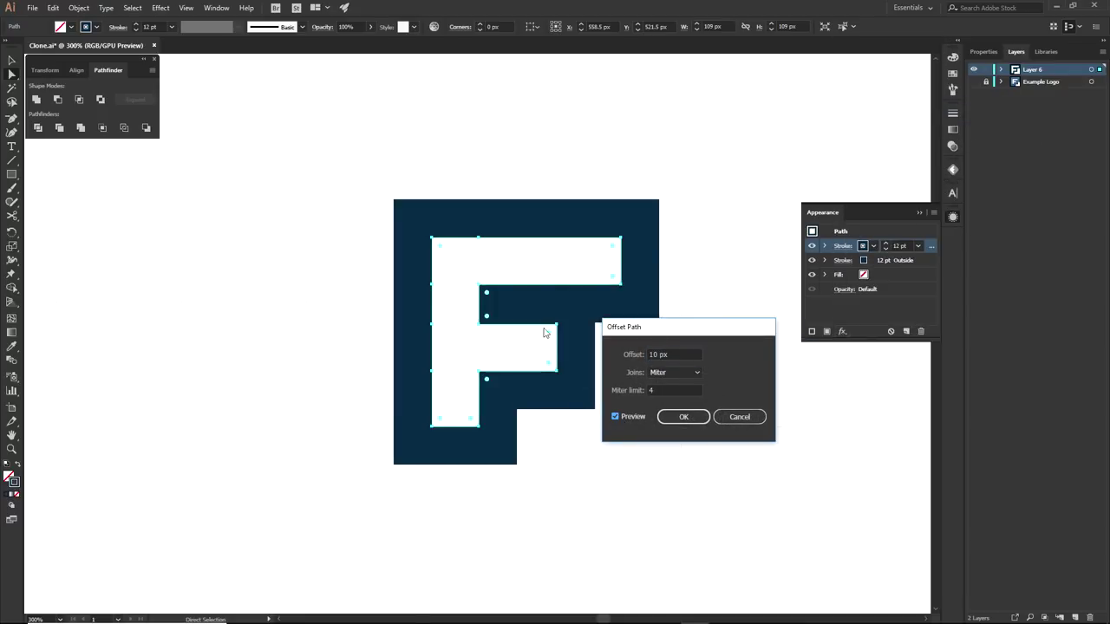
- Set the second stroke's path offset to 20 px with miter joins and apply the effect
left_click_drag(699, 355, 587, 355)
key("Up")
key("Up")
key("Up")
key("Up")
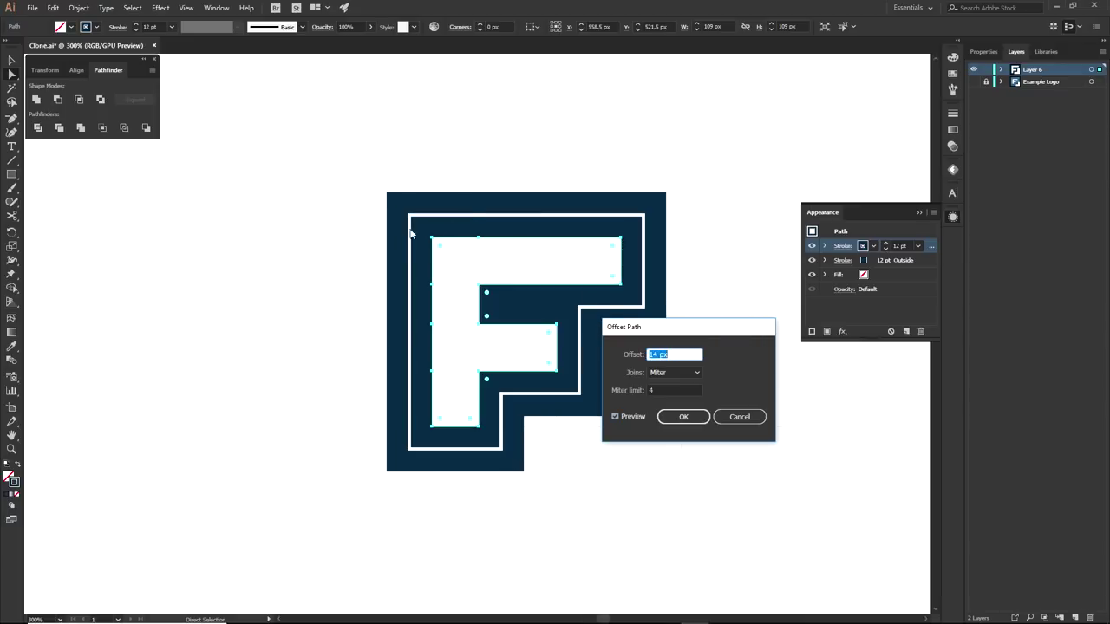
key("Up")
key("Up")
key("Up")
key("Up")
key("Up")
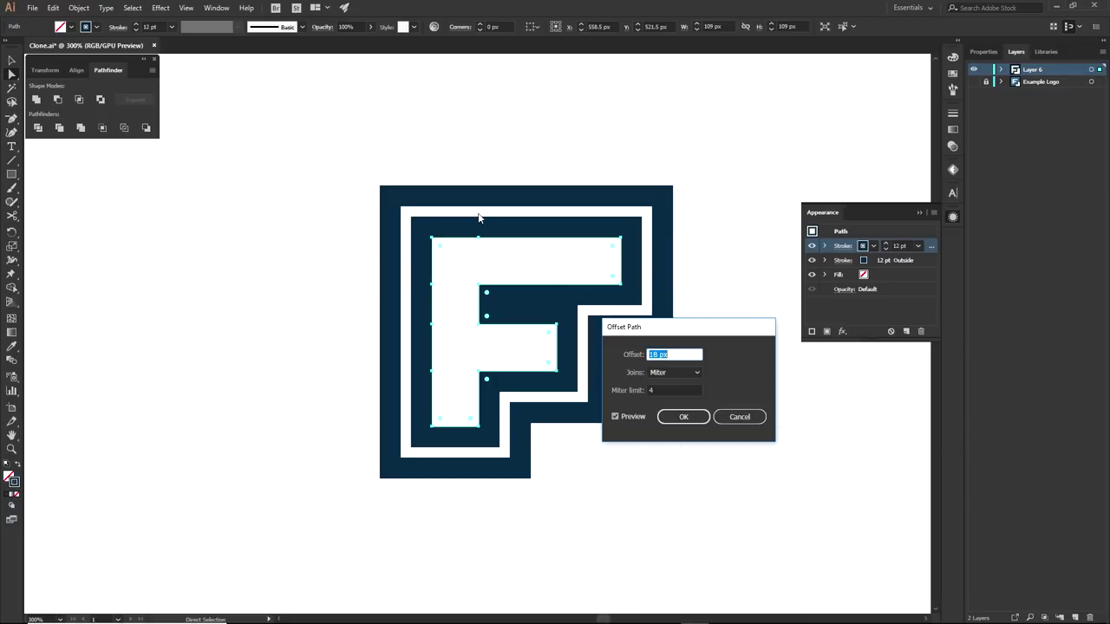
key("Up")
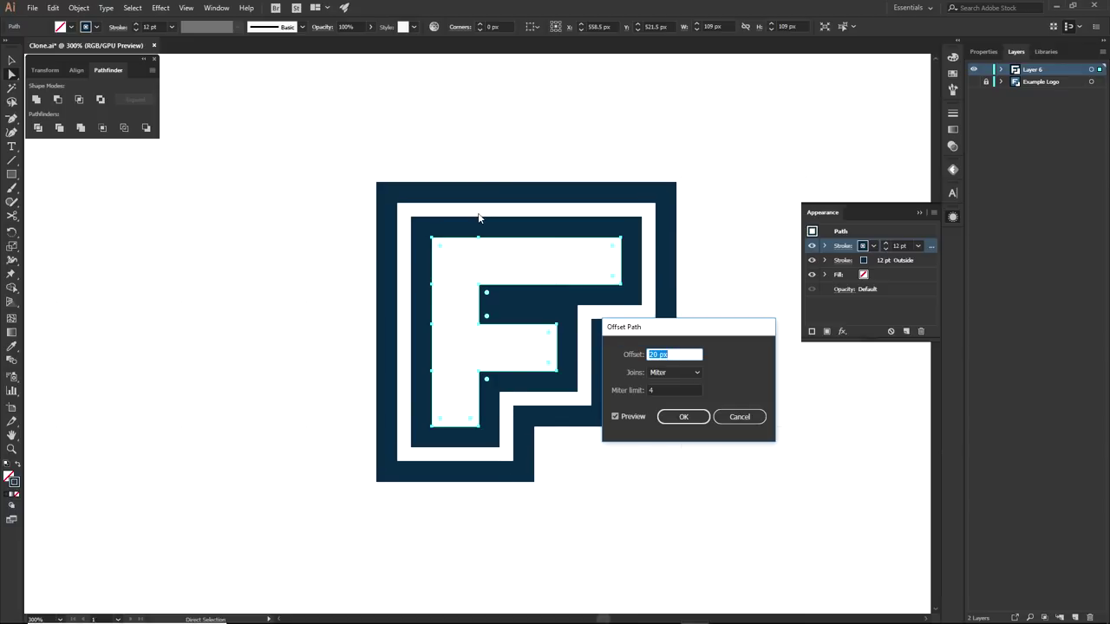
left_click_drag(661, 330, 681, 362)
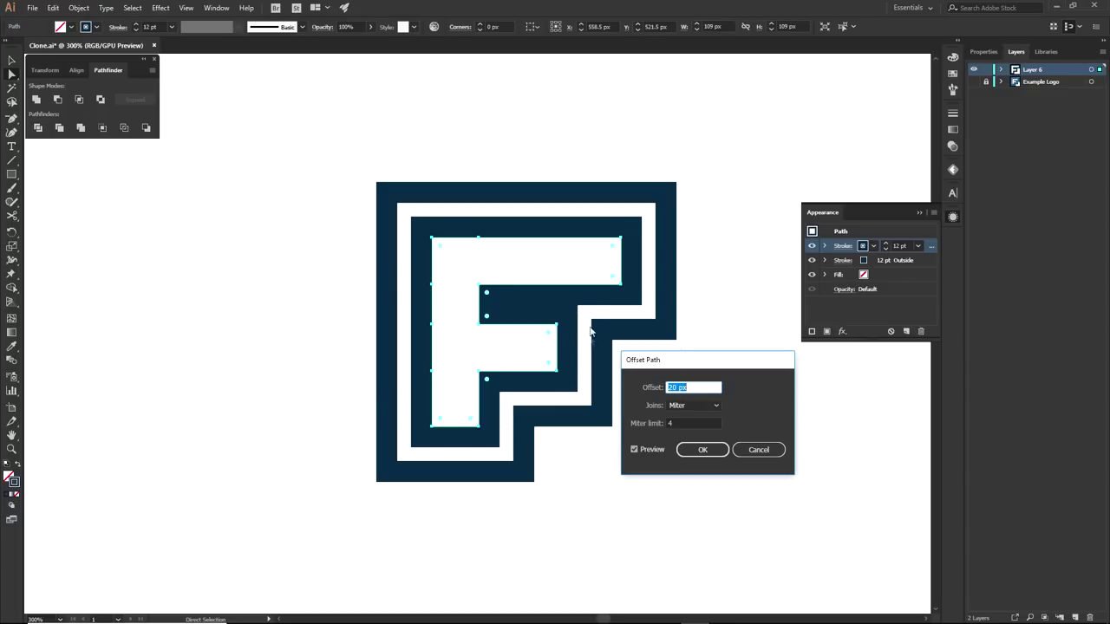
left_click(700, 406)
left_click(720, 406)
left_click(702, 449)
left_click(693, 386)
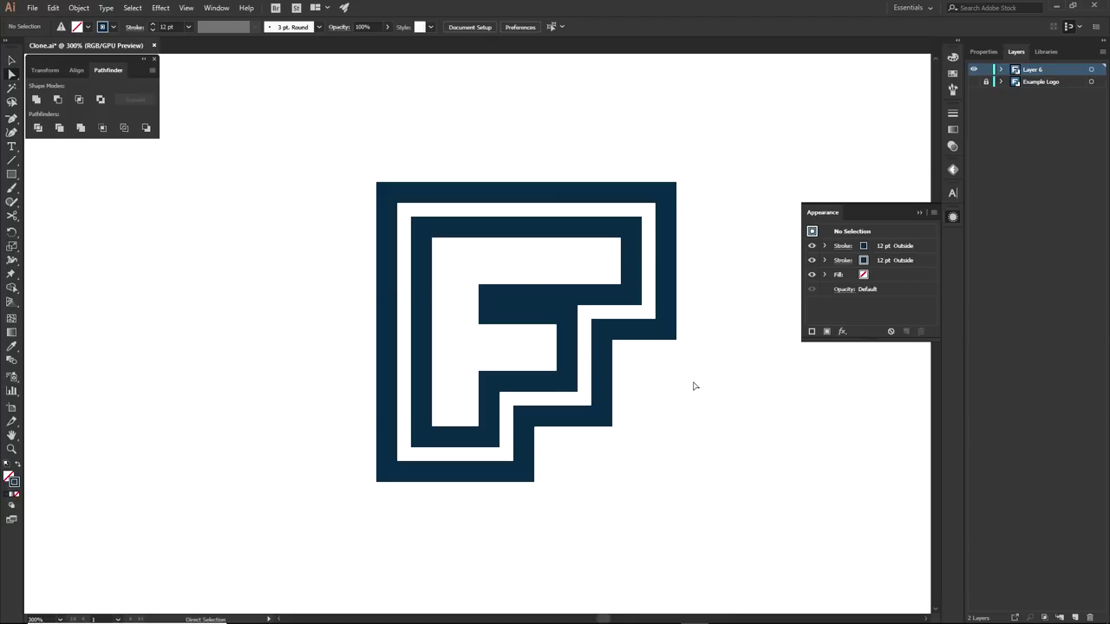
- Try to add a third stroke with an Offset Path effect of 12 px and round joins
left_click(611, 417)
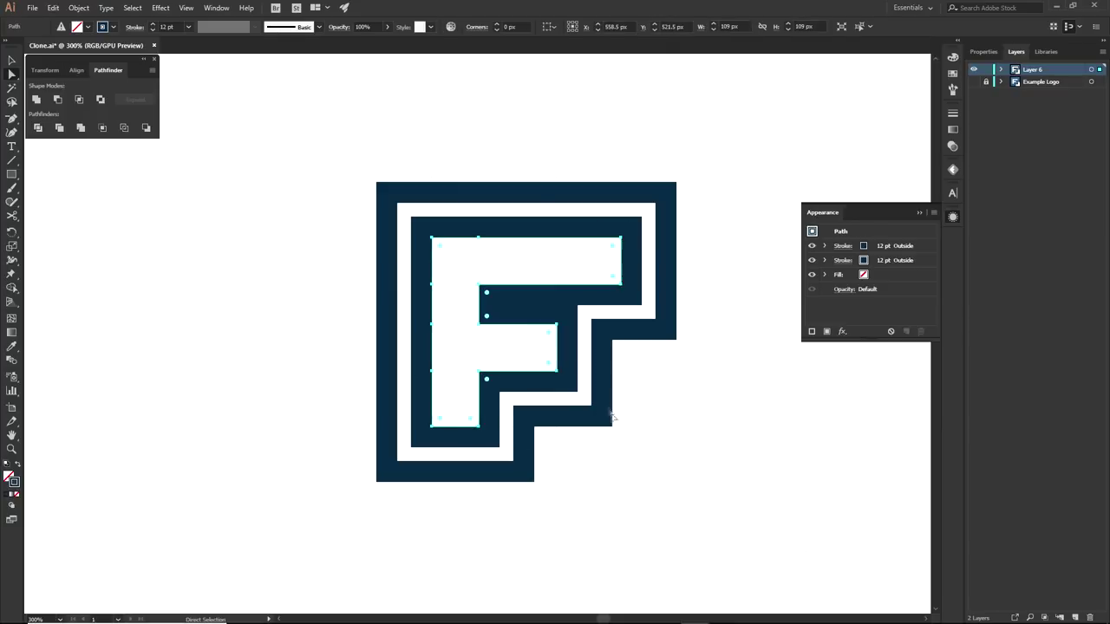
left_click(765, 377)
left_click(811, 331)
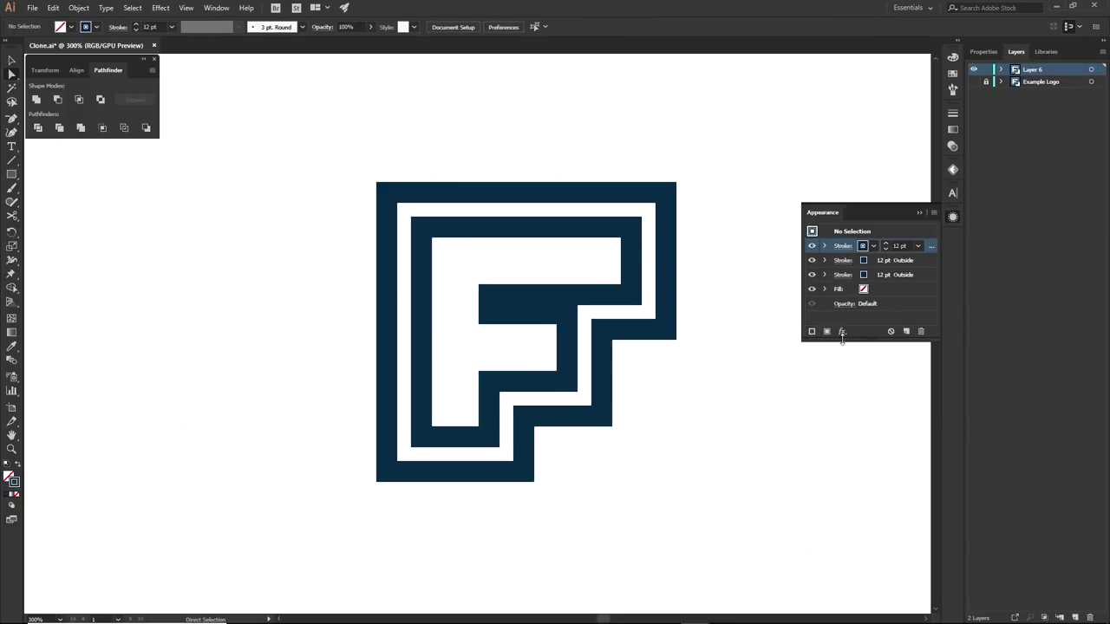
left_click(841, 331)
mouse_move(867, 106)
left_click(962, 110)
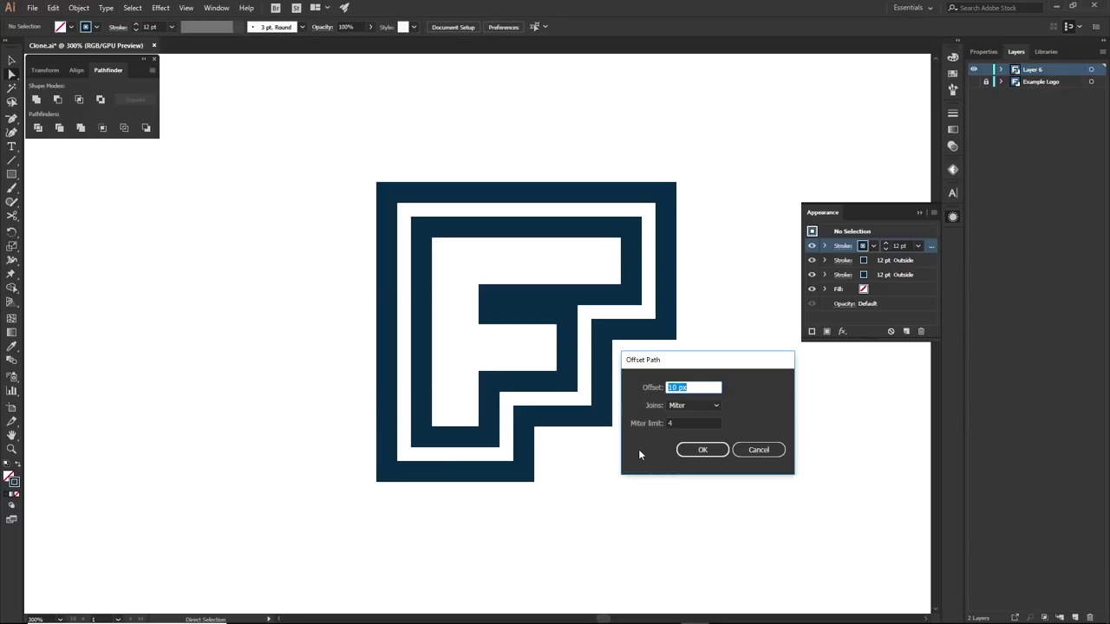
left_click(700, 388)
key("Up")
key("Up")
left_click(687, 405)
left_click(686, 434)
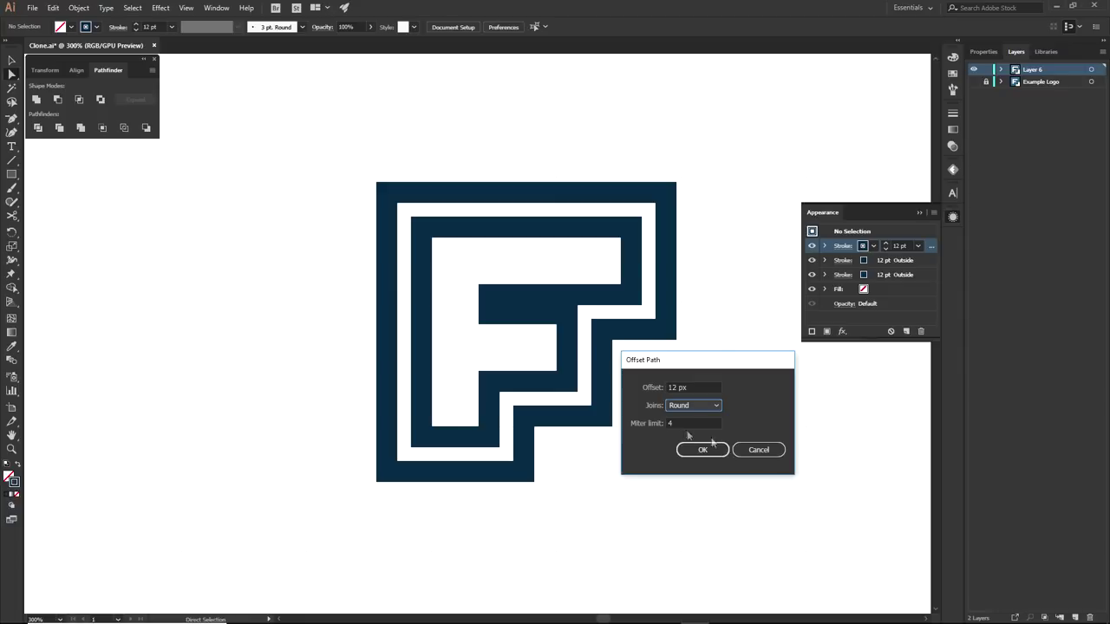
left_click(712, 451)
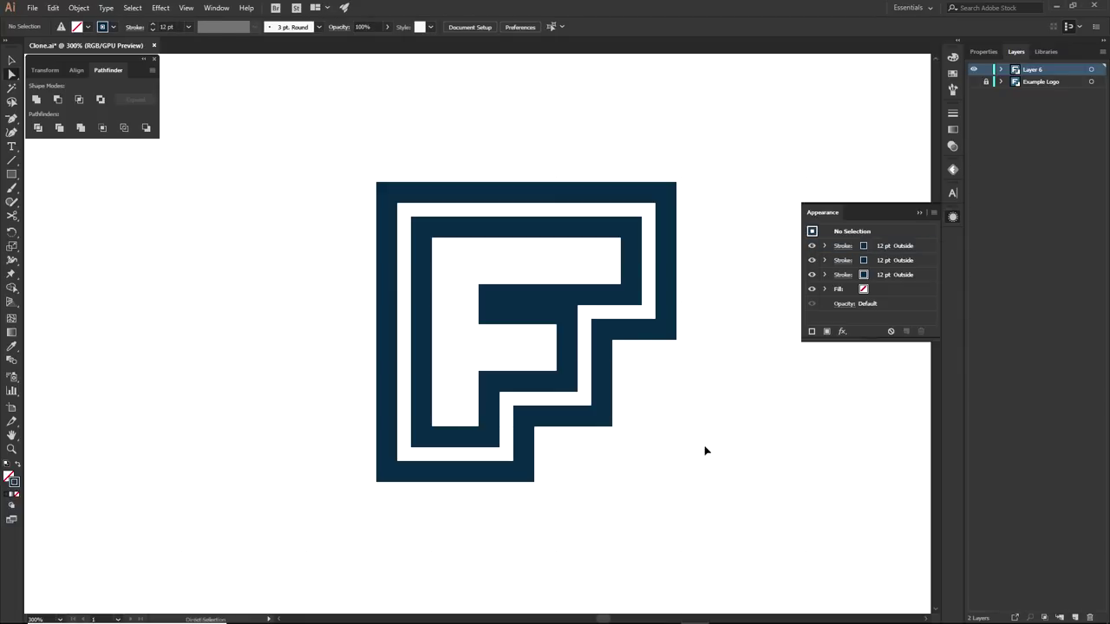
- Select the F, add a third stroke and start a previewed Offset Path effect on it
left_click_drag(344, 164, 791, 521)
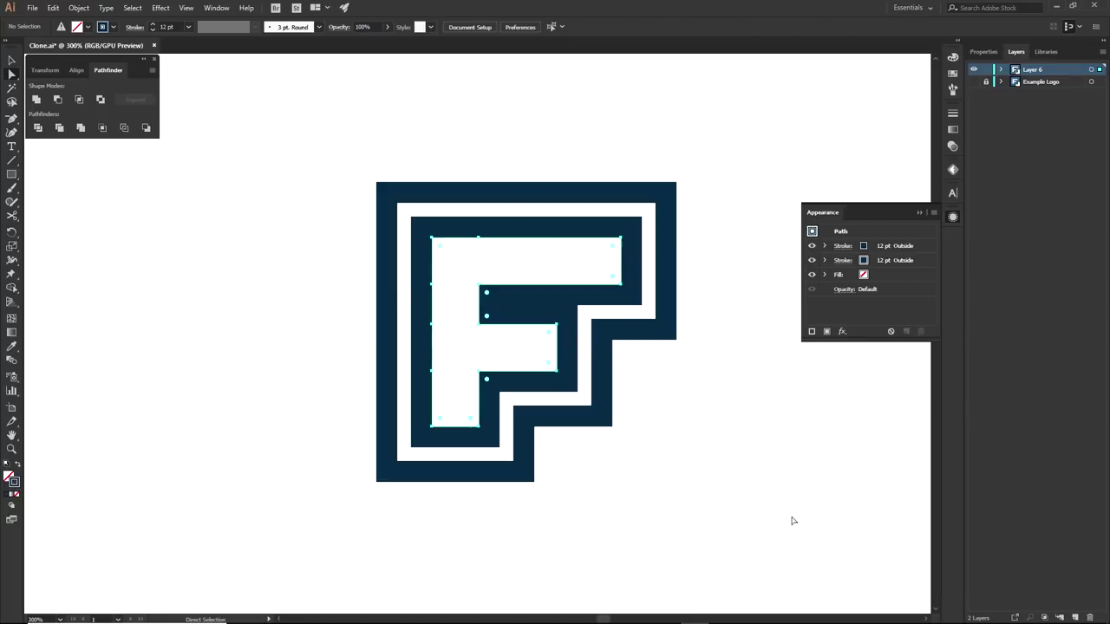
left_click(811, 331)
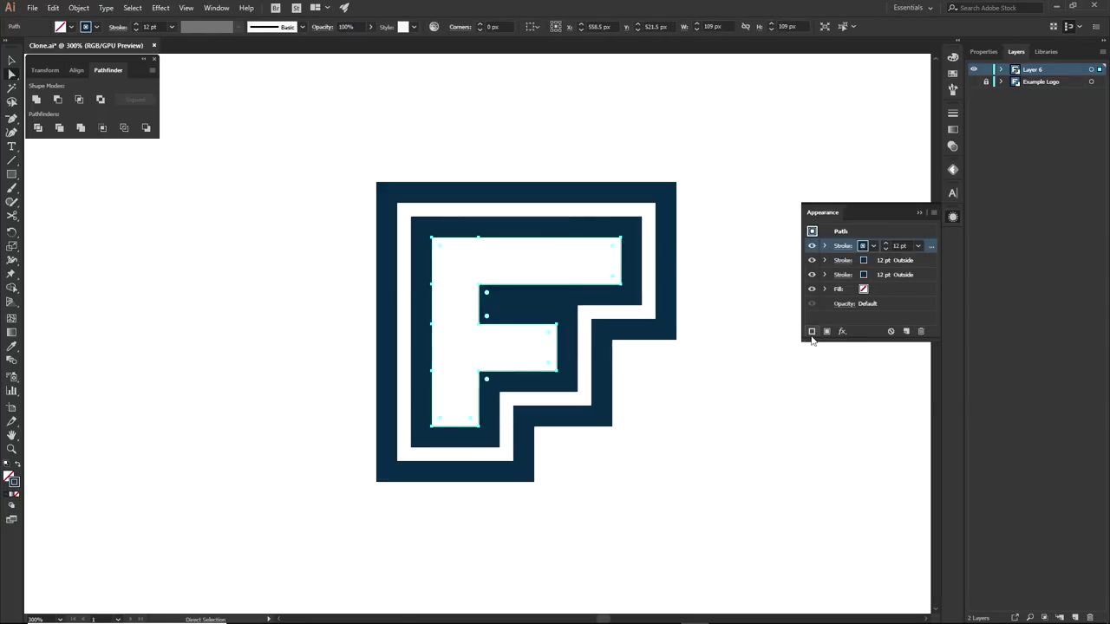
left_click(842, 332)
mouse_move(862, 109)
left_click(979, 109)
left_click(634, 449)
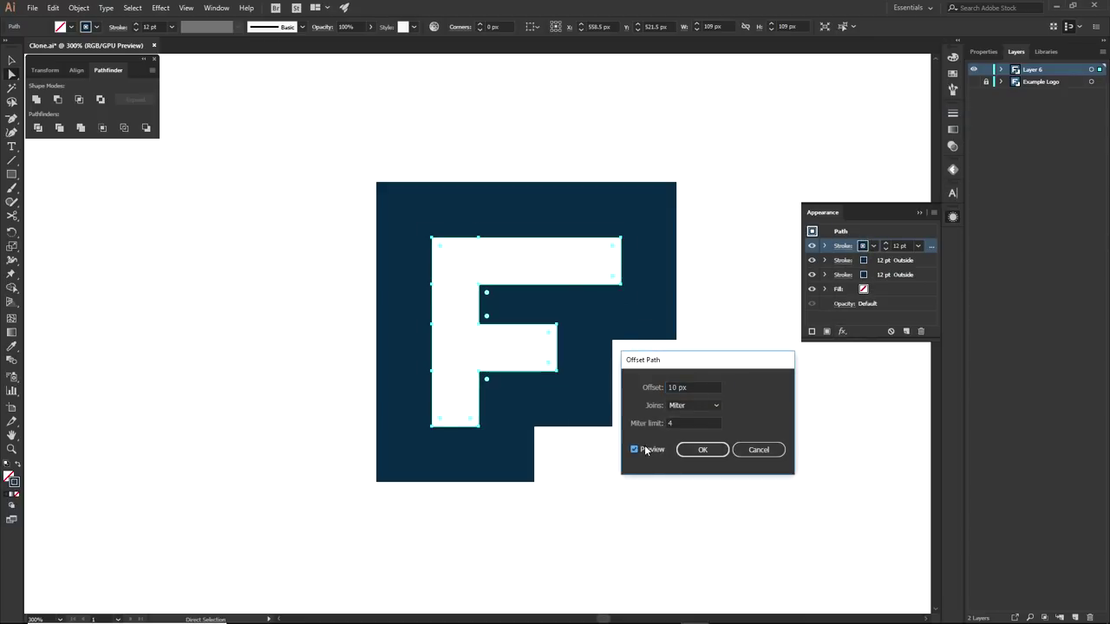
- Set the third stroke's path offset to 40 px with miter joins, apply the effect and deselect the F
left_click(702, 390)
type("40")
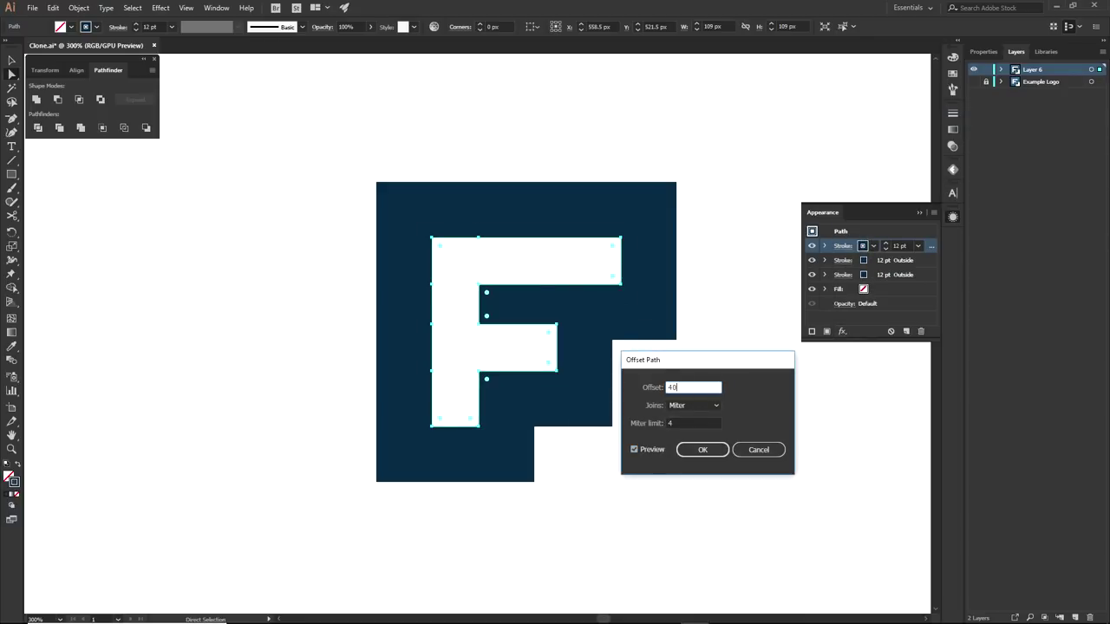
key("Tab")
left_click(703, 392)
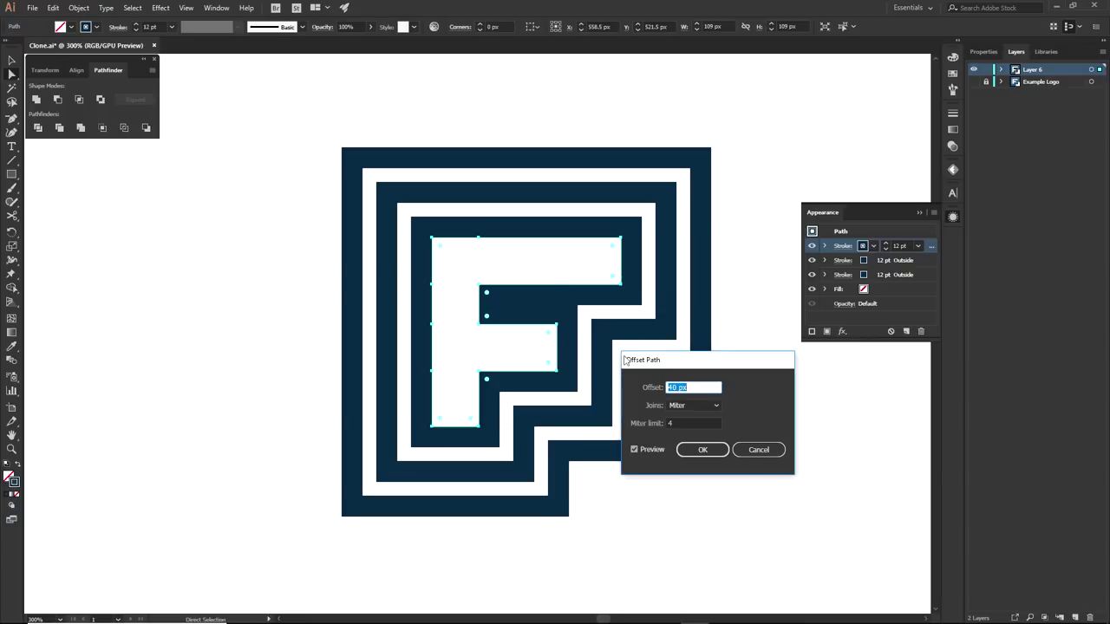
left_click_drag(642, 364, 695, 403)
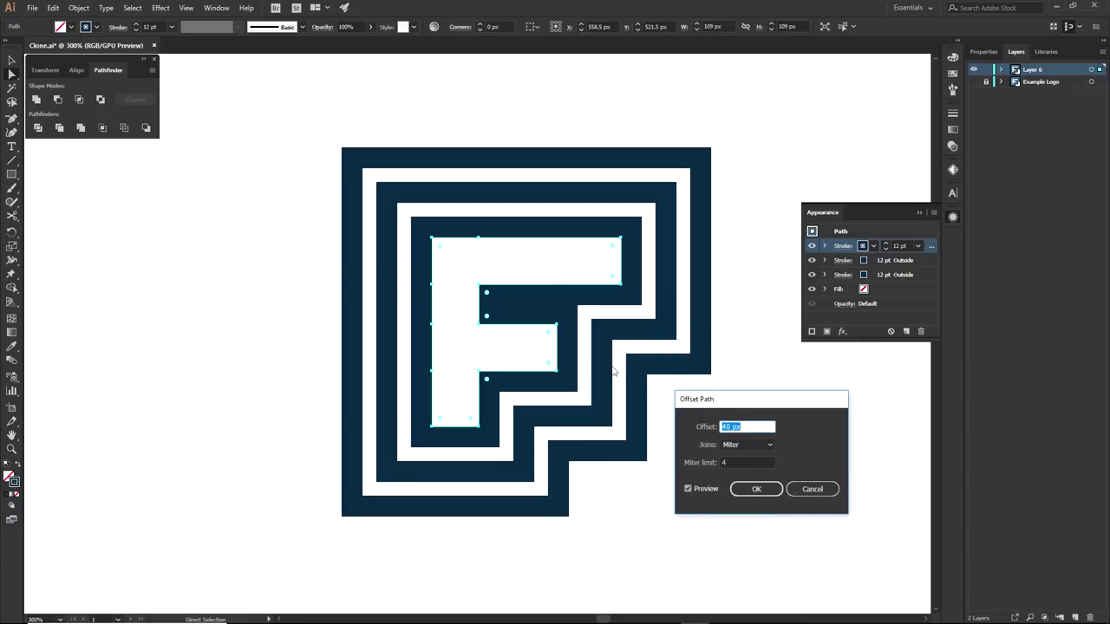
left_click(754, 489)
left_click(723, 448)
key("ctrl+minus")
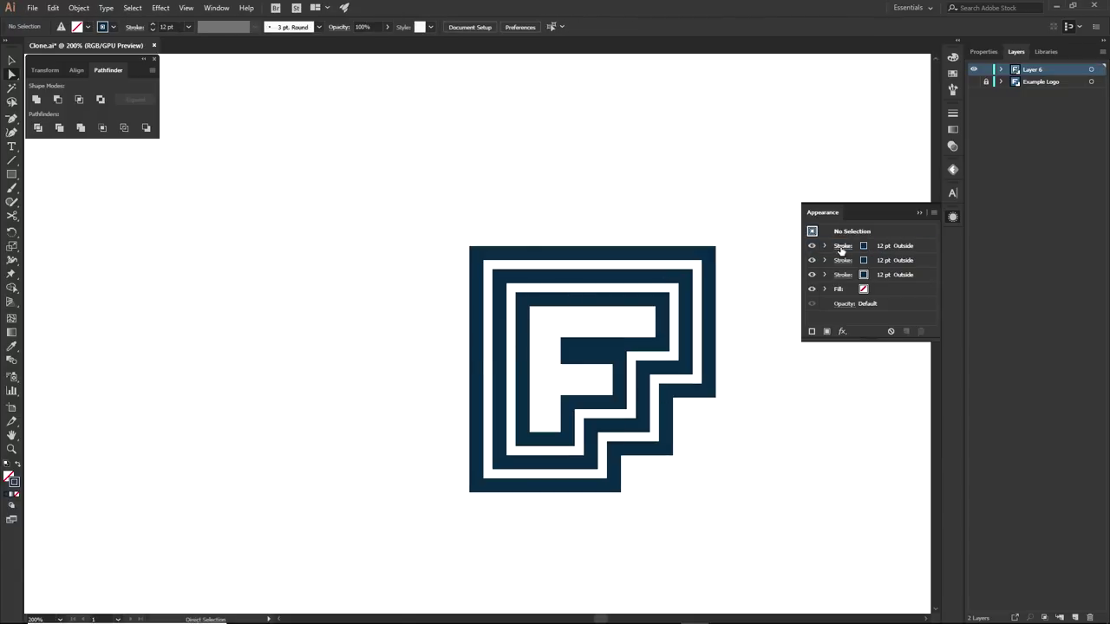
- Add a new layer and draw a 22 × 12 px rectangle bridging the two outer stripes near the logo's upper-left corner
left_click_drag(748, 473, 716, 411)
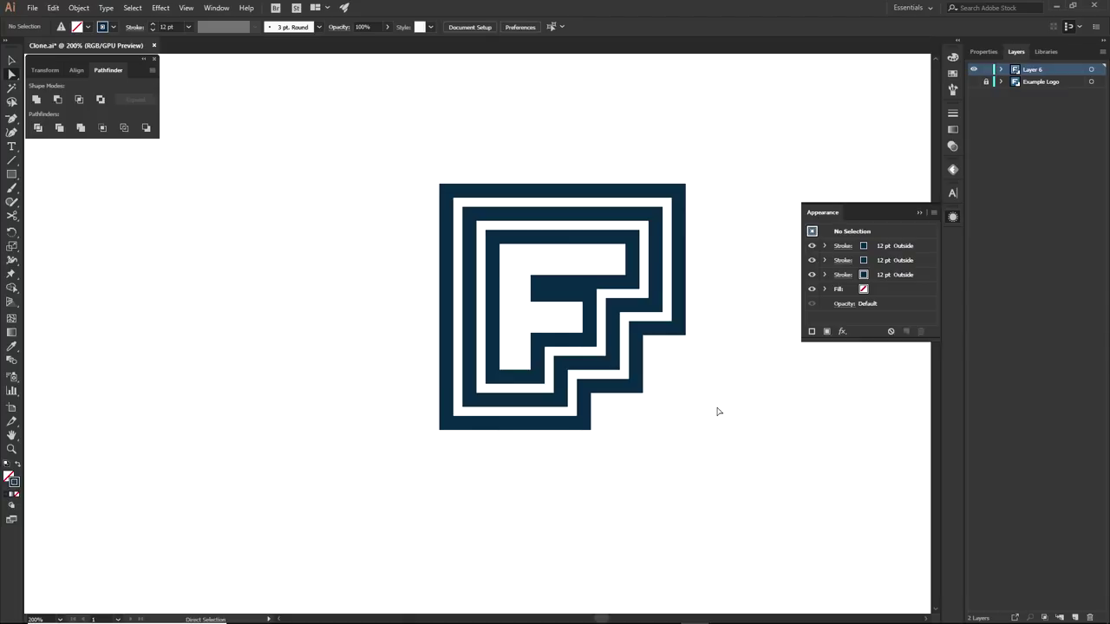
left_click(1074, 617)
key("m")
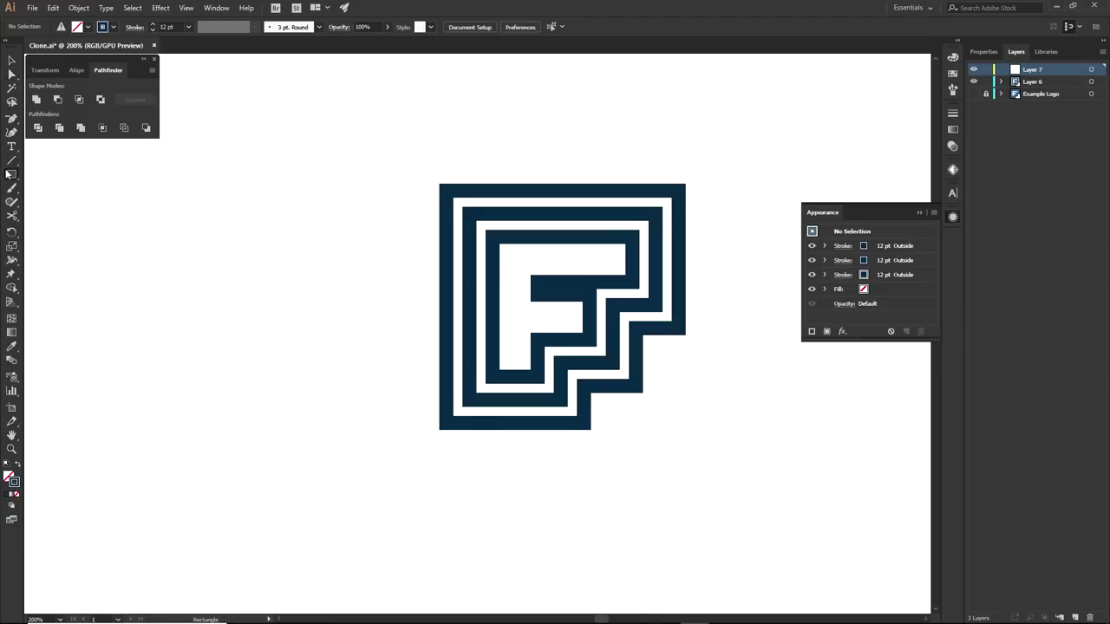
scroll(452, 182, "up", 5)
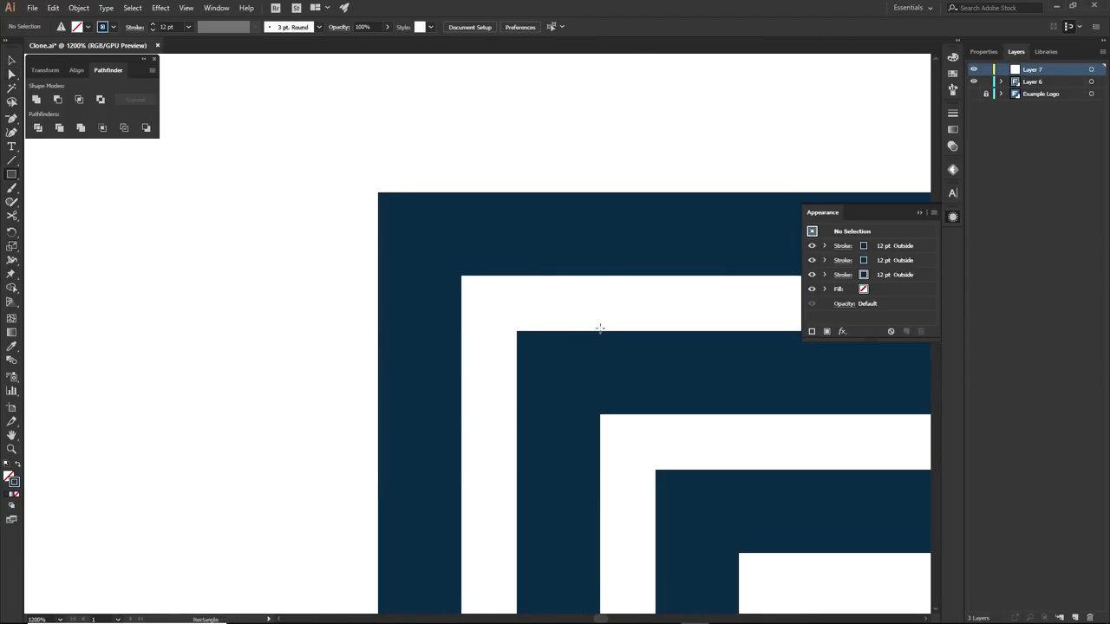
mouse_move(586, 331)
left_mouse_down()
mouse_move(459, 411)
mouse_move(433, 414)
left_mouse_up()
- Remove the small rectangle's stroke, fill it with dark blue 0b283f and deselect it
key("a")
left_click(15, 495)
left_click(9, 477)
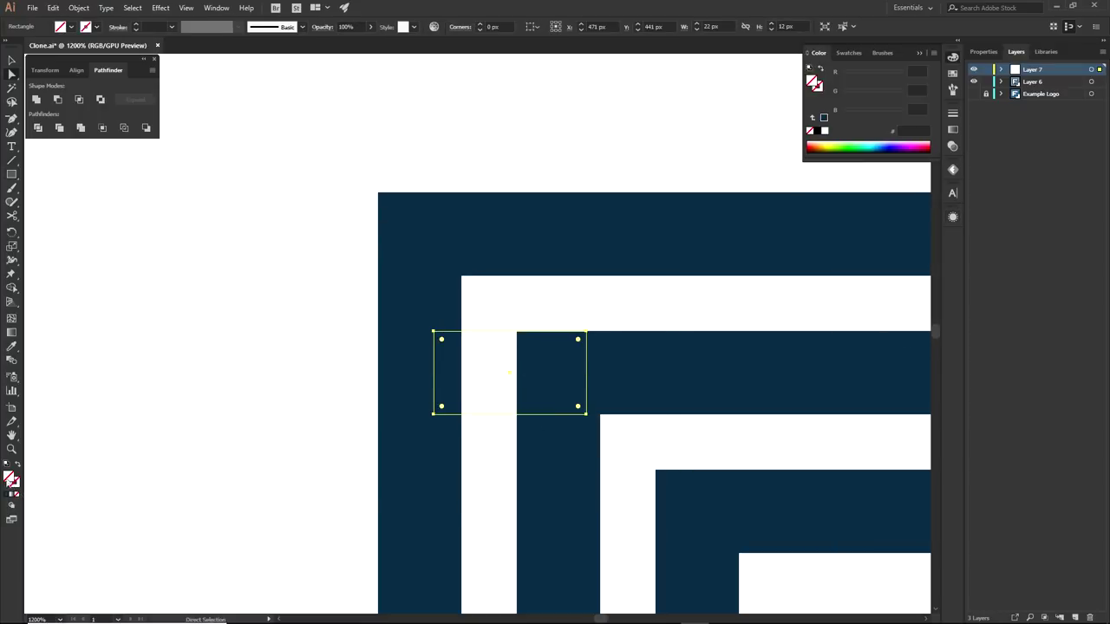
left_click(7, 494)
left_click(207, 477)
left_click(488, 371)
left_click(610, 428)
- Place copies of the small rectangle across the white stripes at the inner upper-right corner, the two right-hand steps and both lower-left corners
scroll(610, 428, "down", 5)
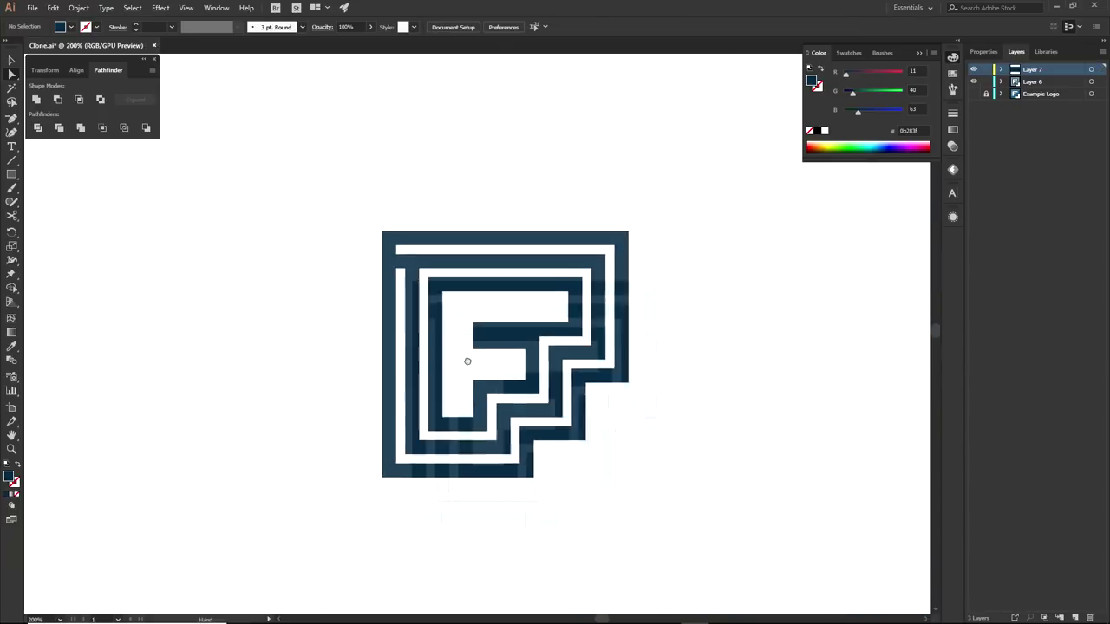
left_click_drag(401, 260, 573, 309)
scroll(589, 279, "up", 5)
left_click_drag(573, 310, 551, 459)
scroll(583, 308, "down", 5)
scroll(582, 286, "up", 2)
left_click_drag(528, 470, 330, 482)
scroll(607, 476, "down", 3)
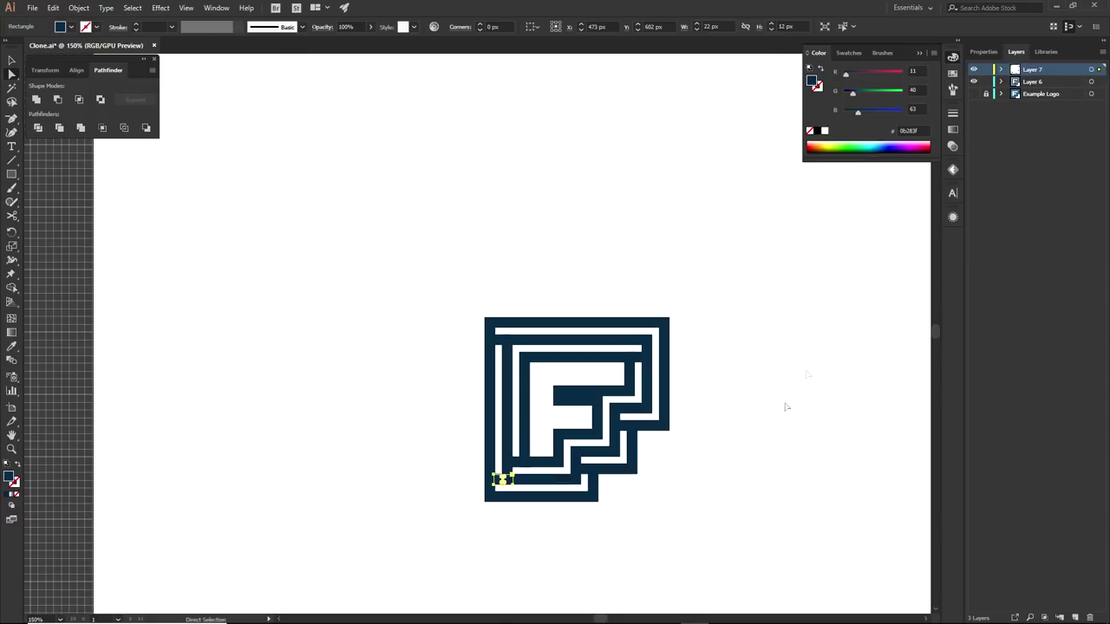
left_click(810, 357)
- Show only the Example Logo layer to compare it with the recreated logo, and restore the visibility of Layer 6 and Layer 7
left_click_drag(972, 69, 969, 101)
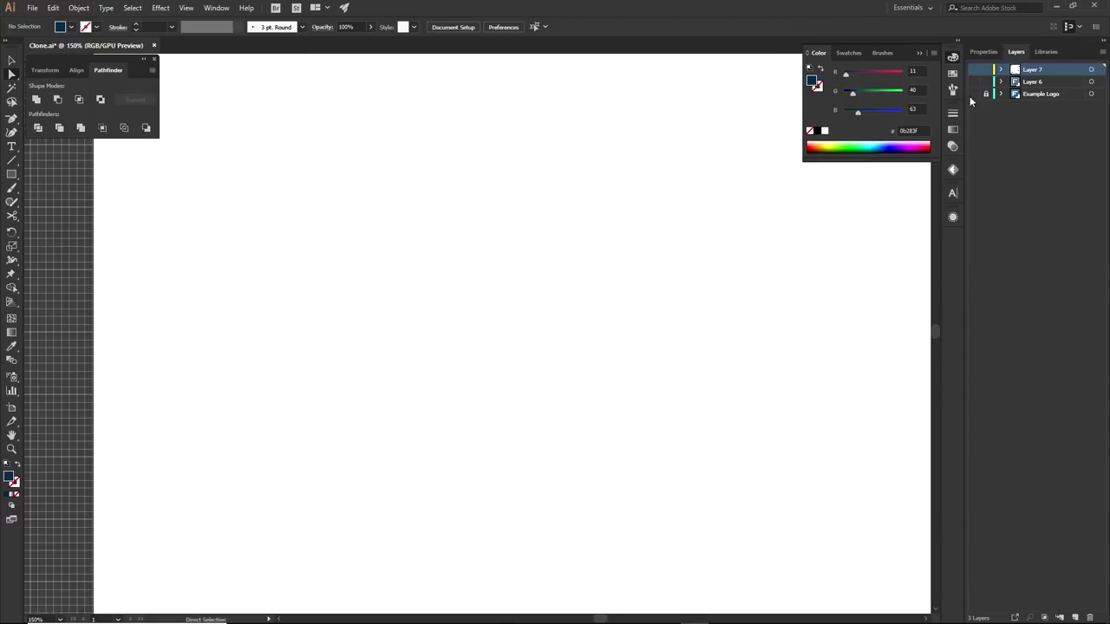
left_click(972, 94)
scroll(492, 452, "up", 2)
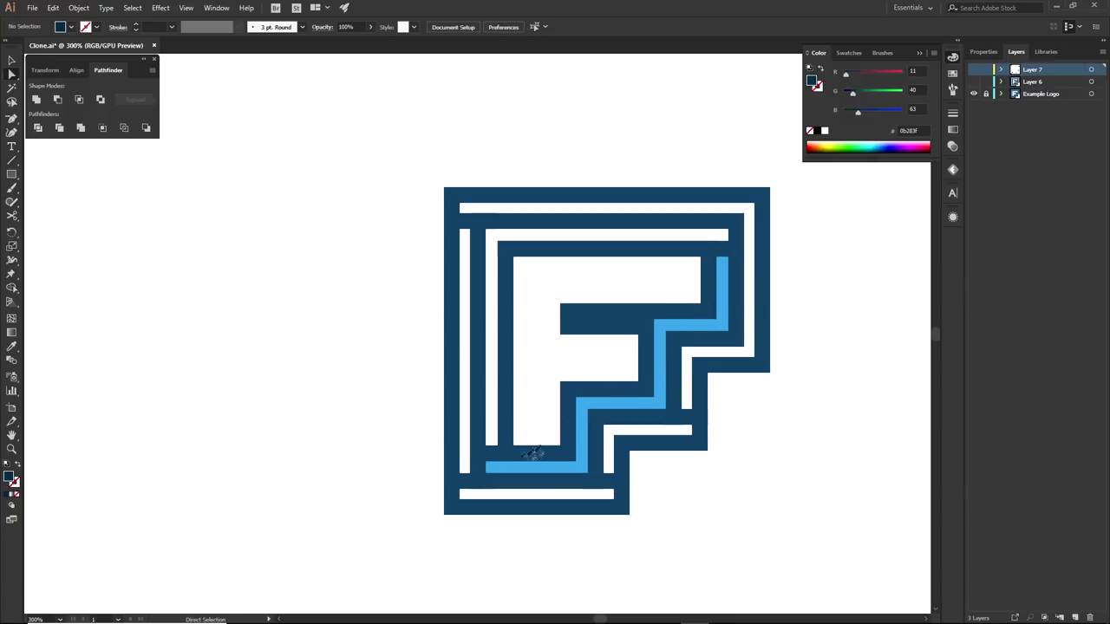
left_click(973, 93)
left_click_drag(974, 82, 974, 69)
left_click_drag(850, 340, 664, 381)
scroll(666, 343, "down", 1)
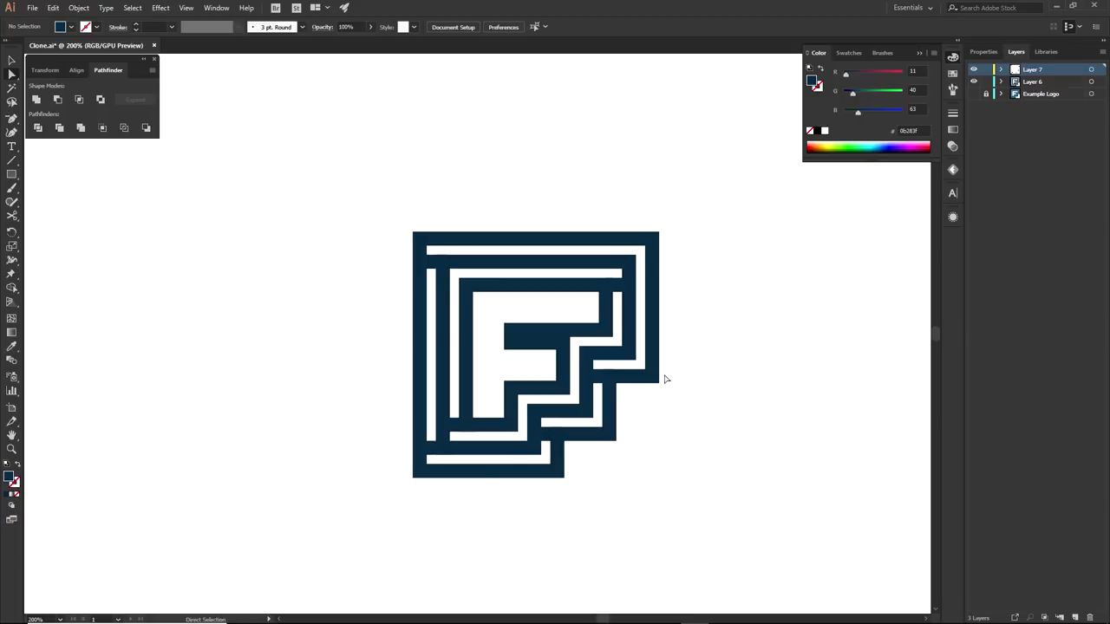
- Select all the logo artwork, add a new layer and move Layer 7 and Layer 6 into it
left_click_drag(366, 202, 703, 490)
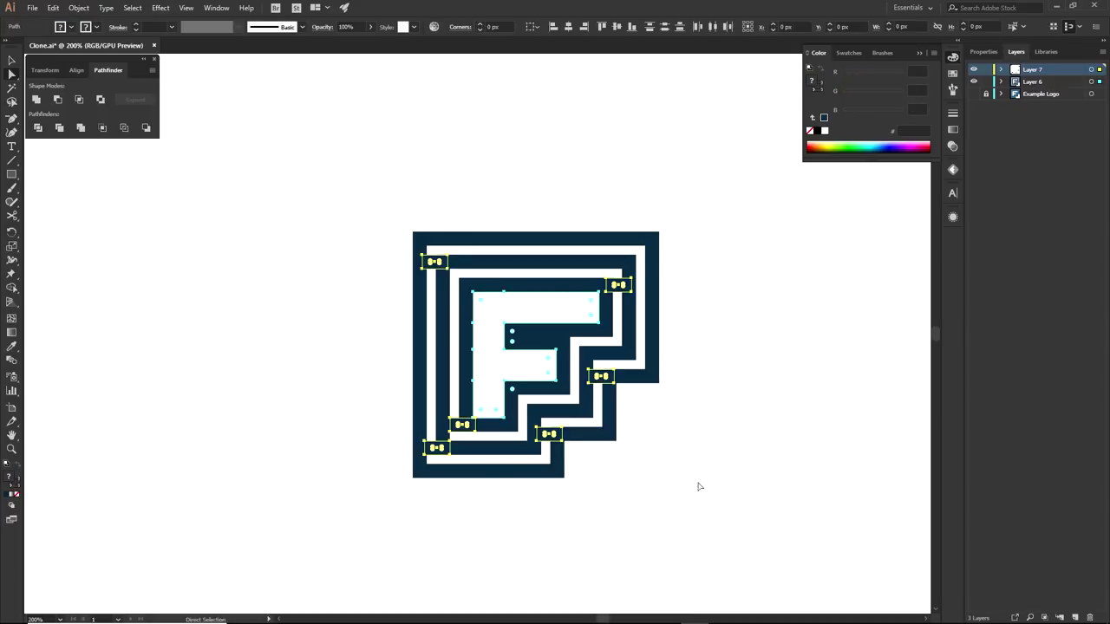
left_click(1040, 82)
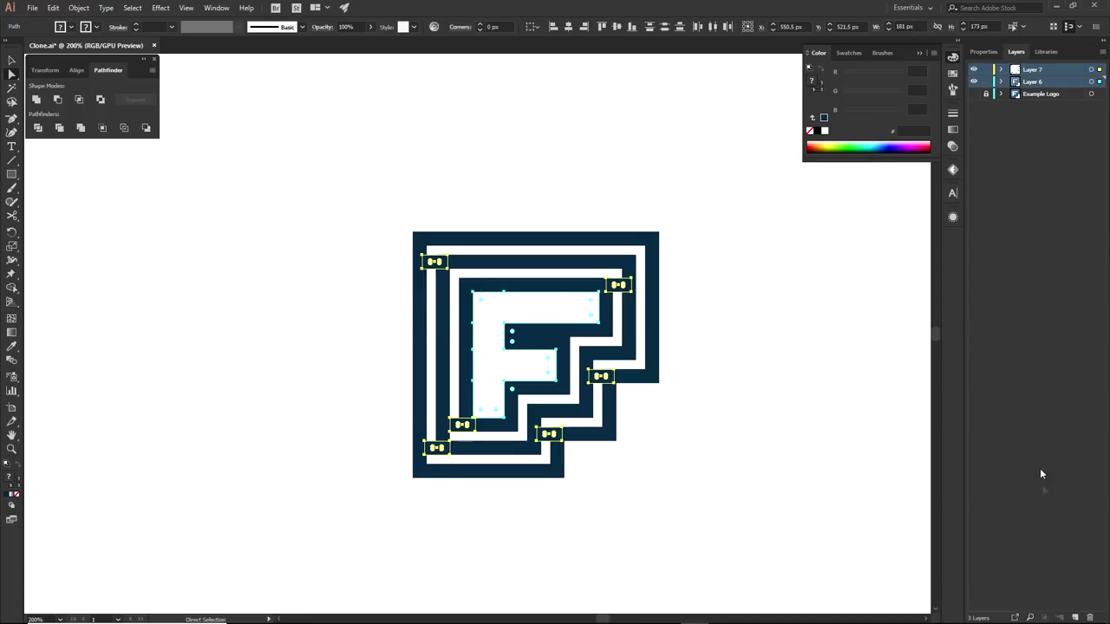
left_click(1074, 617)
left_click(1048, 97)
left_click(1045, 70, "ctrl")
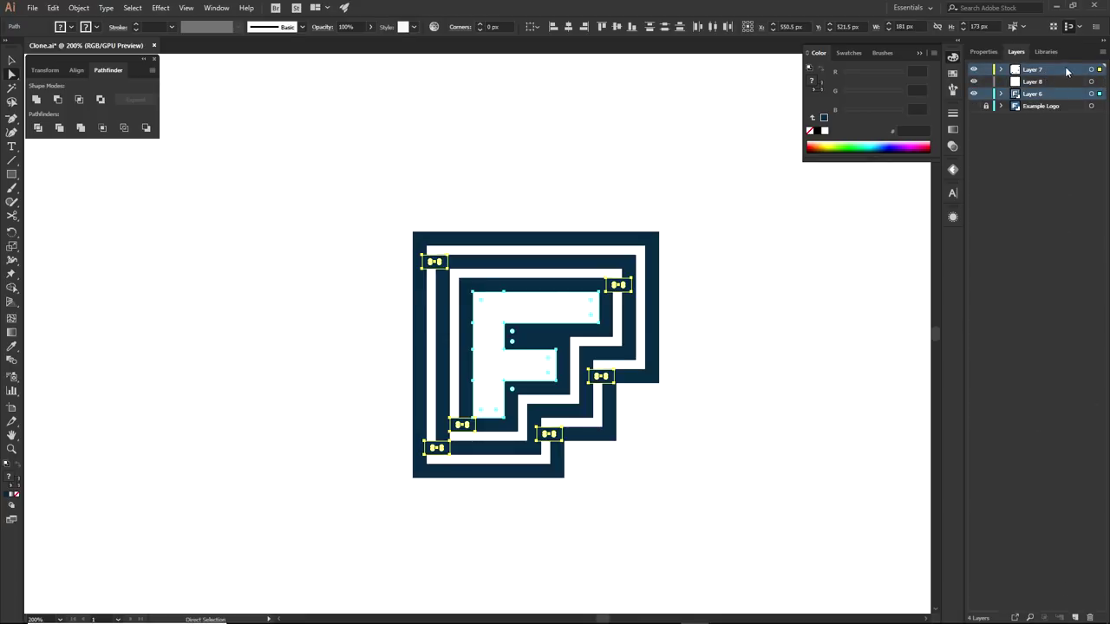
left_click_drag(1066, 68, 1040, 88)
left_click(1003, 70)
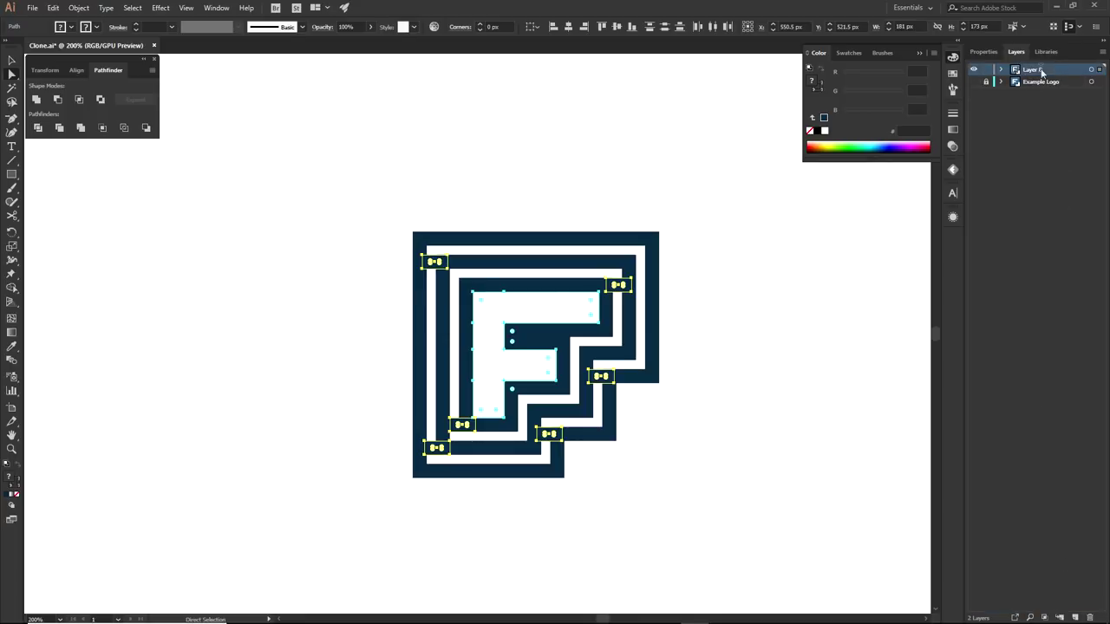
- Rename the combined layer as F, lock it and hide it
double_click(1045, 69)
left_click(985, 69)
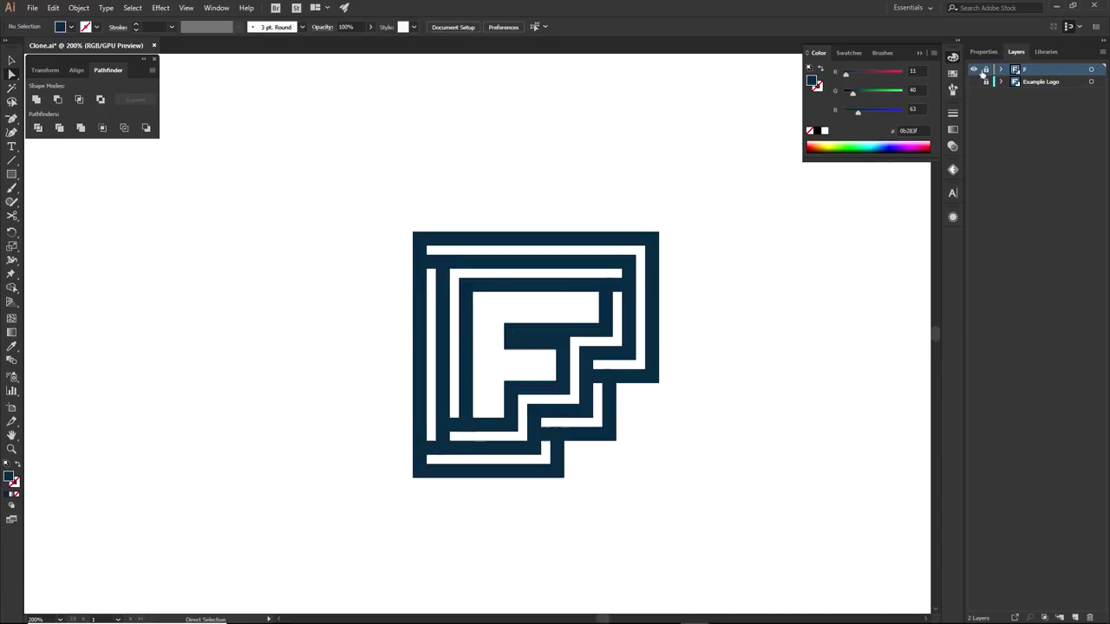
left_click(972, 70)
- Add another new layer, draw a narrow vertical dark blue bar about 144 px tall on it and deselect the bar
left_click(1074, 617)
key("m")
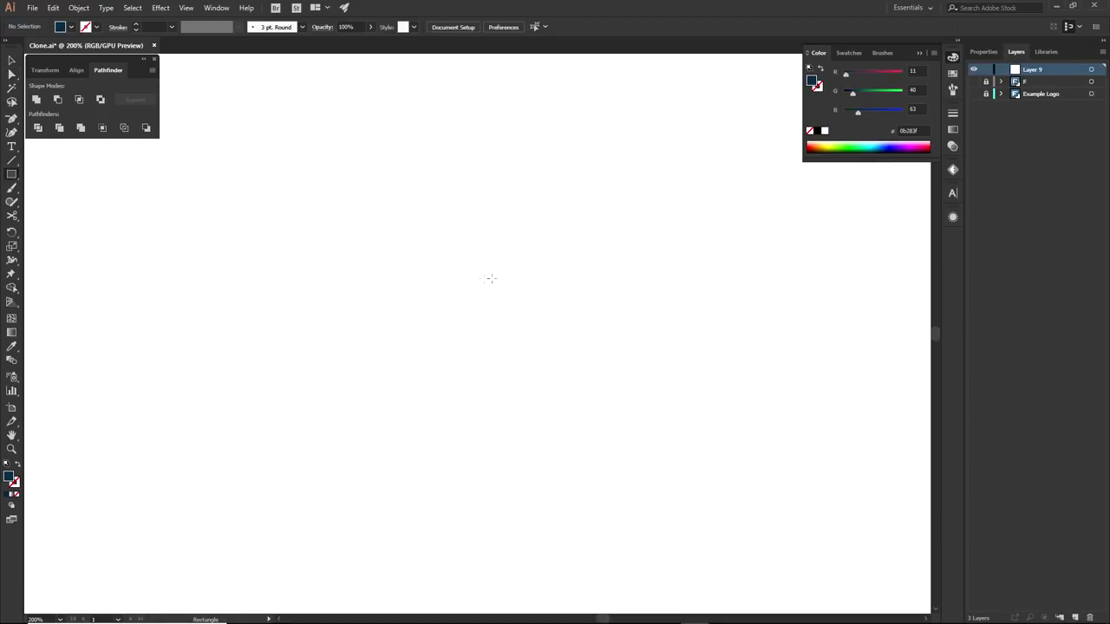
left_click(539, 326)
left_click(579, 327)
left_click_drag(473, 242, 520, 488)
key("a")
left_click(587, 358)
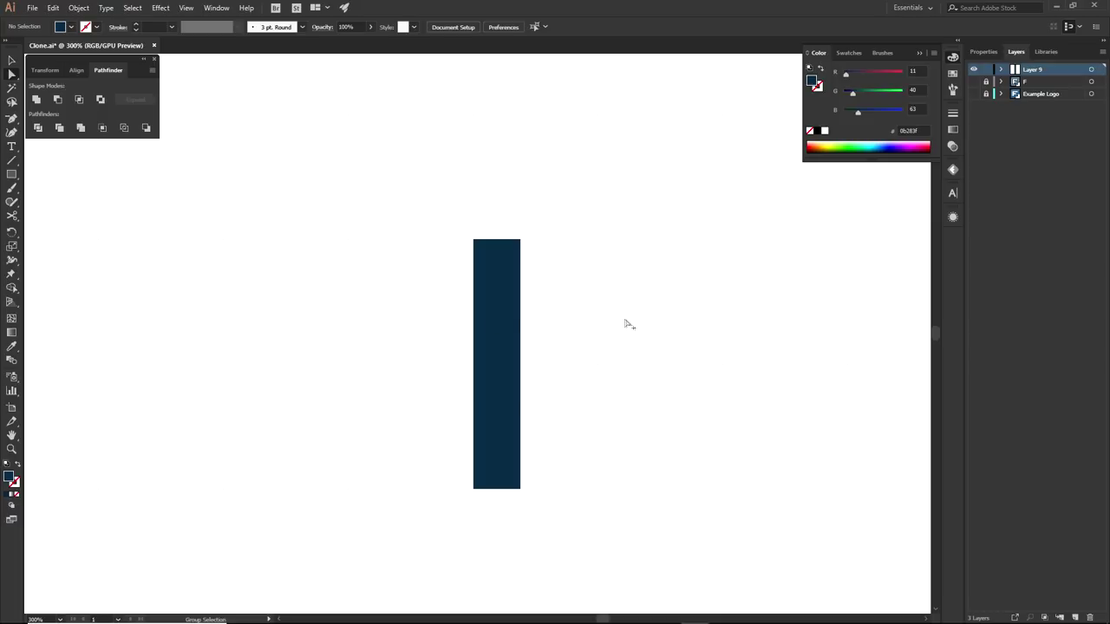
- Duplicate the bar, rotate the copy about 45 degrees and align its upper corner with the vertical bar's upper-left corner
left_click_drag(514, 320, 634, 320)
key("v")
left_click_drag(645, 237, 564, 227)
scroll(445, 210, "up", 2)
key("a")
left_click_drag(653, 317, 509, 276)
left_click_drag(661, 431, 662, 434)
scroll(662, 433, "down", 3)
left_click_drag(699, 476, 631, 397)
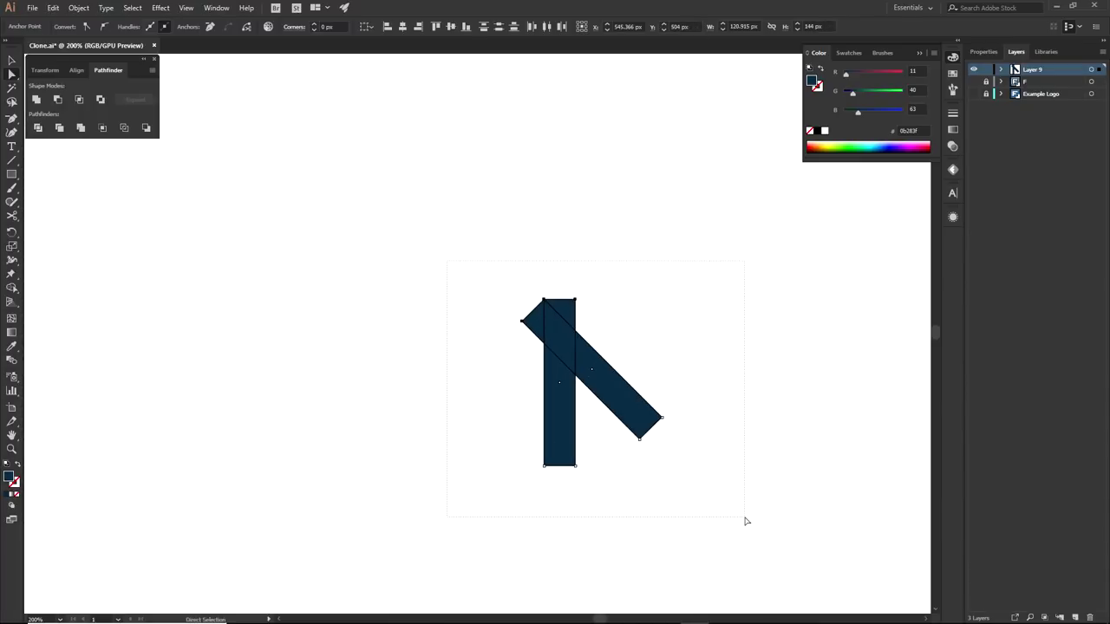
- With the Shape Builder, remove the diagonal bar's overhanging triangle and the vertical bar's upper-right triangle
left_click_drag(745, 521, 745, 521)
scroll(555, 359, "up", 2)
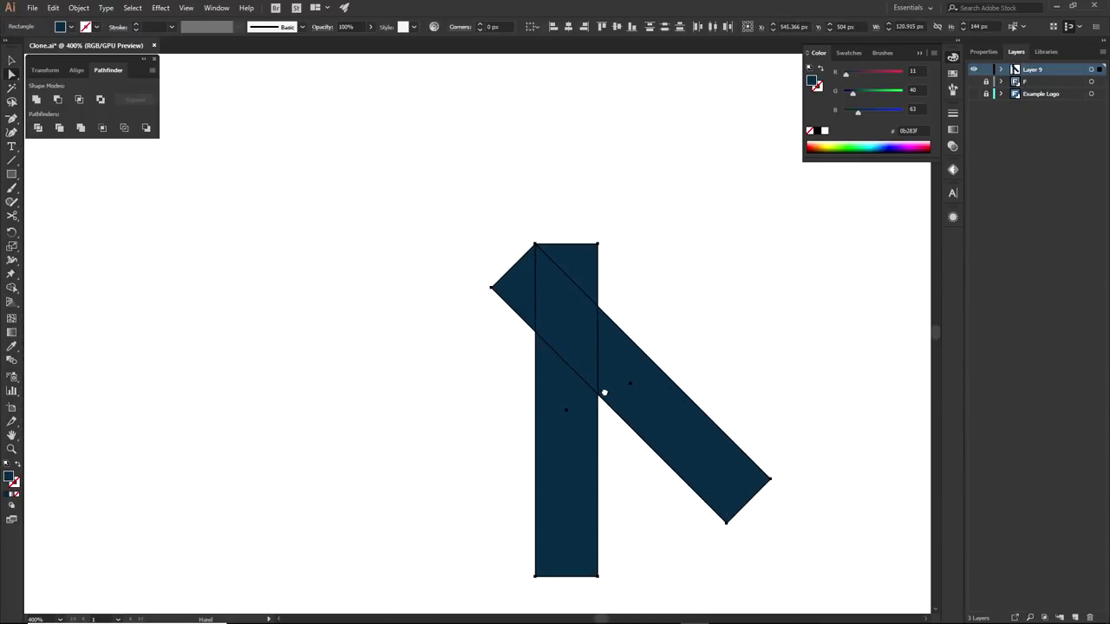
key("shift+m")
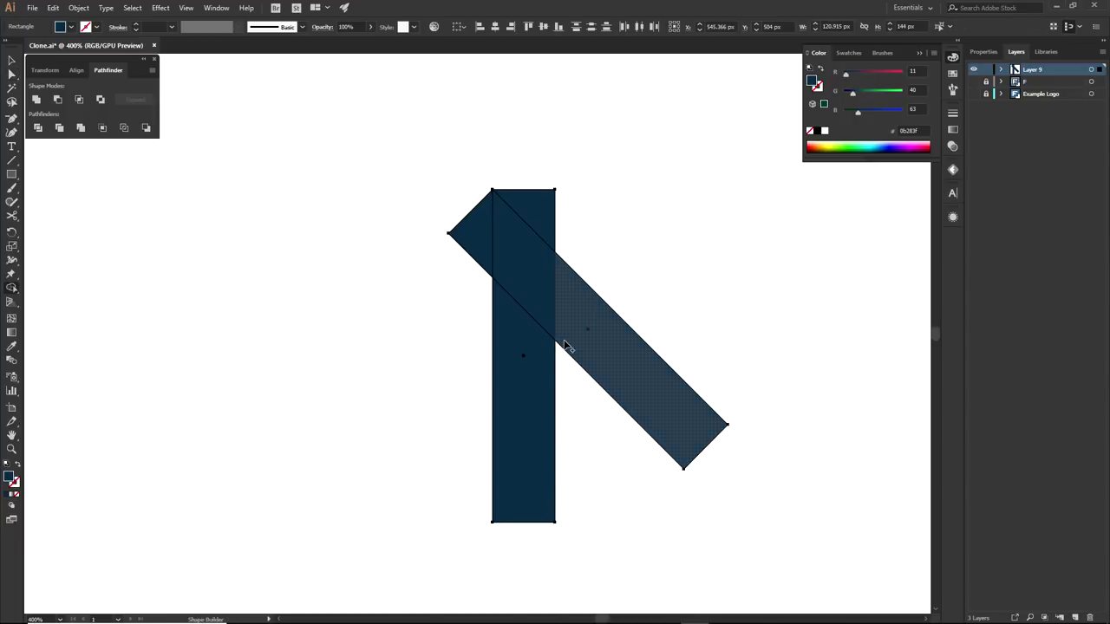
scroll(483, 198, "up", 4)
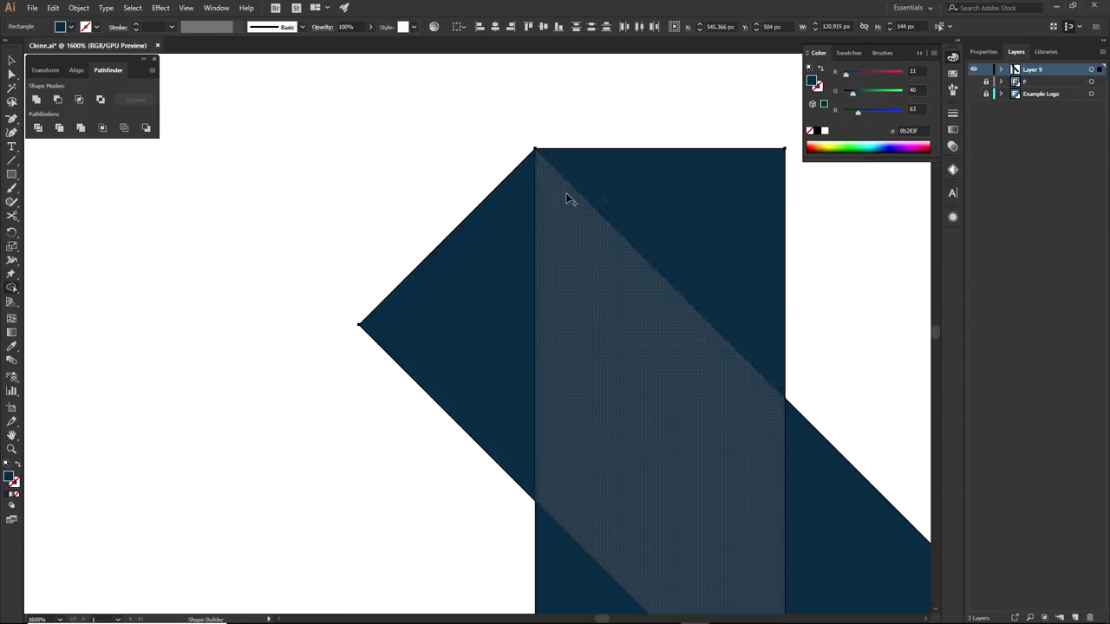
left_click_drag(849, 522, 651, 315)
scroll(442, 282, "down", 2)
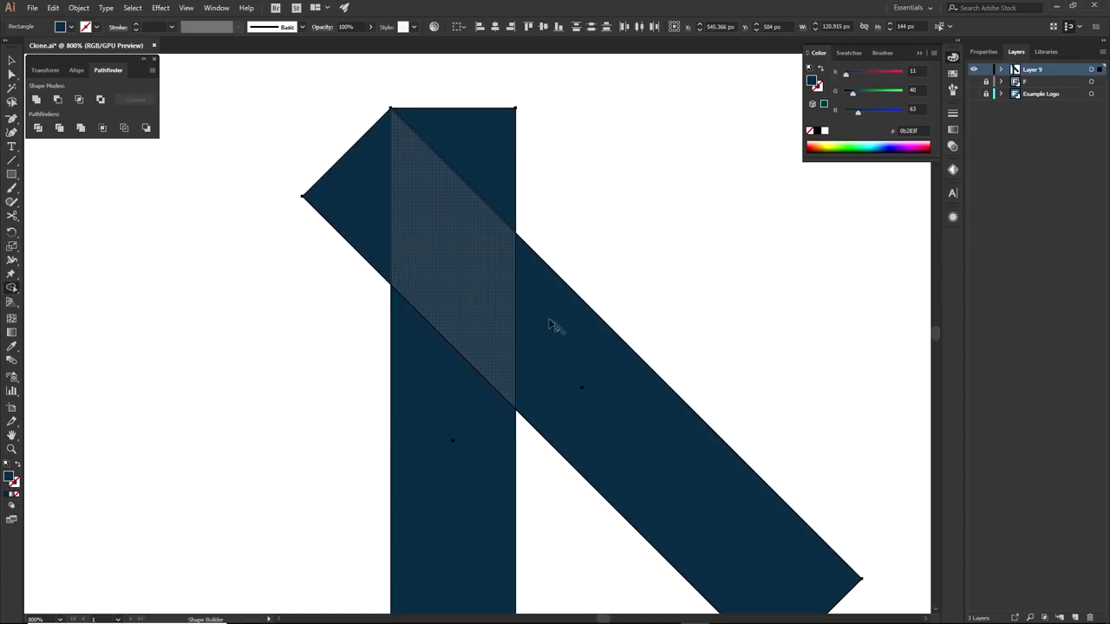
mouse_move(448, 431)
left_mouse_down()
mouse_move(449, 222)
mouse_move(468, 147)
left_mouse_up()
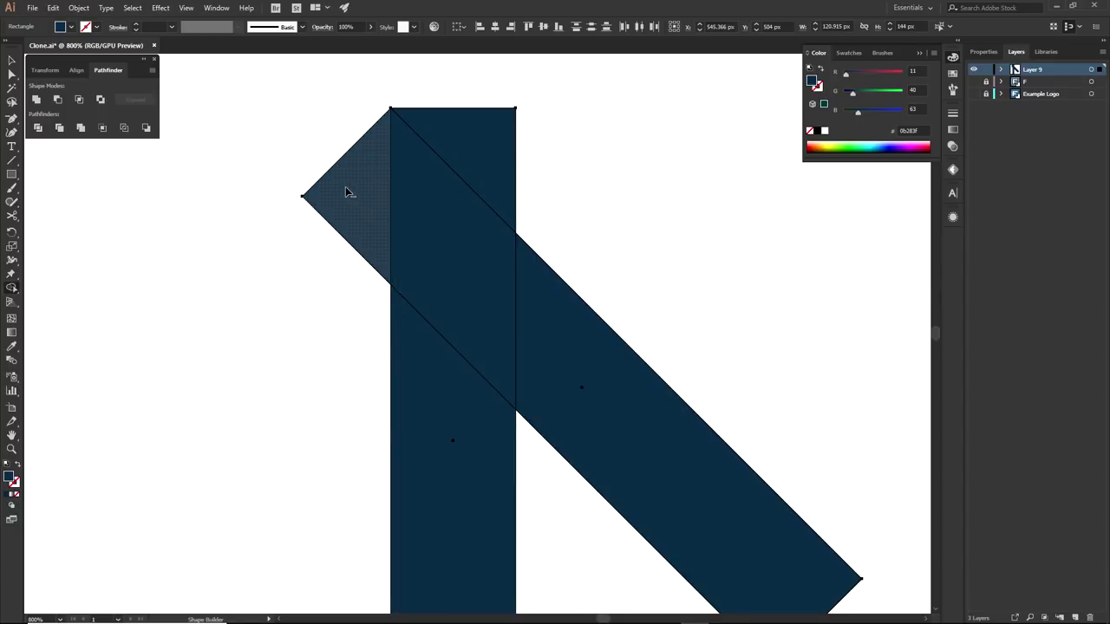
left_click(346, 187, "alt")
left_click(478, 154, "alt")
- Select the vertical and diagonal pieces and unite them into one half of an M
key("a")
left_click(569, 183)
scroll(599, 249, "down", 2)
left_click_drag(659, 303, 548, 221)
key("ctrl+a")
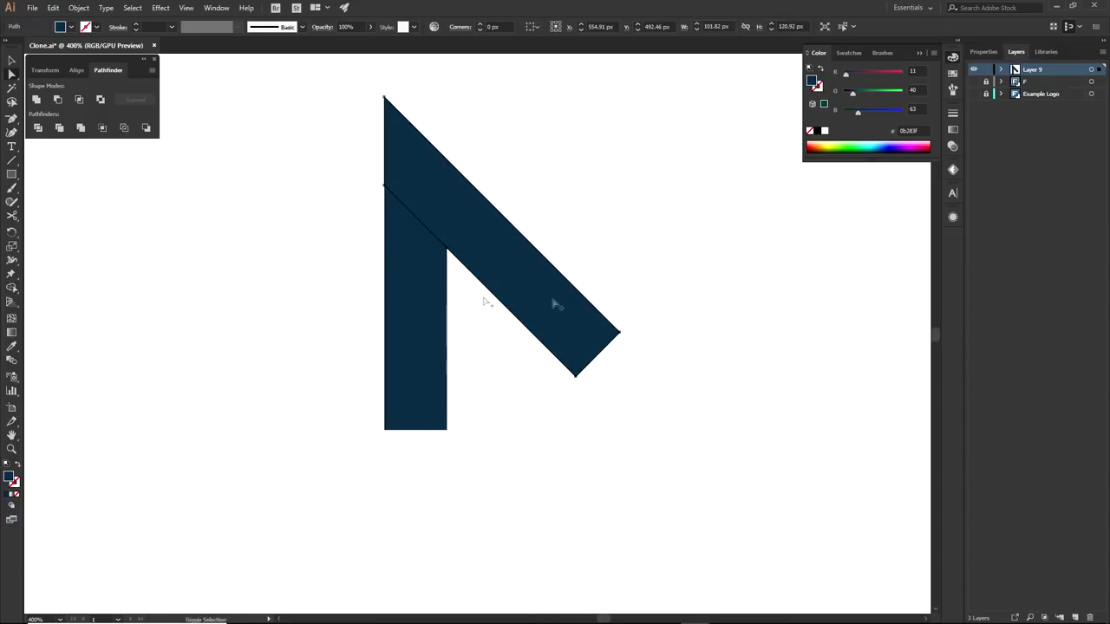
left_click(40, 101)
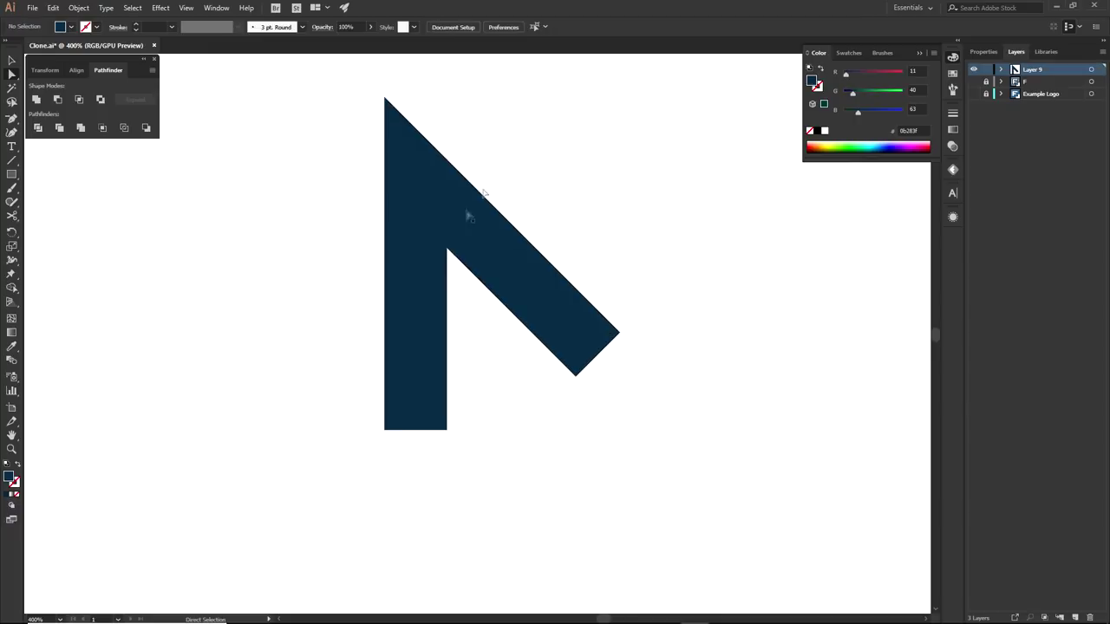
- Duplicate the half M to the right and reflect the copy across the vertical axis
left_click_drag(407, 280, 702, 292, "alt")
right_click(702, 291)
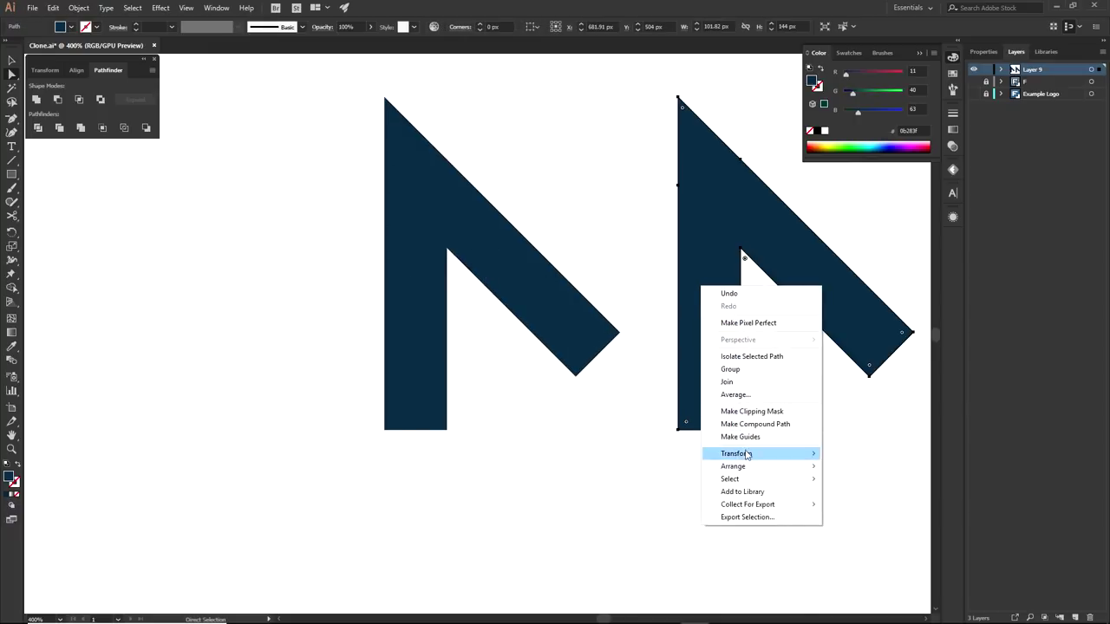
mouse_move(736, 453)
left_click(857, 497)
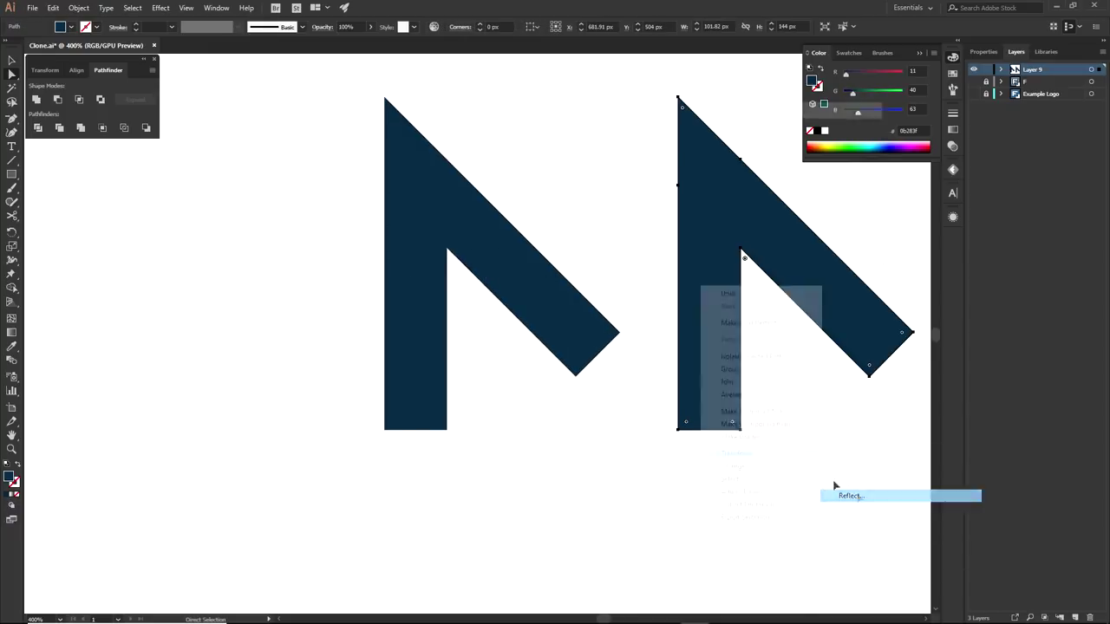
left_click(792, 282)
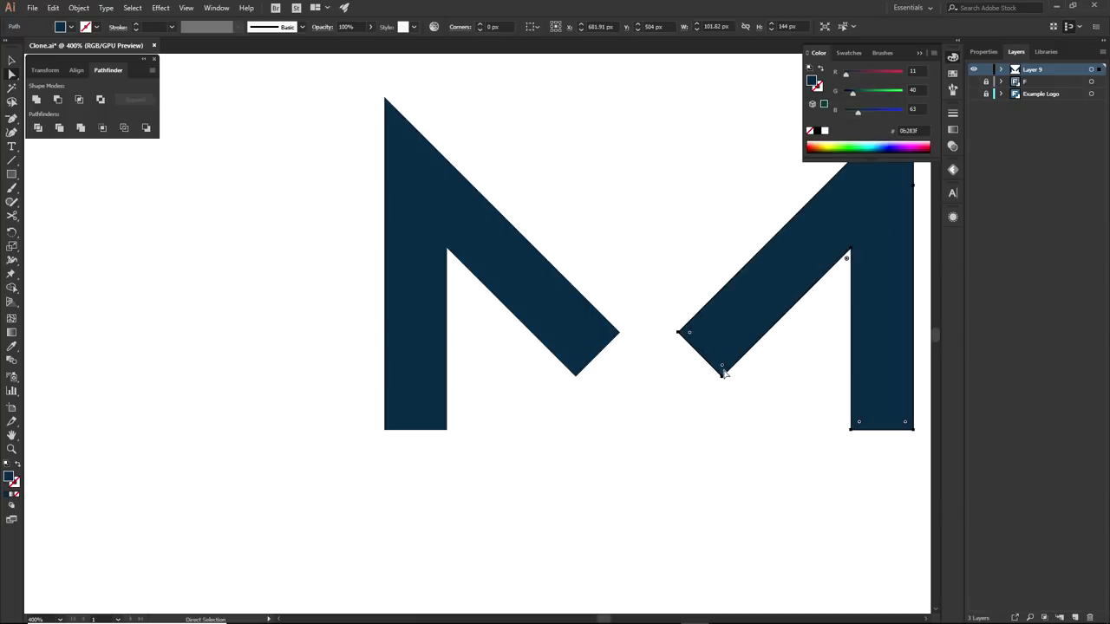
- Turn off Snap to Pixel and move the mirrored half so its lowest corner coincides with the other half's, forming an M
left_click_drag(722, 375, 577, 379)
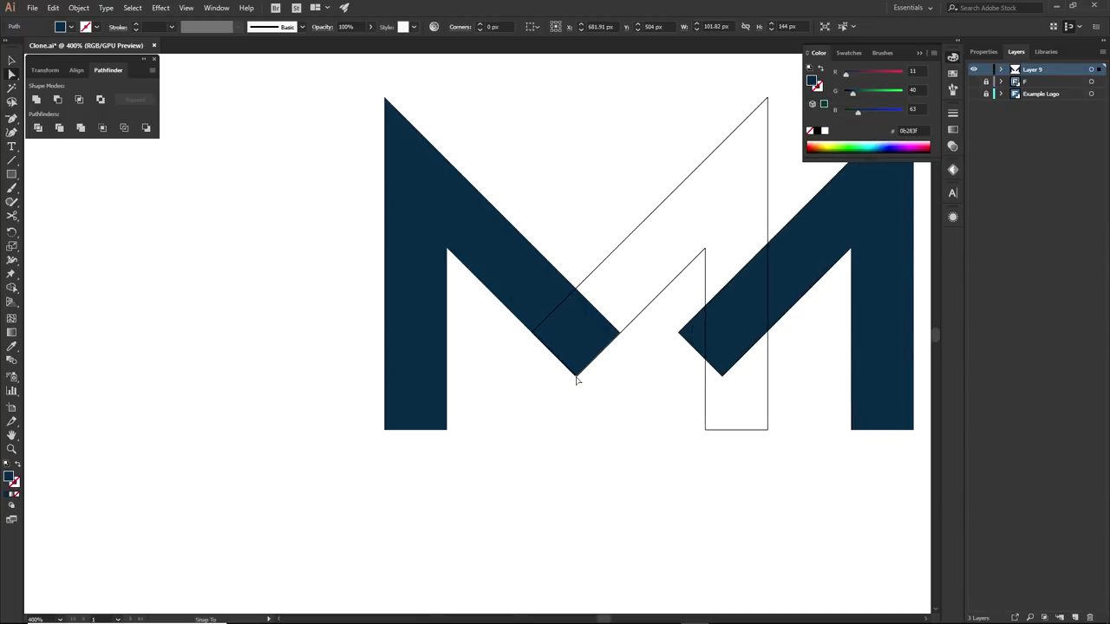
scroll(576, 382, "up", 4)
scroll(576, 382, "up", 5)
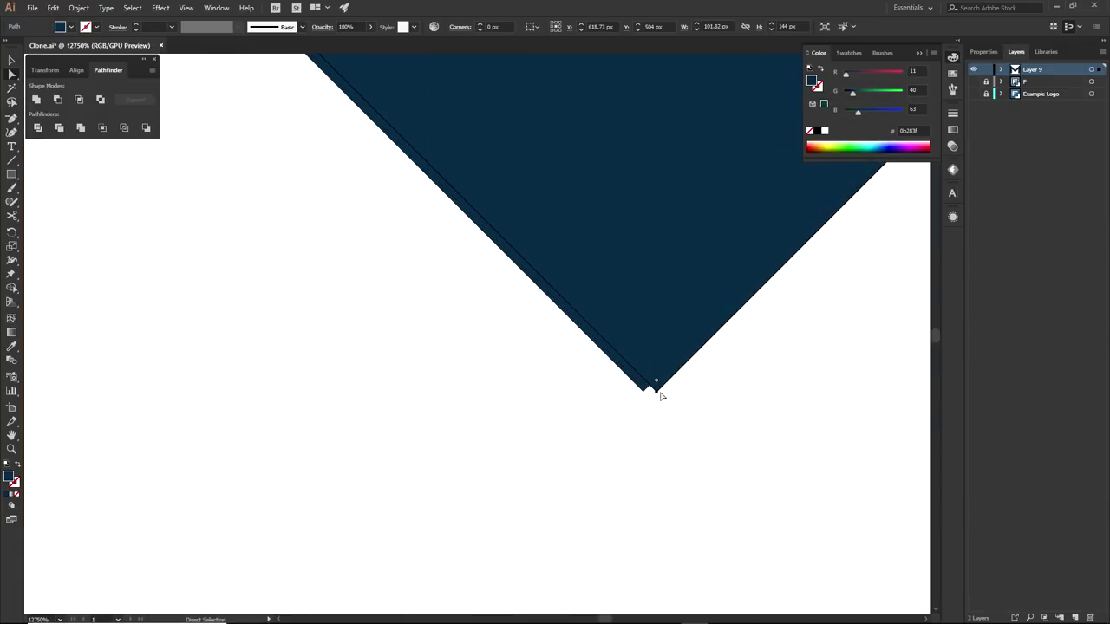
mouse_move(657, 393)
left_mouse_down()
mouse_move(644, 390)
mouse_move(666, 392)
mouse_move(599, 382)
mouse_move(658, 389)
left_mouse_up()
left_click(185, 8)
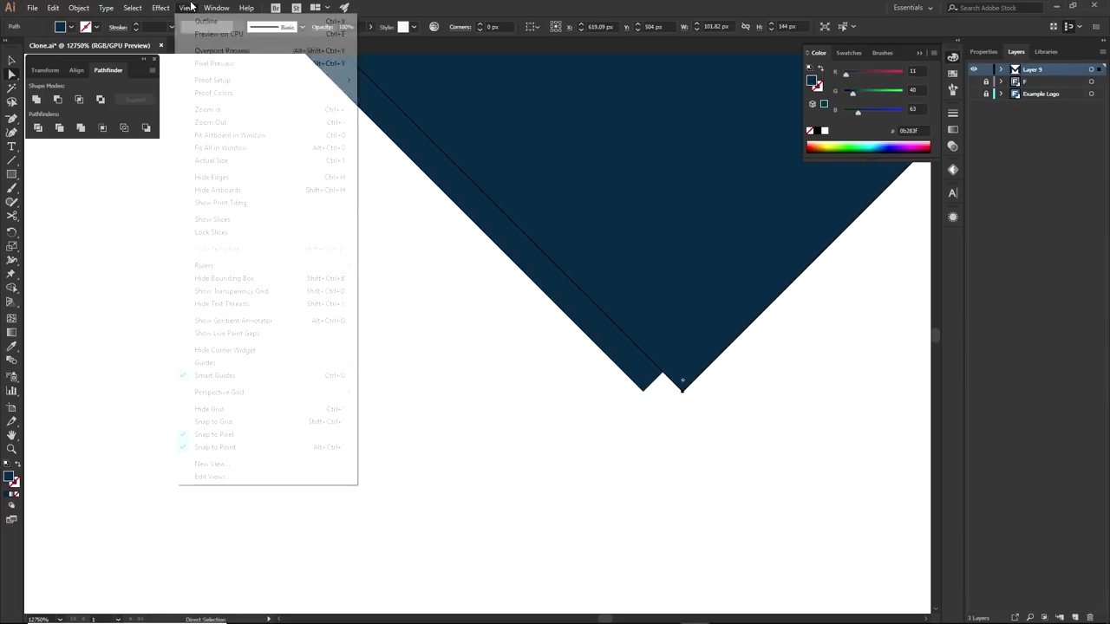
left_click(286, 425)
left_click_drag(682, 390, 644, 391)
key("ctrl+minus")
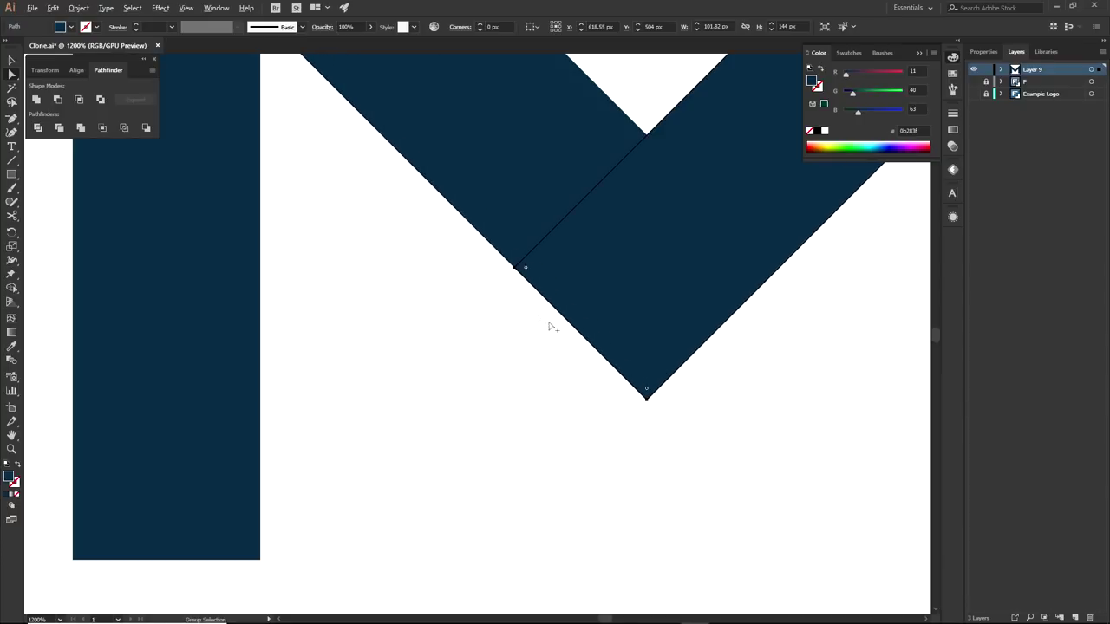
- Turn Snap to Pixel back on and deselect the mirrored half
left_click(187, 8)
left_click(260, 421)
scroll(464, 411, "down", 5)
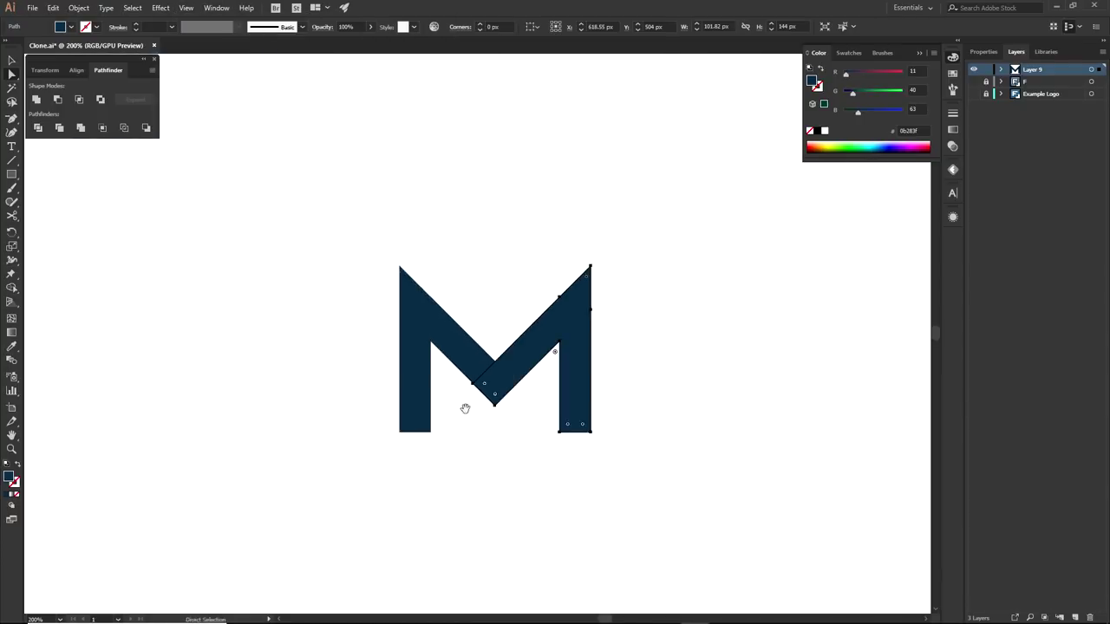
left_click_drag(467, 412, 474, 433)
left_click(510, 304)
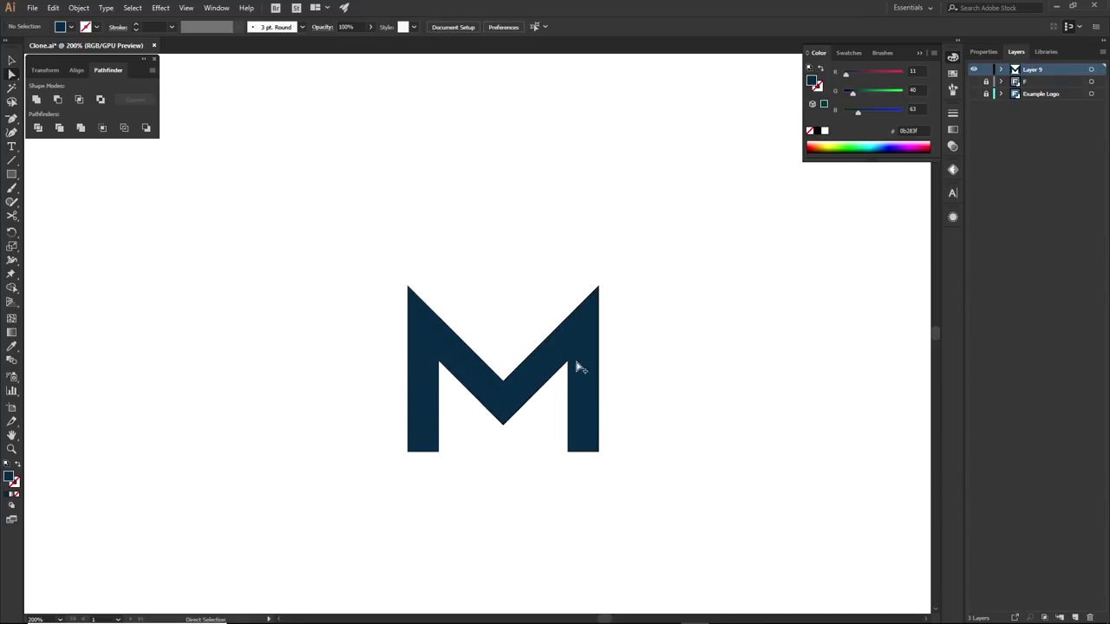
- Select both halves of the M and unite them into a single shape
scroll(575, 367, "down", 1)
scroll(542, 404, "up", 2)
left_click_drag(429, 267, 616, 429)
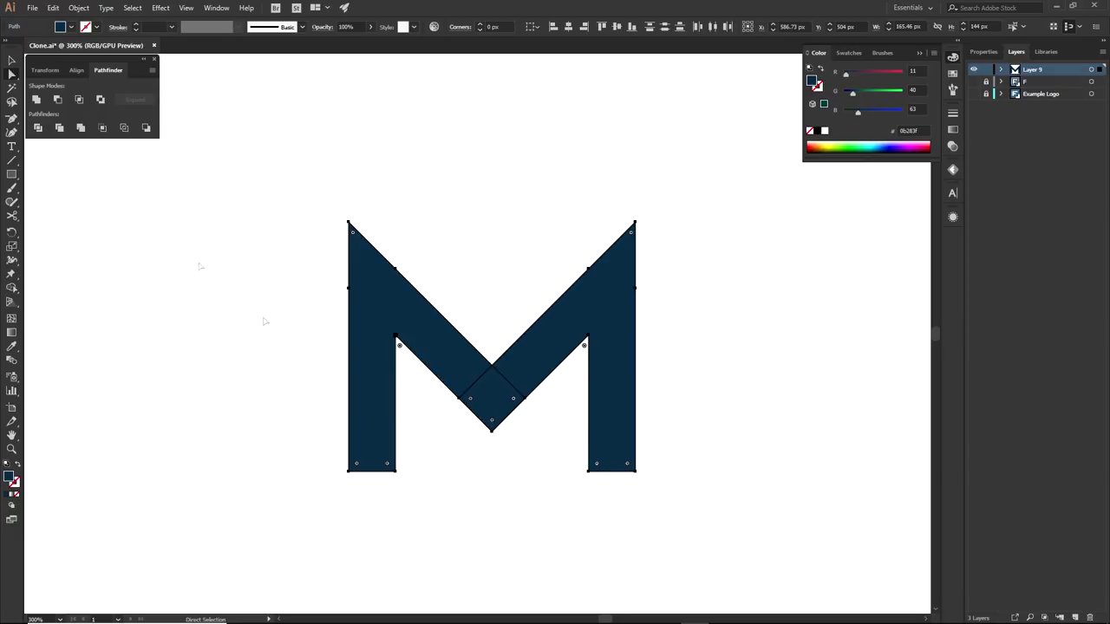
left_click(37, 99)
- Lower the point of the M's central V below the bottoms of the legs and deselect the shape
scroll(481, 458, "up", 2)
left_click(508, 441)
left_click_drag(520, 448, 480, 394)
scroll(567, 433, "down", 1)
scroll(568, 434, "down", 3)
left_click(610, 443)
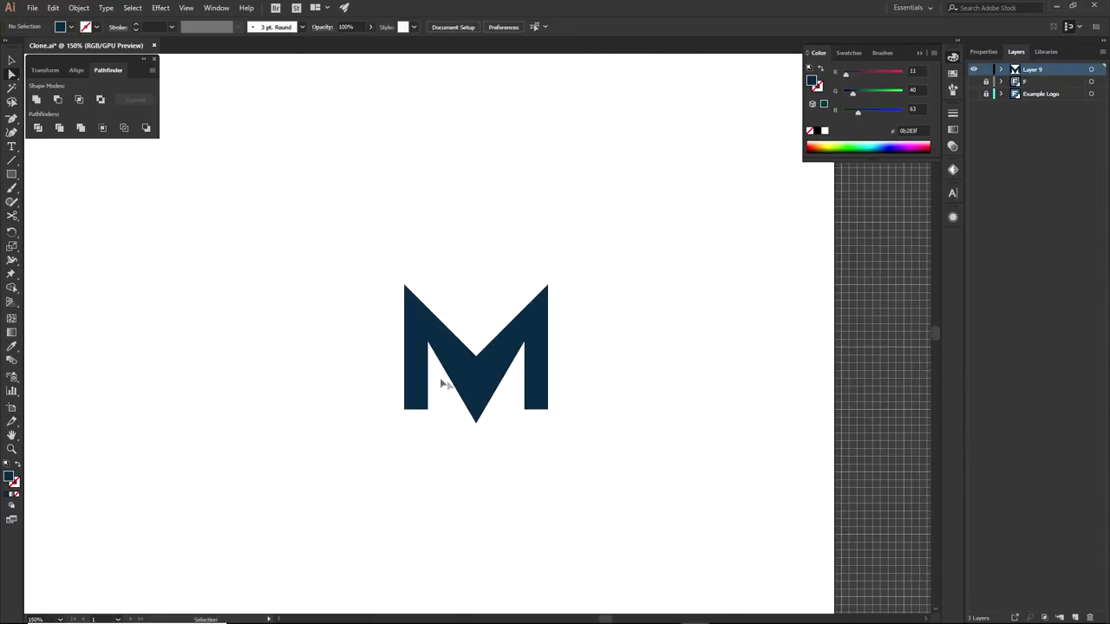
- Lower the two inner corners where the M's legs meet its central V and deselect the shape
scroll(430, 356, "up", 2)
left_click(622, 342)
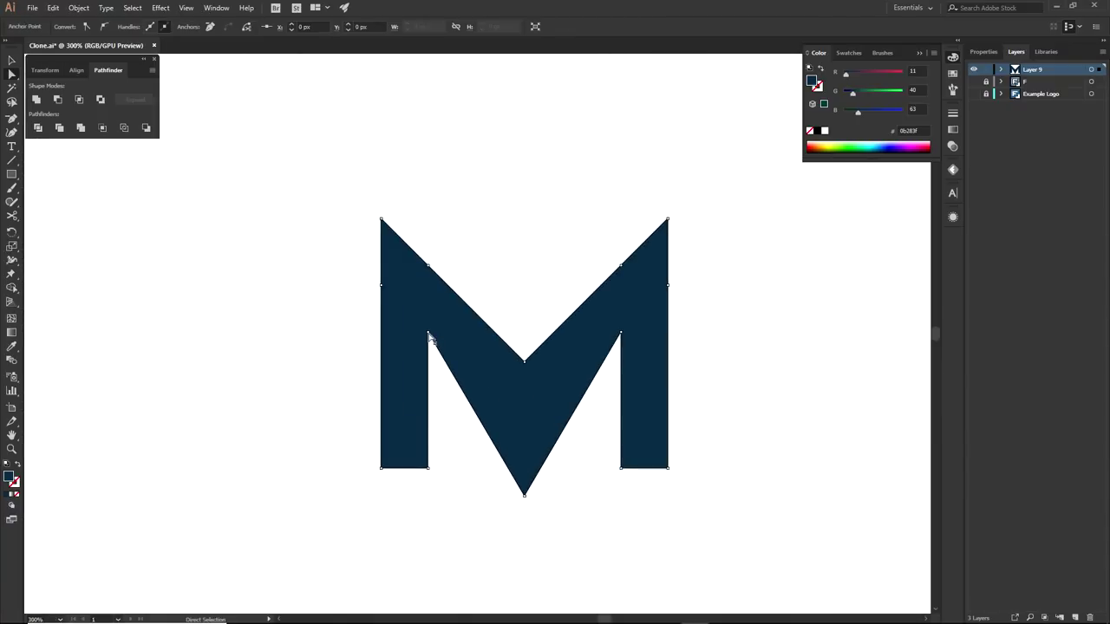
left_click(624, 335, "shift")
left_click_drag(624, 336, 621, 367)
key("ctrl+z")
left_click(687, 352)
scroll(687, 352, "down", 2)
left_click_drag(714, 419, 601, 368)
scroll(499, 428, "up", 3)
scroll(474, 395, "down", 3)
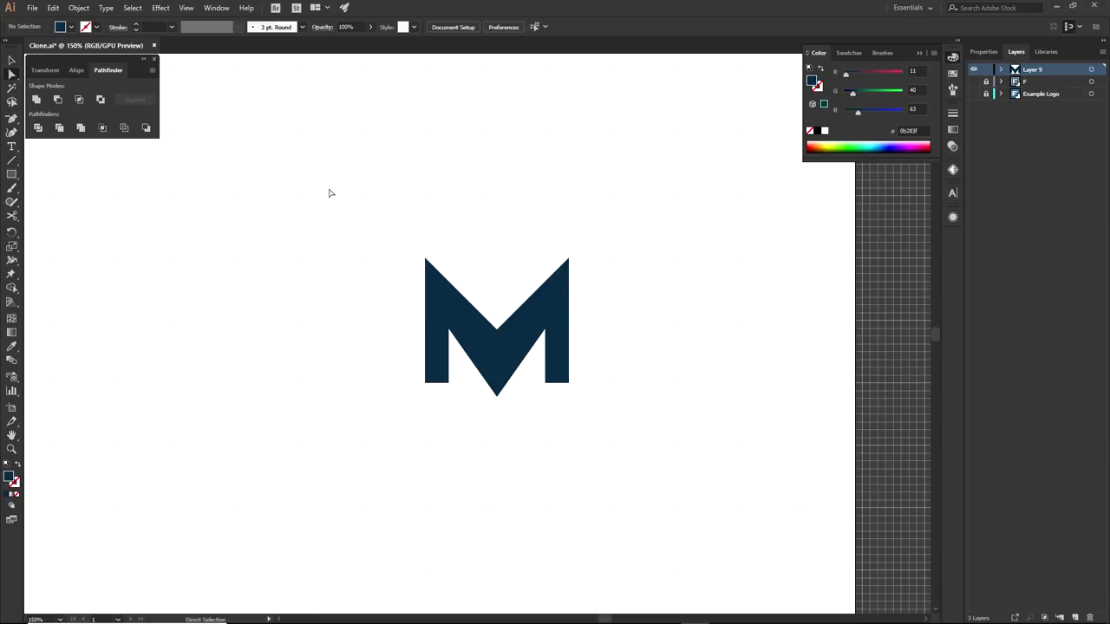
- Select the whole M, remove its fill and give its outline a solid dark blue stroke
left_click_drag(705, 469, 365, 197)
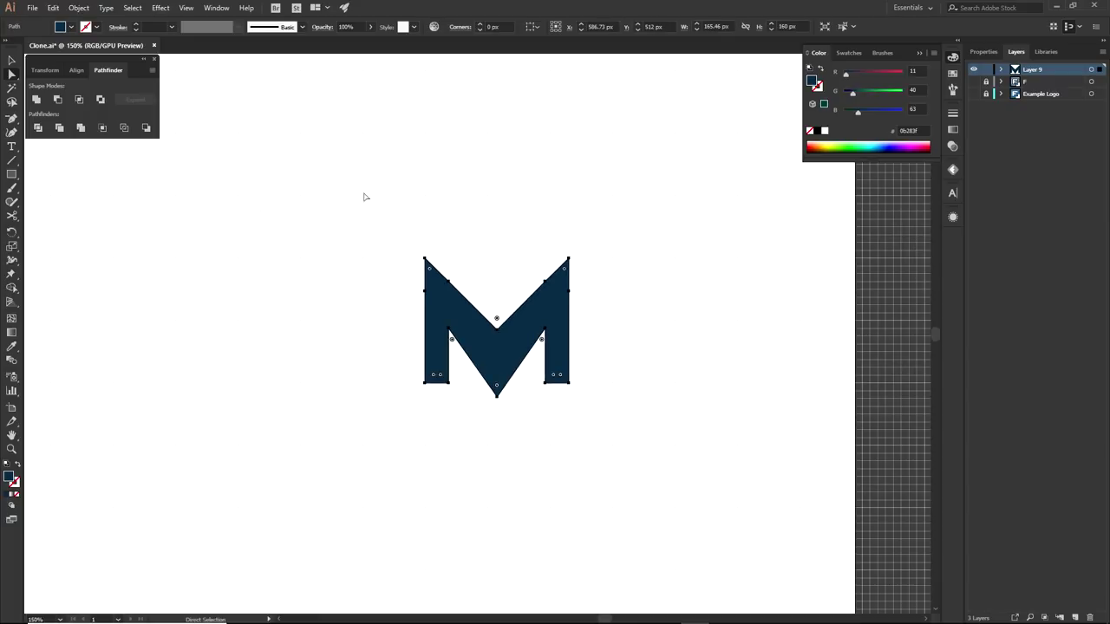
left_click(17, 496)
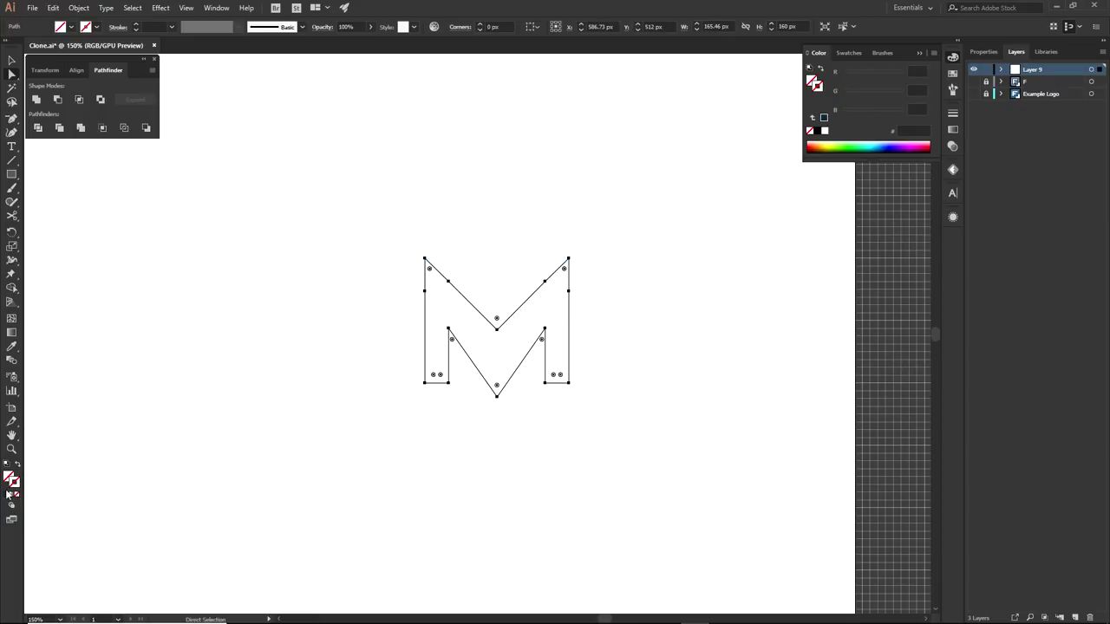
key("x")
left_click(6, 495)
- Align the M's stroke to the outside of the path and set its weight to 15 pt
left_click(952, 218)
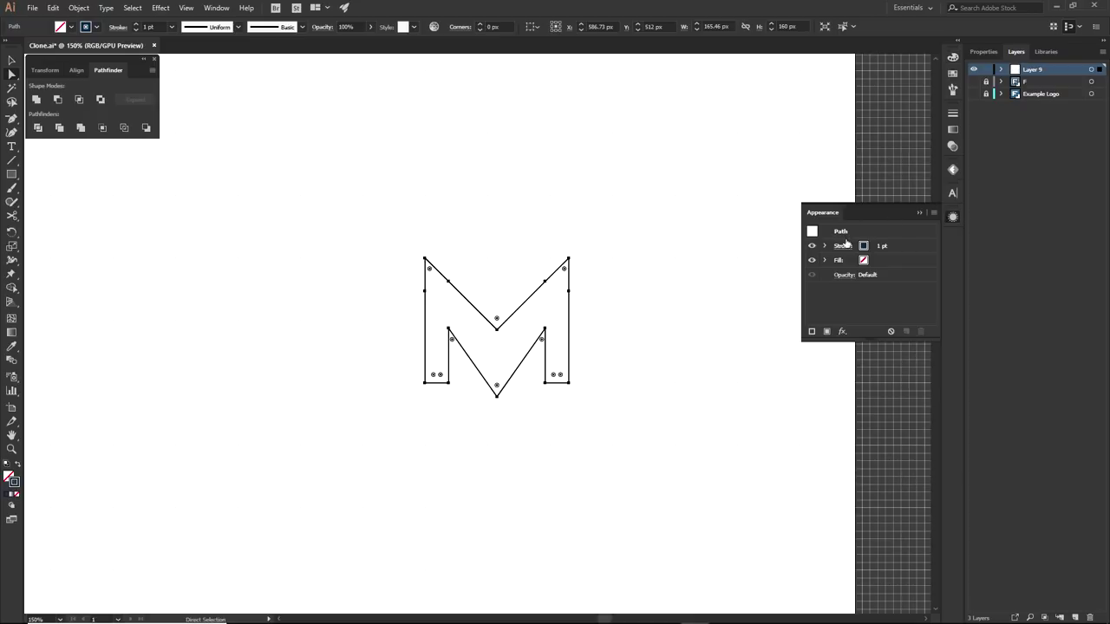
left_click(842, 245)
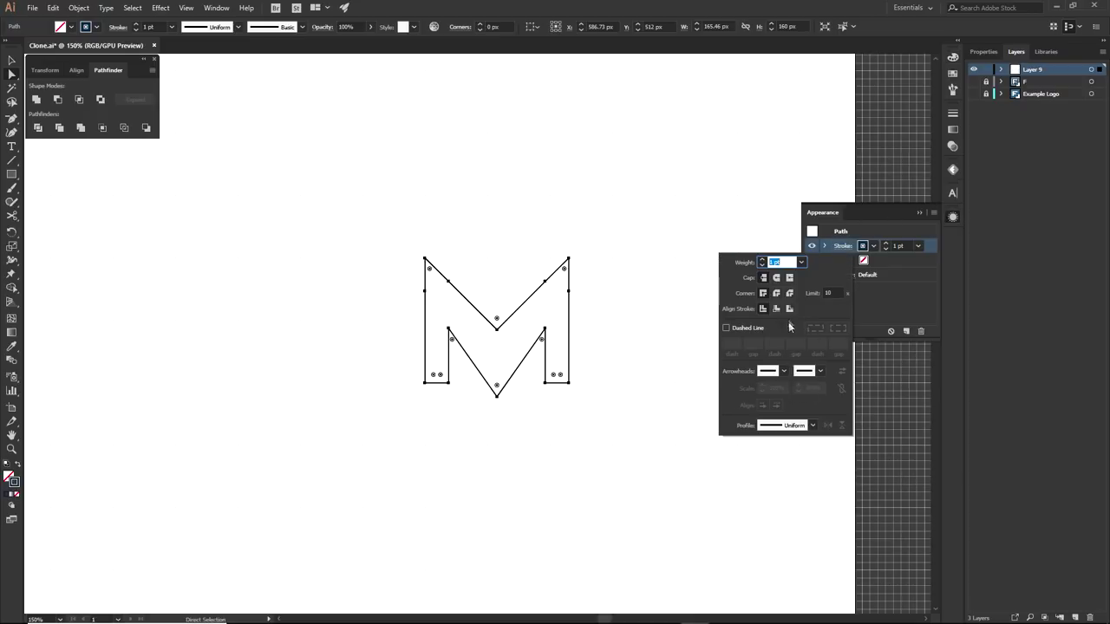
left_click(789, 310)
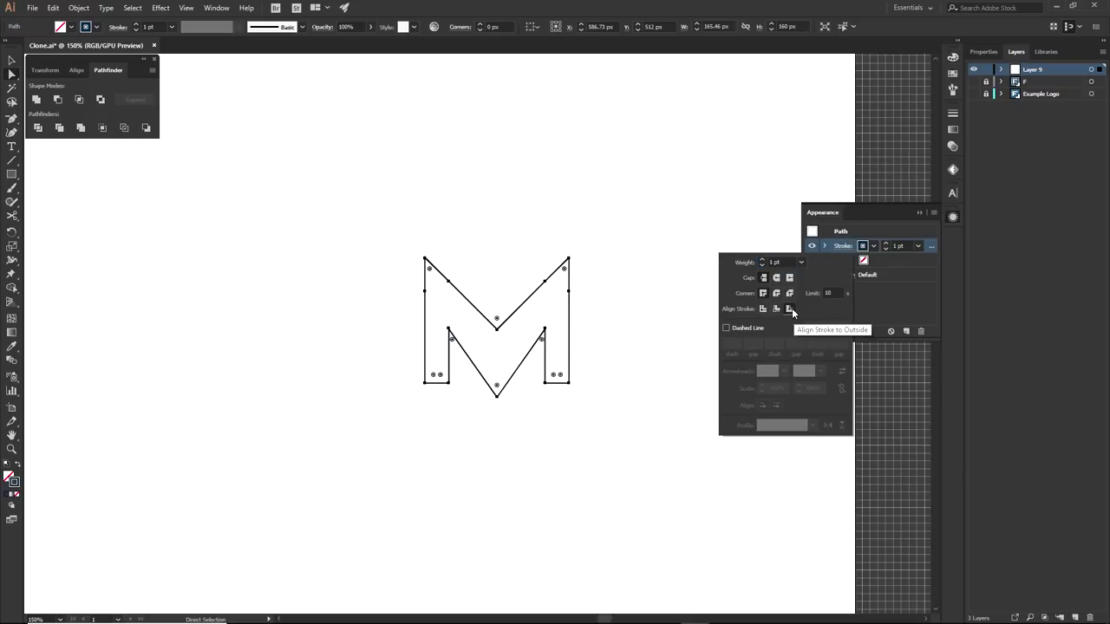
left_click(762, 259)
left_click(762, 259)
left_click(762, 259)
left_click(762, 259)
left_click(762, 259)
left_click(762, 259)
left_click(762, 259)
left_click(762, 259)
left_click(762, 260)
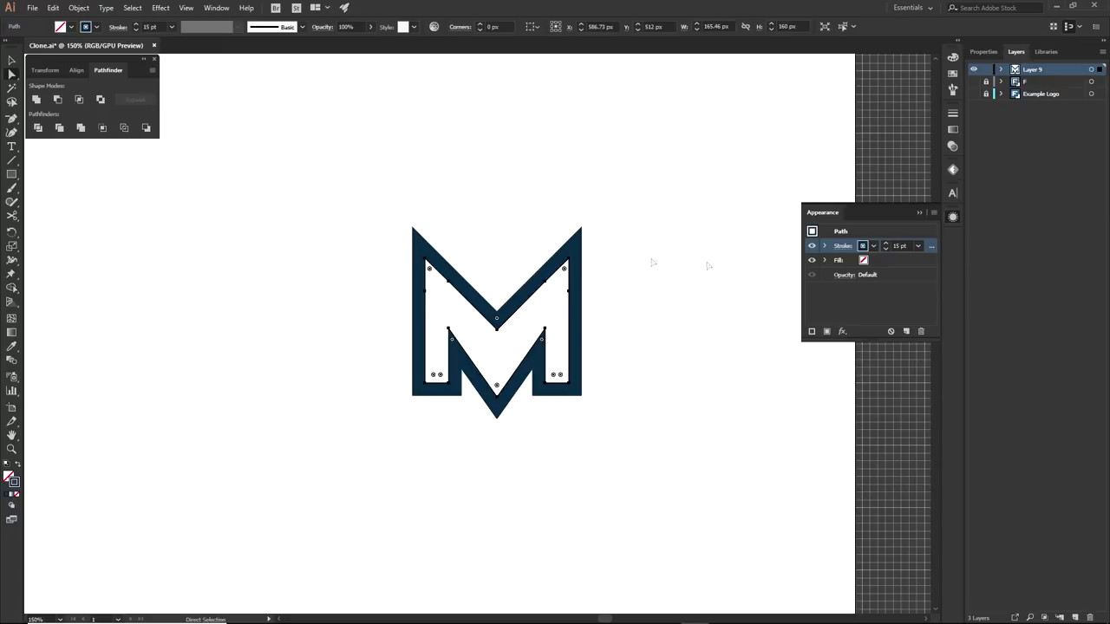
- Add a second stroke to the M and apply an Offset Path effect of 30 px to it
left_click(374, 214)
left_click_drag(312, 192, 731, 473)
left_click(810, 332)
left_click(841, 331)
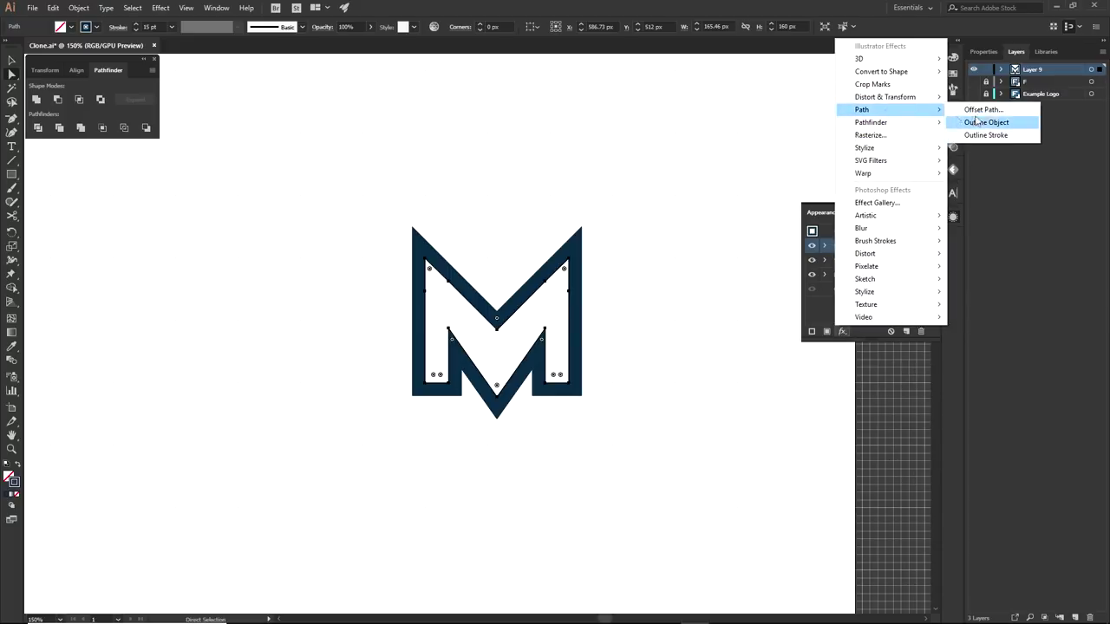
left_click(975, 109)
left_click(687, 489)
left_click_drag(760, 427, 663, 420)
type("20")
key("Up")
key("Down")
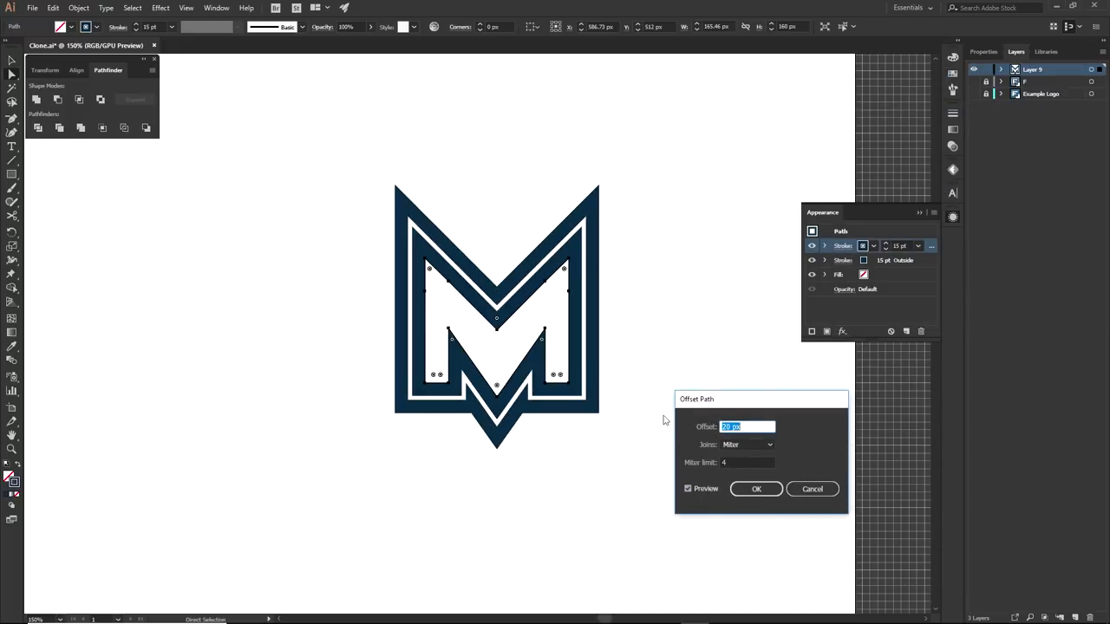
key("Up")
key("Up")
key("Up")
key("Up")
key("Up")
key("Up")
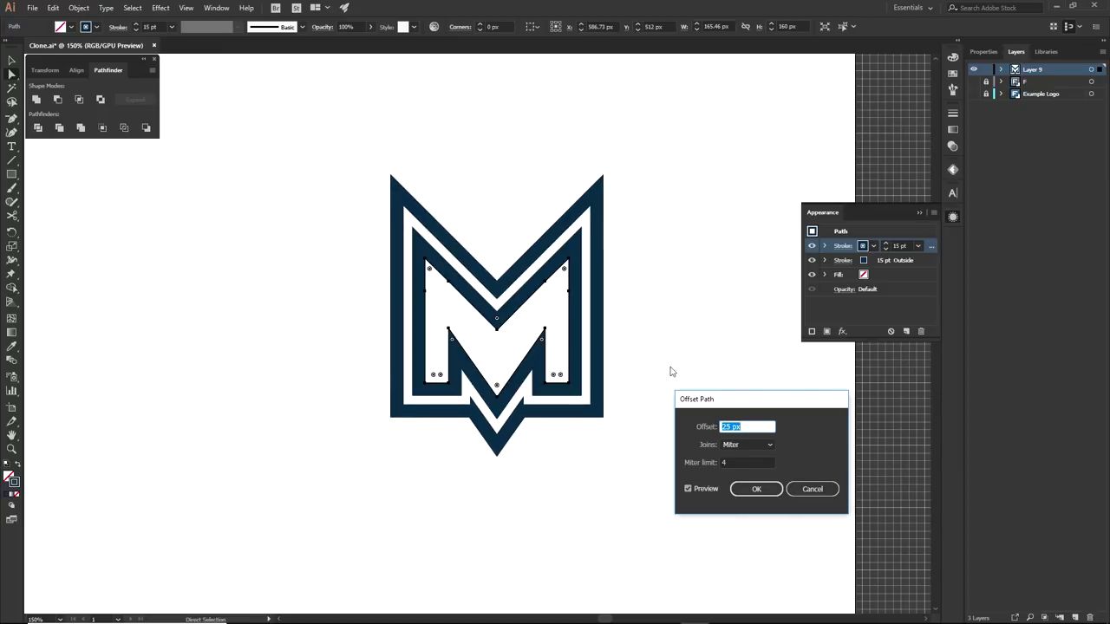
key("Up")
key("Up")
key("Up")
key("Up")
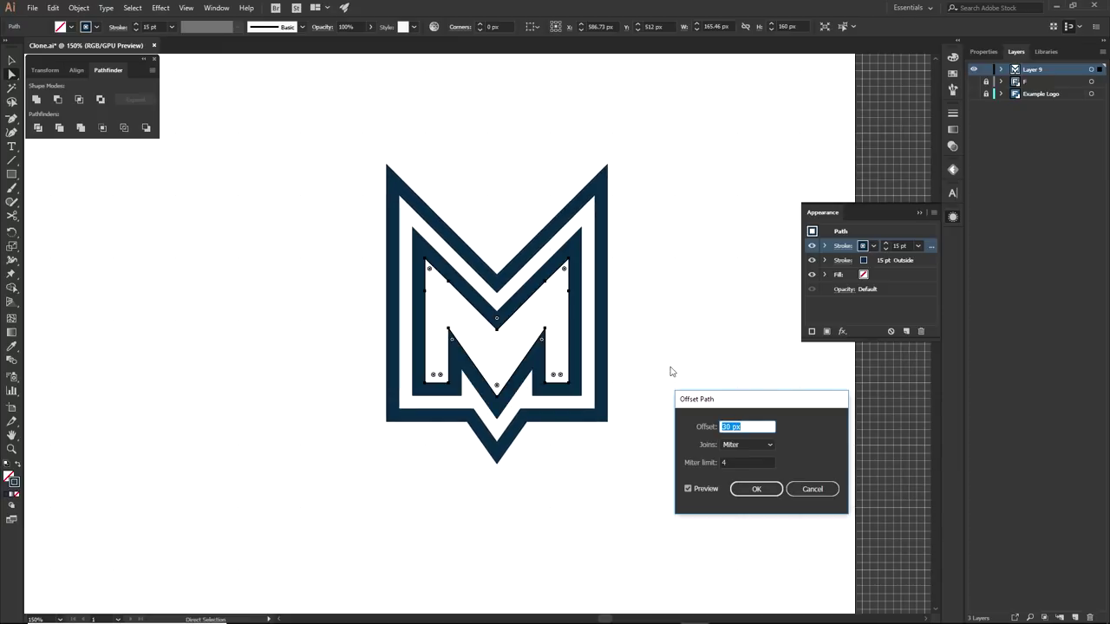
left_click(756, 489)
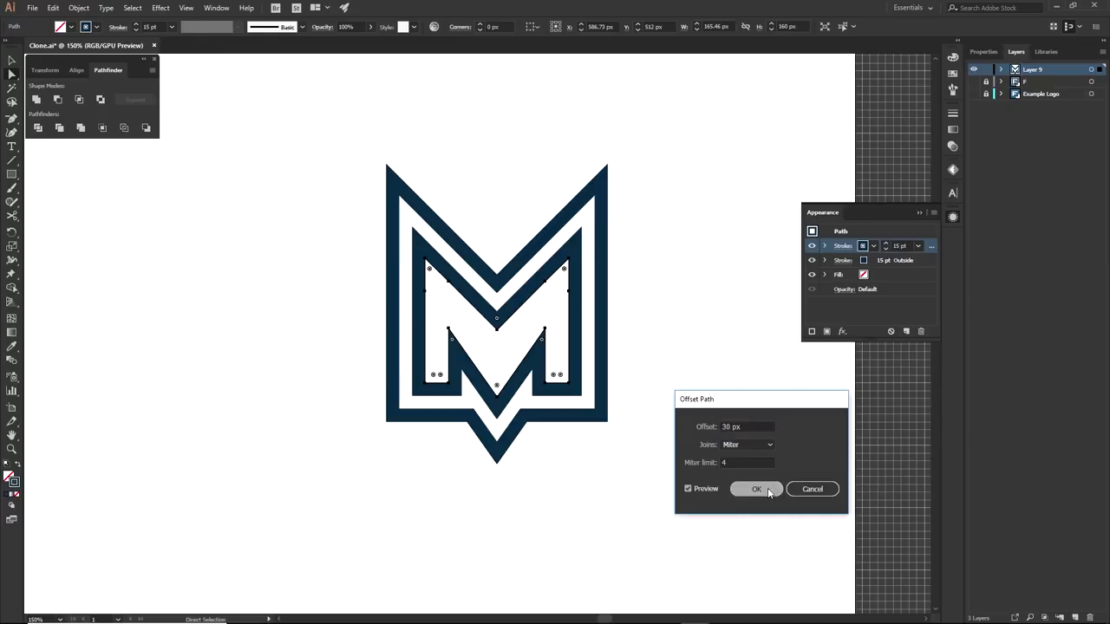
- Add a third stroke to the M with an Offset Path effect of 60 px and deselect the shape
left_click(823, 332)
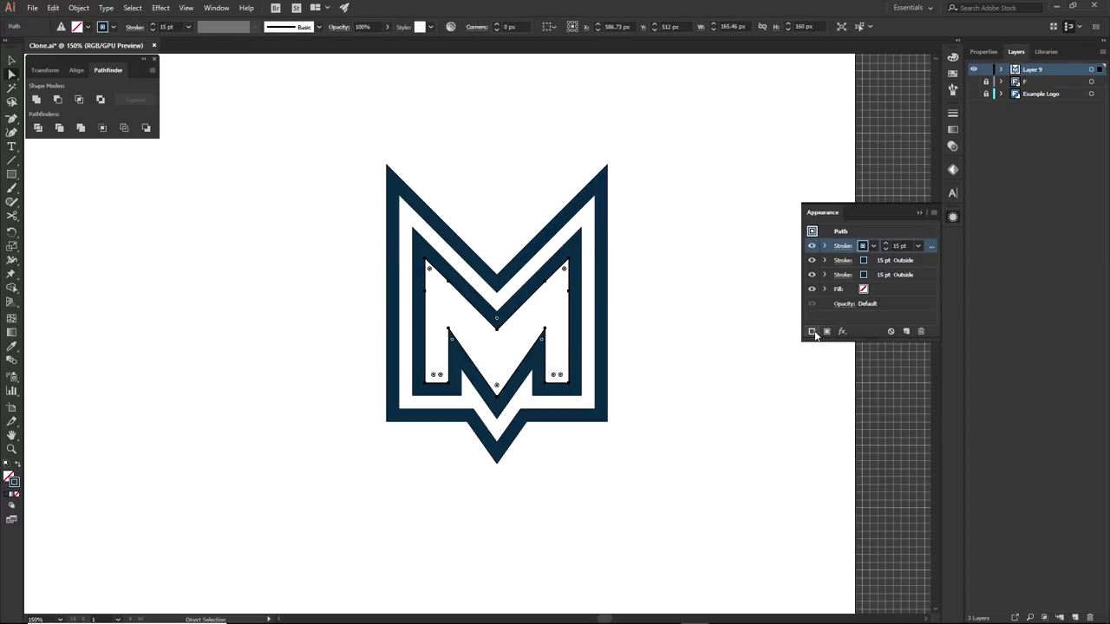
left_click(842, 331)
mouse_move(867, 109)
left_click(963, 111)
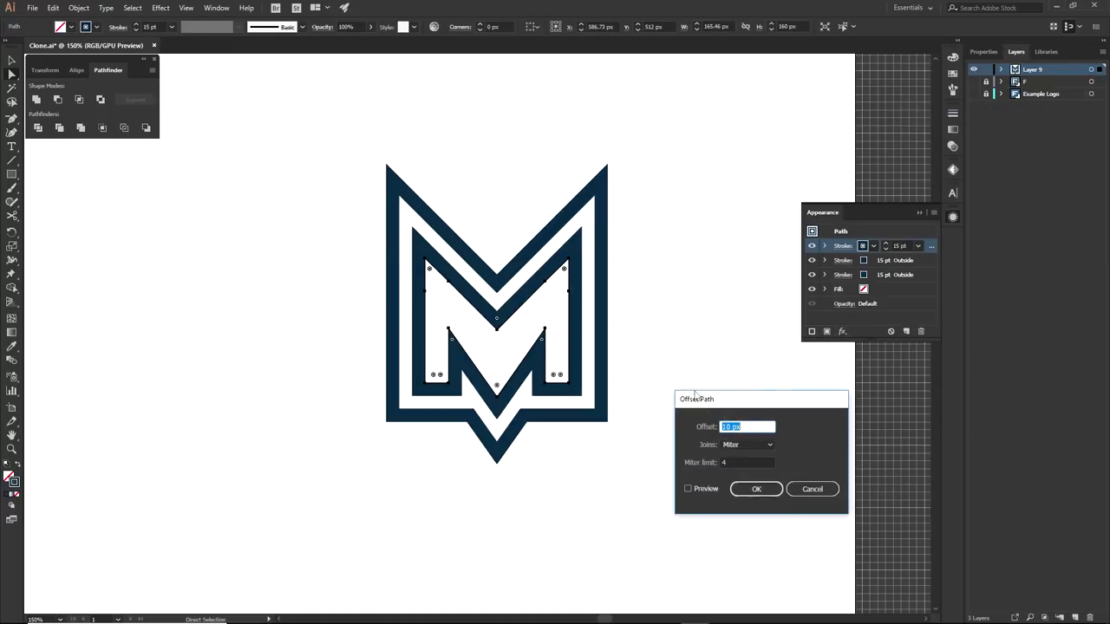
left_click(705, 490)
left_click_drag(744, 426, 685, 433)
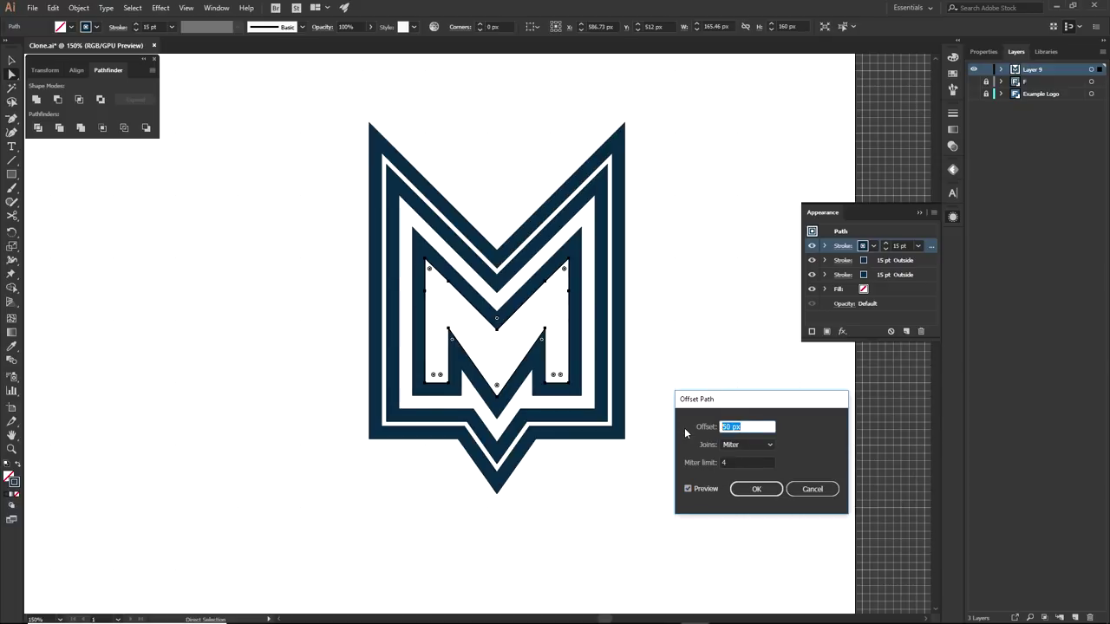
type("60")
left_click(755, 490)
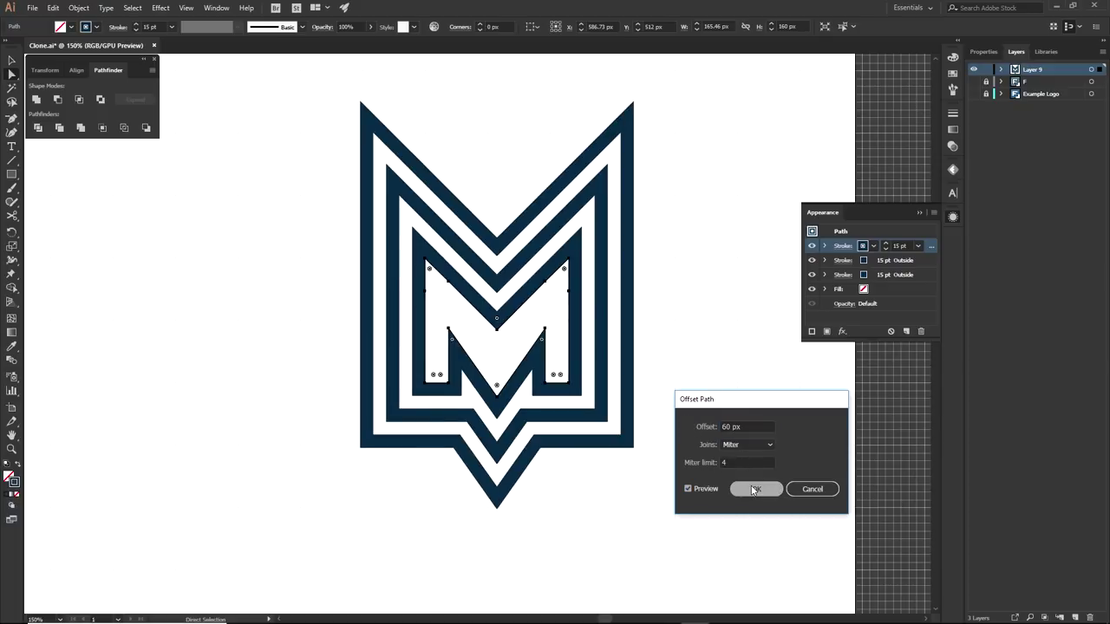
left_click(698, 352)
- Hide the grid and move the M near the artboard's centre, at about X 500 px, Y 542 px
scroll(681, 425, "down", 2)
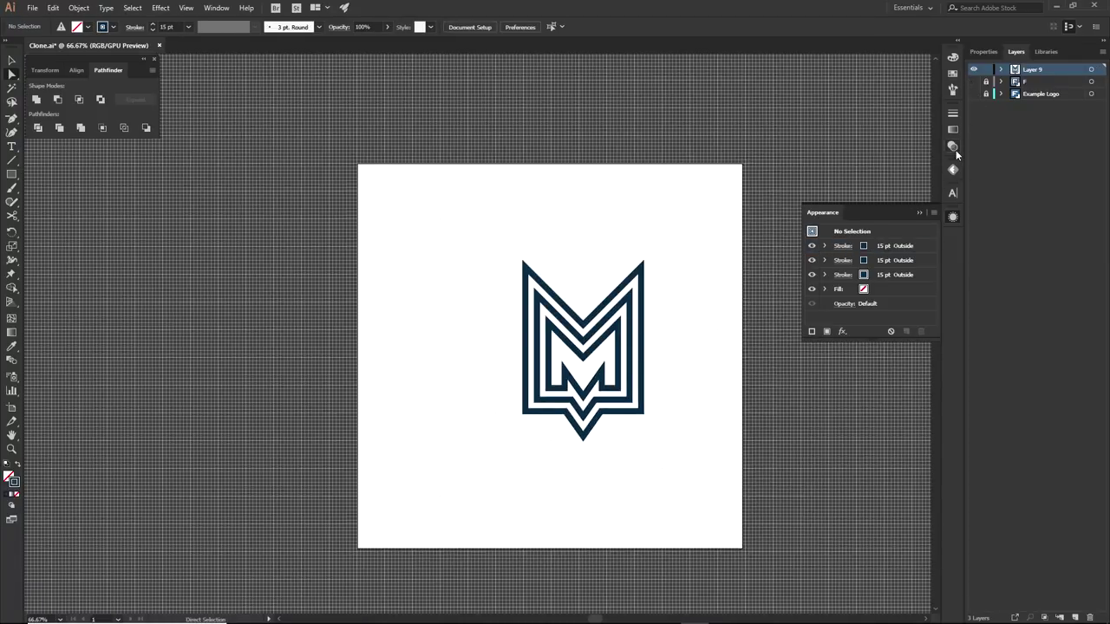
key("ctrl+apostrophe")
left_click(614, 386)
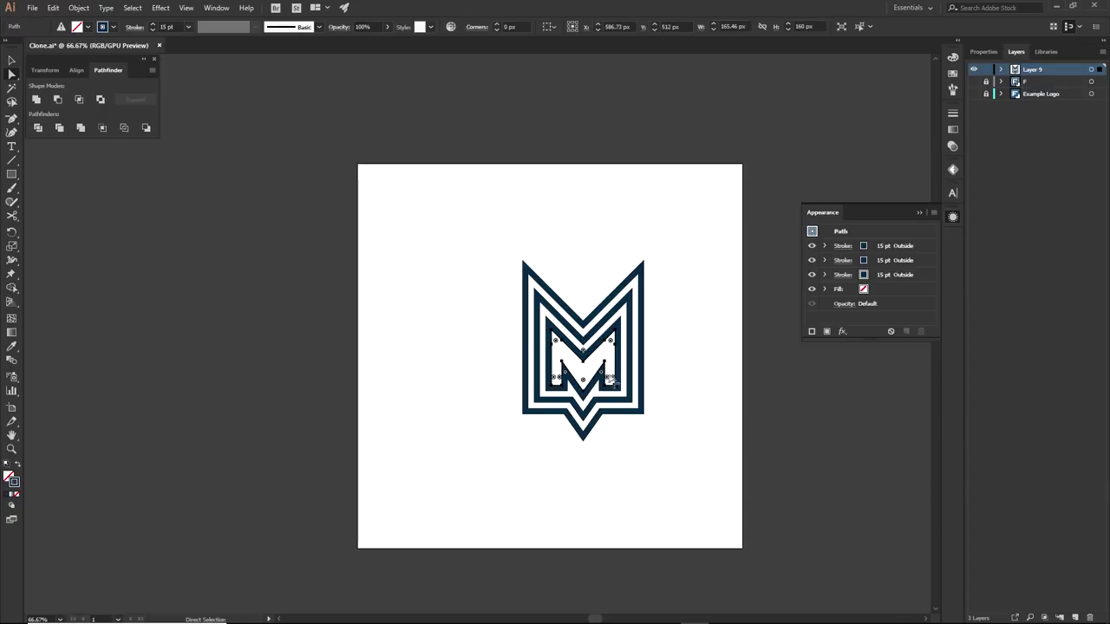
left_click_drag(595, 385, 562, 398)
left_click(633, 379)
scroll(589, 400, "up", 2)
scroll(629, 407, "down", 2)
key("alt+space")
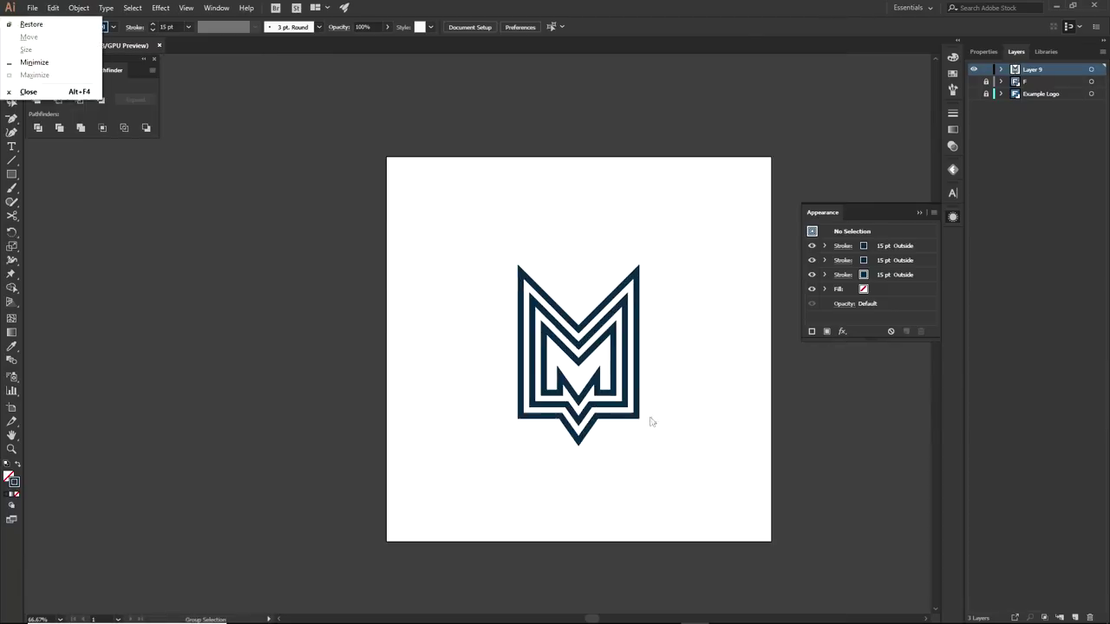
key("Escape")
left_click_drag(652, 419, 609, 430)
- Select the M and expand its appearance so the three strokes become separate outline shapes
left_click(571, 430)
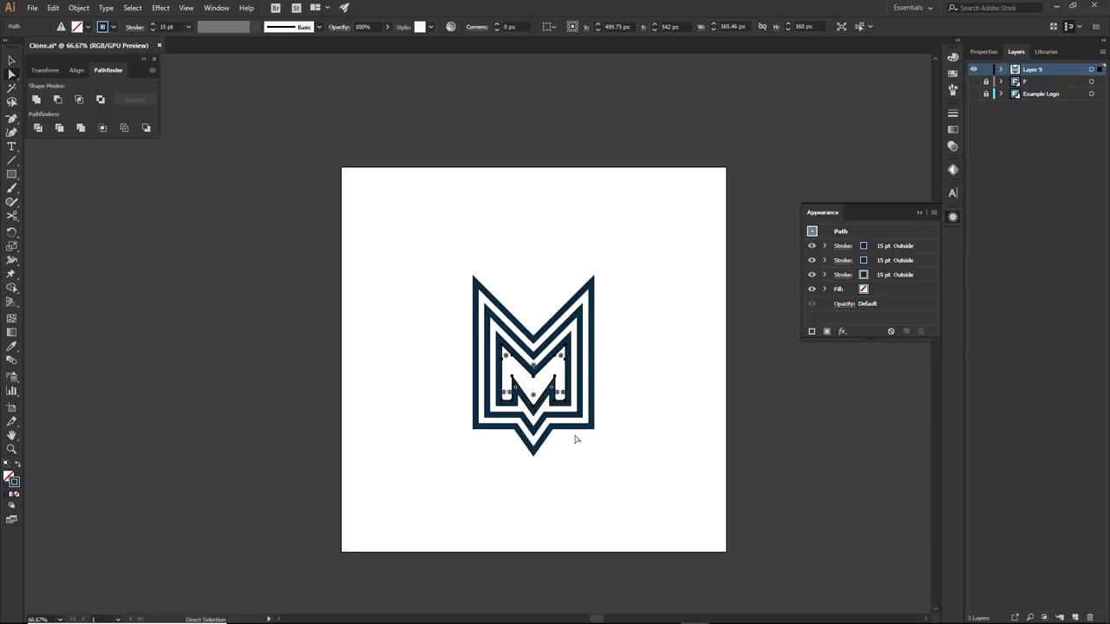
scroll(486, 397, "up", 1)
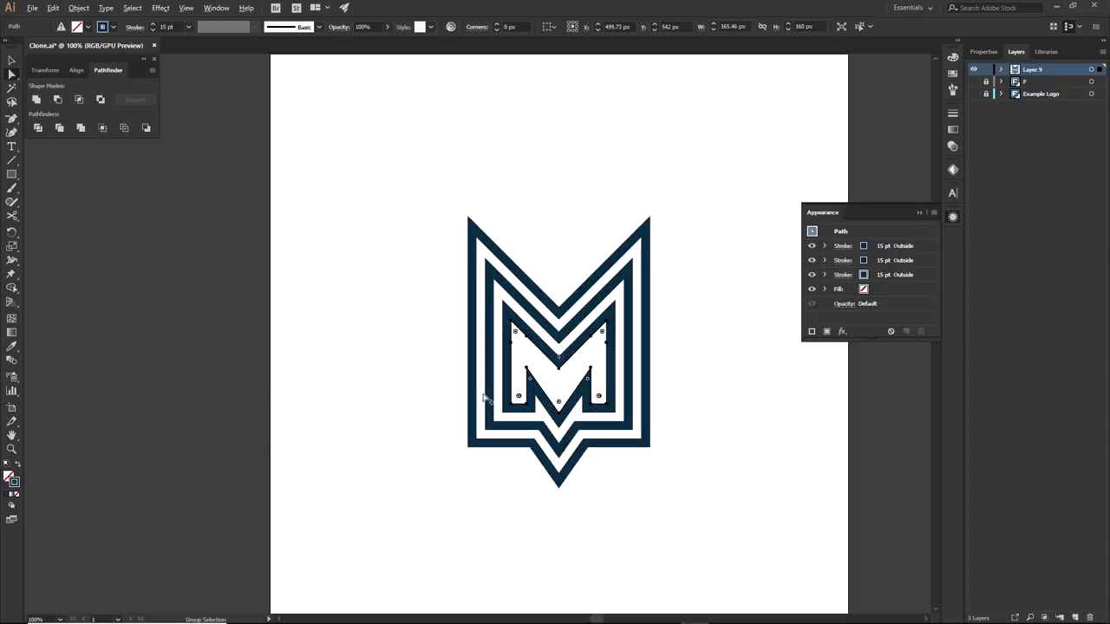
scroll(532, 384, "up", 1)
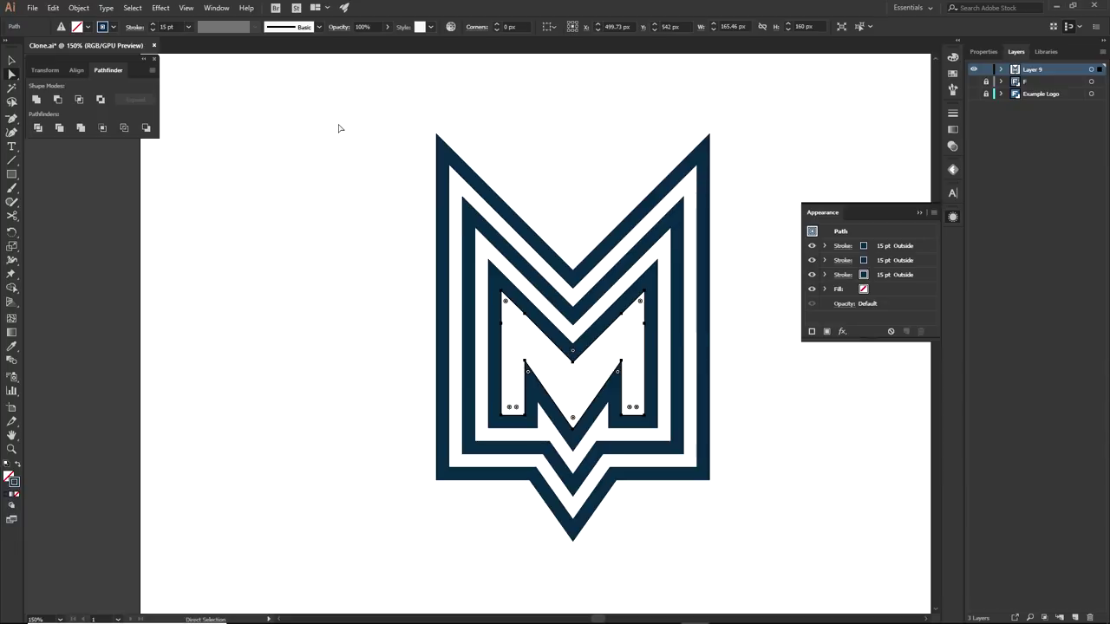
left_click(85, 10)
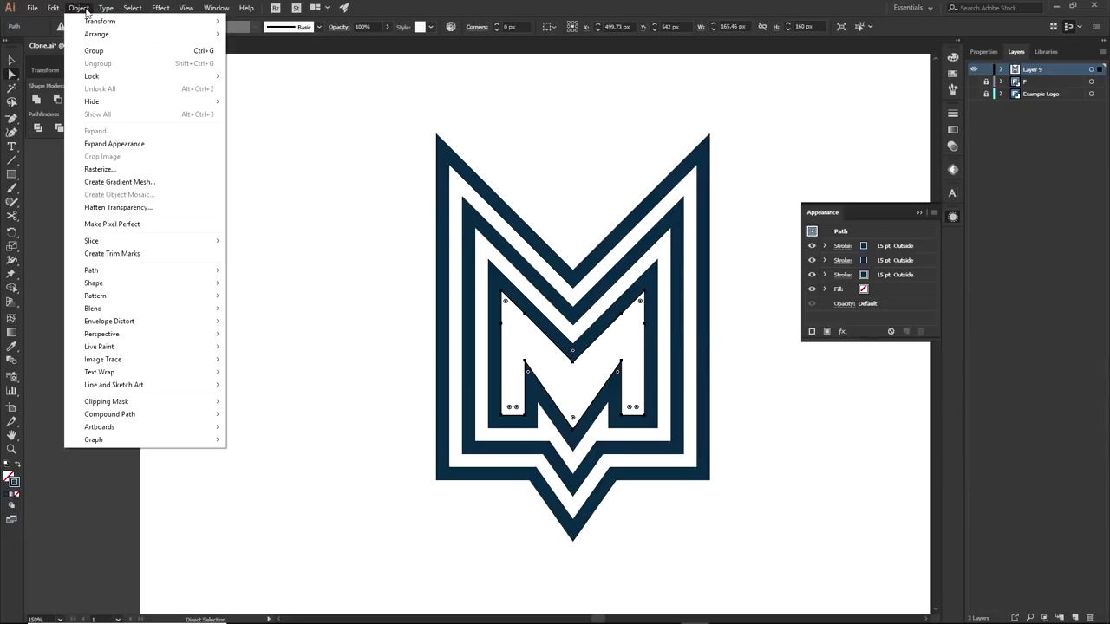
left_click(109, 144)
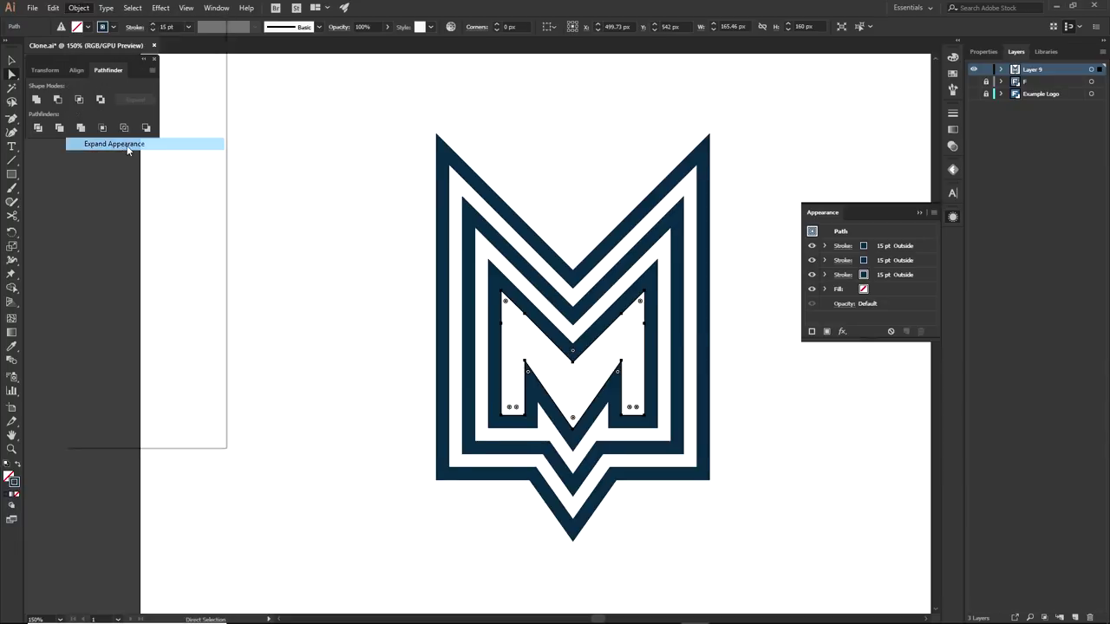
- Try moving the outer and the middle M outlines aside individually, undoing each move, and deselect
left_click(526, 249)
left_click(542, 247)
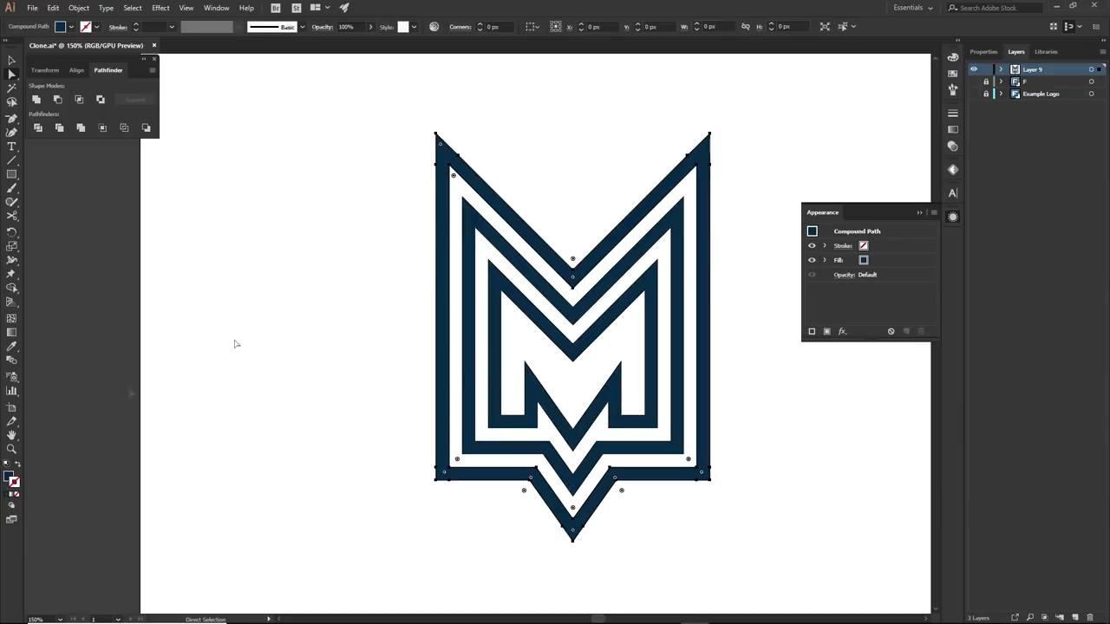
left_click(7, 476)
left_click(222, 382)
left_click_drag(525, 230, 217, 257)
key("ctrl+z")
left_click_drag(562, 307, 212, 308)
key("ctrl+z")
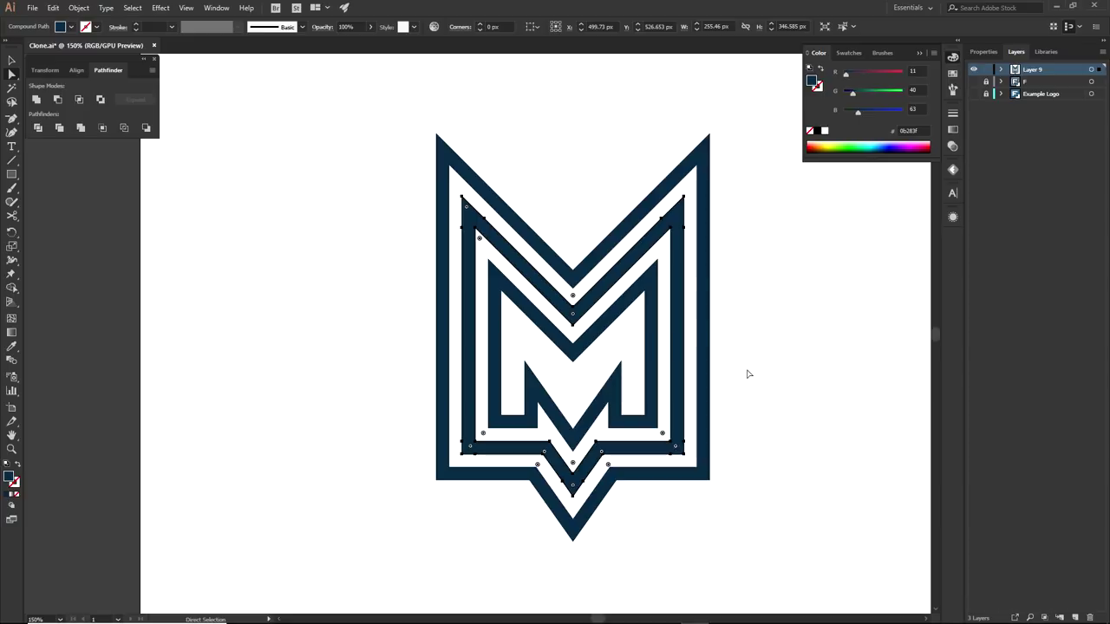
left_click(503, 512)
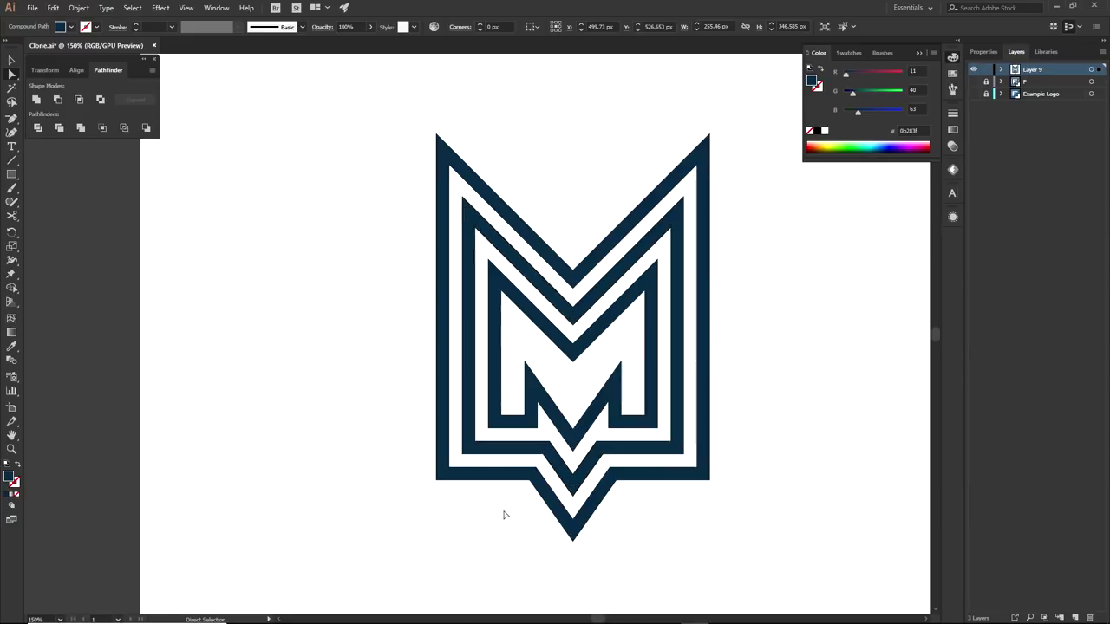
- Try cutting off the bottom edge and point of the middle outline using a covering rectangle and the Shape Builder tool
key("m")
scroll(472, 437, "up", 2)
left_click_drag(467, 426, 857, 477)
key("a")
left_click(651, 498, "shift")
key("shift+m")
mouse_move(521, 432)
left_mouse_down()
mouse_move(632, 456)
mouse_move(661, 503)
mouse_move(744, 451)
mouse_move(761, 474)
left_mouse_up()
key("a")
left_click(720, 460)
scroll(723, 460, "down", 3)
mouse_move(700, 492)
left_mouse_down()
mouse_move(649, 495)
mouse_move(589, 471)
left_mouse_up()
scroll(579, 466, "up", 2)
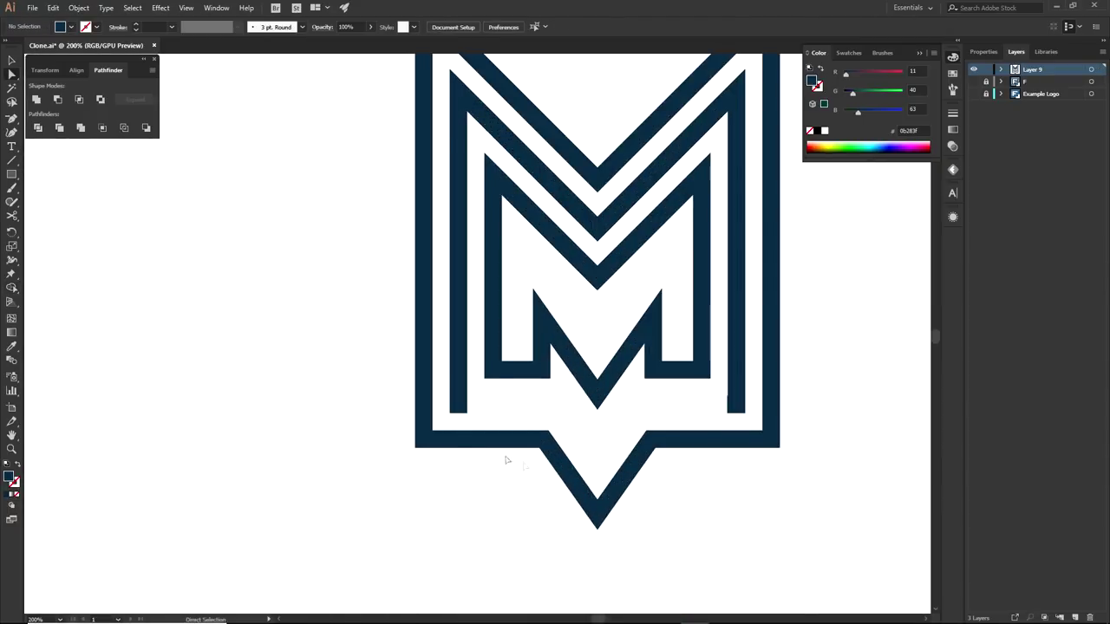
- Try cutting off the outer outline's bottom edge and point with a rectangle about 380 by 126 px and the Shape Builder tool
key("m")
mouse_move(404, 415)
left_mouse_down()
mouse_move(421, 445)
mouse_move(844, 561)
left_mouse_up()
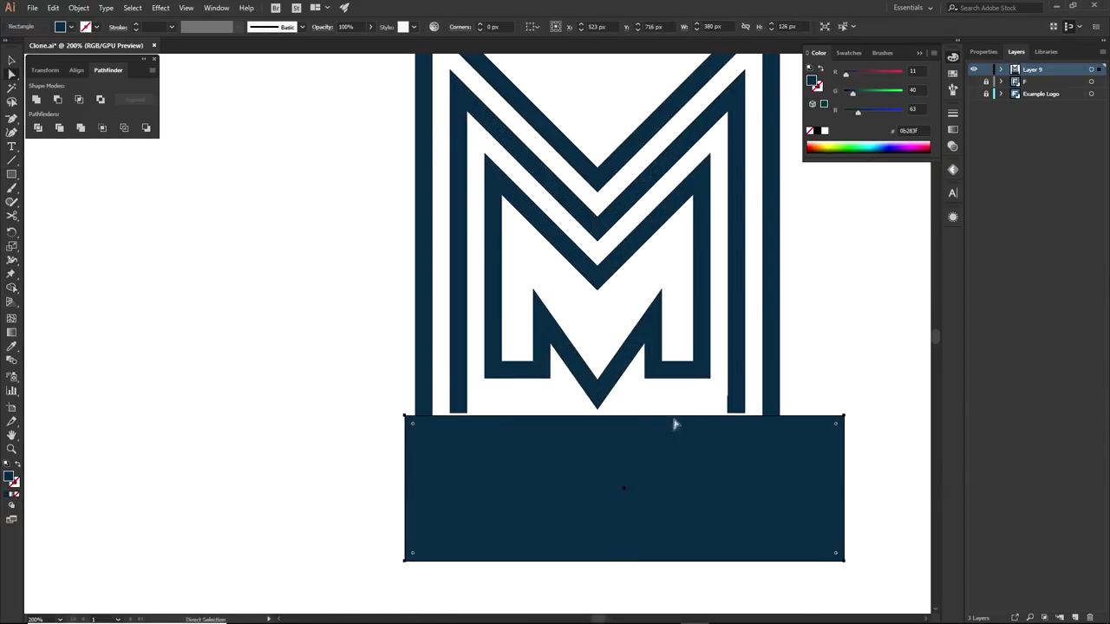
left_click(772, 402, "shift")
key("shift+m")
left_click_drag(418, 441, 726, 458)
key("a")
left_click(683, 449)
- Undo the cuts made to the bottoms of the middle and outer outlines
key("ctrl+0")
scroll(636, 442, "up", 4)
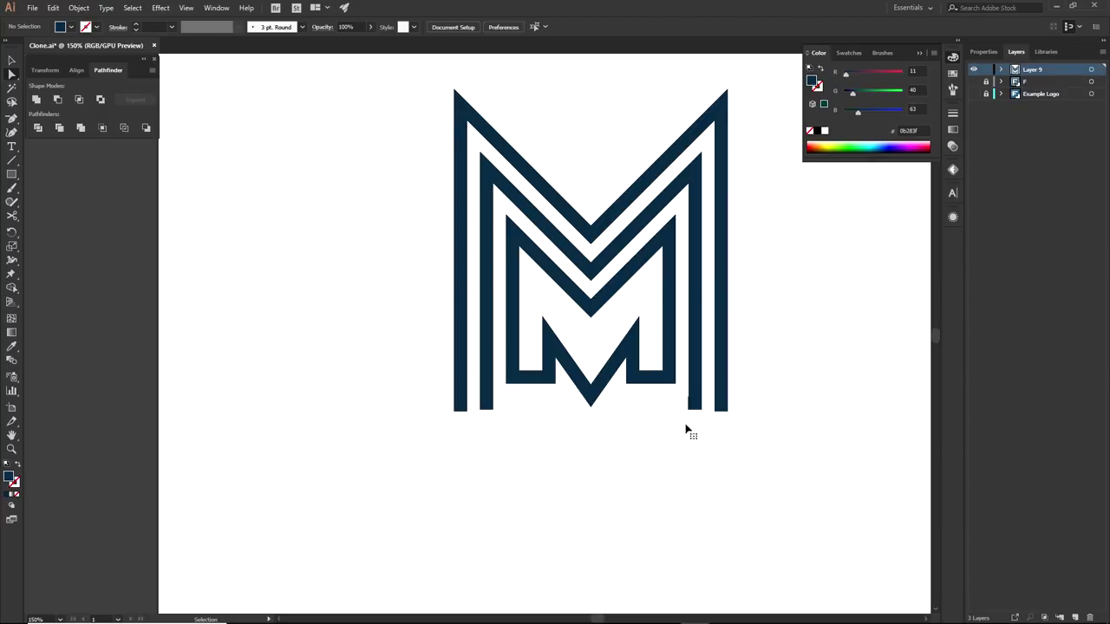
key("ctrl+z")
key("ctrl+z")
key("ctrl+z")
key("ctrl+z")
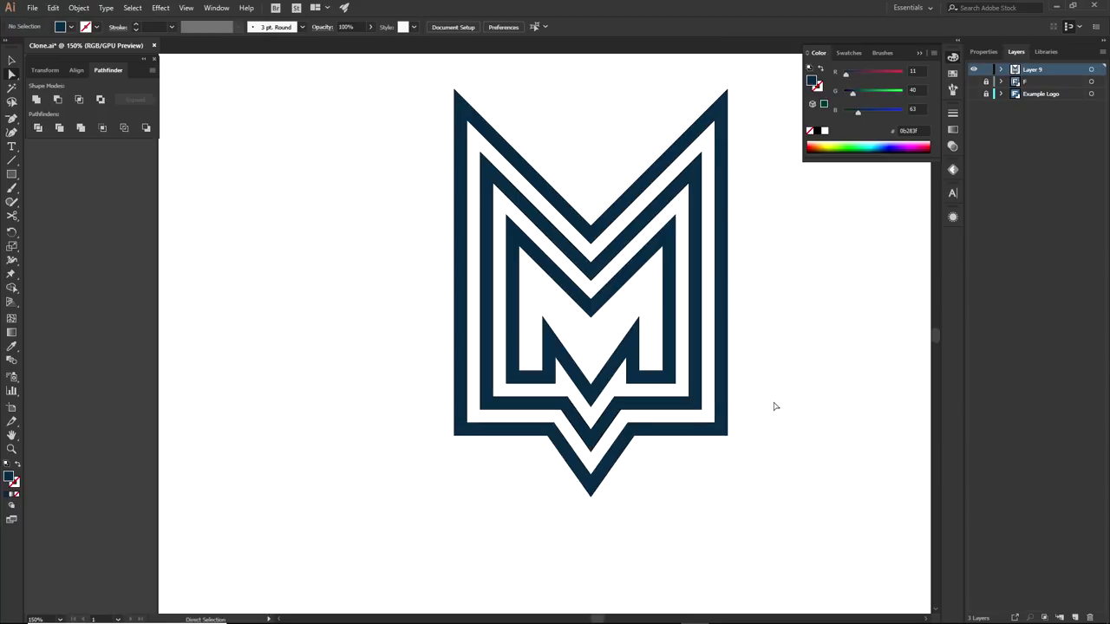
- Select all outlines of the M logo and move them together to about X 514 px, Y 549 px
scroll(729, 402, "down", 2)
left_click_drag(742, 439, 648, 458)
key("ctrl+1")
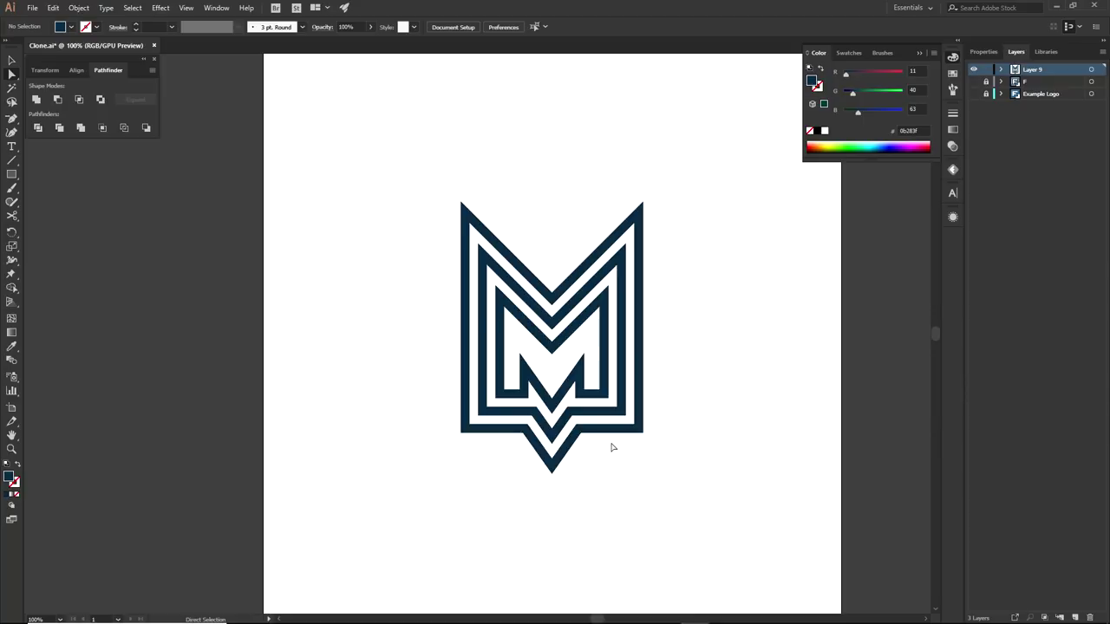
left_click_drag(362, 151, 713, 495)
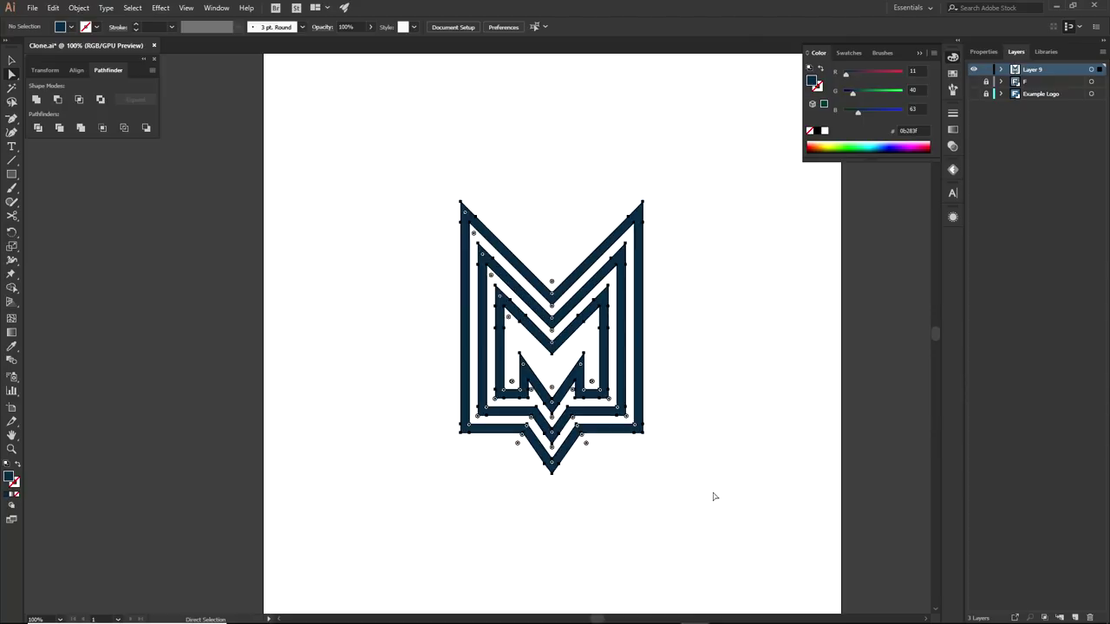
key("v")
left_click_drag(569, 307, 582, 333)
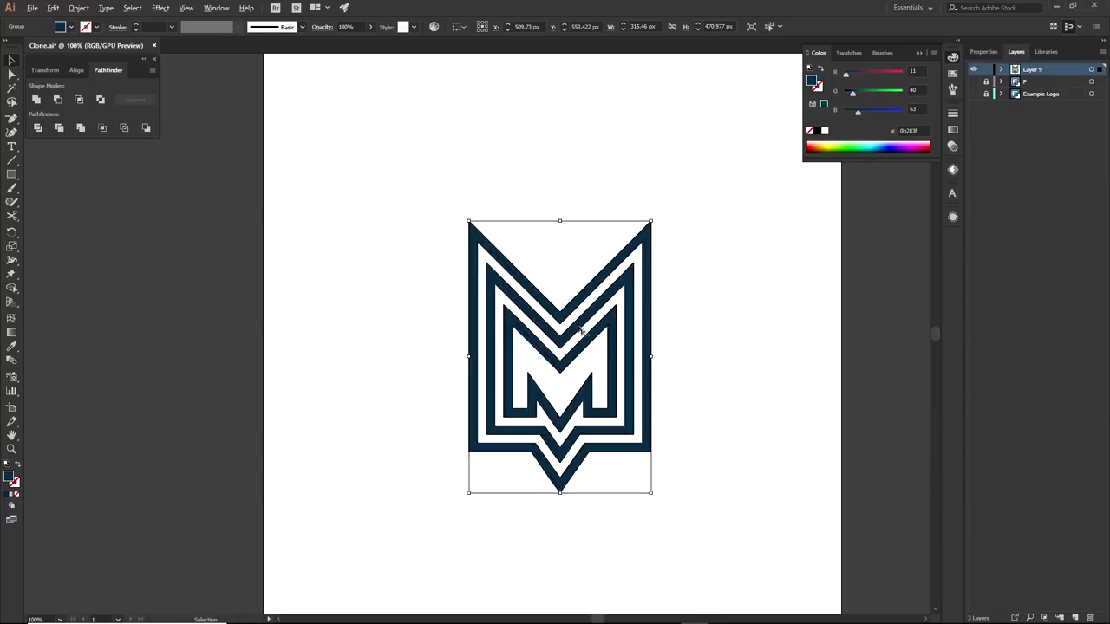
scroll(610, 364, "down", 1)
left_click_drag(648, 392, 637, 384)
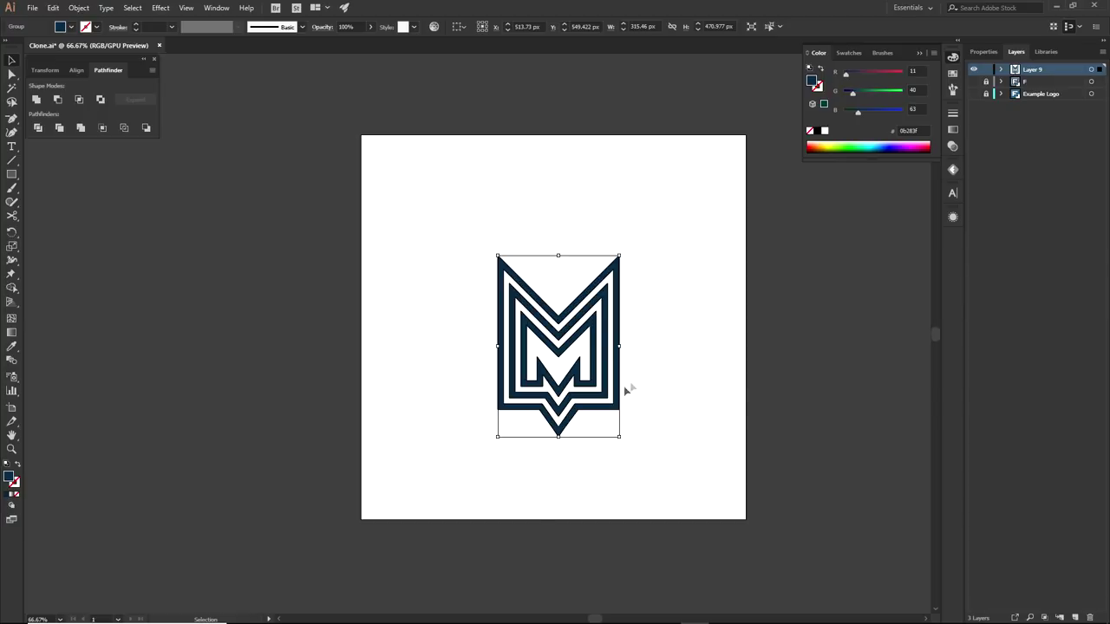
mouse_move(752, 621)
key("a")
left_click(564, 304)
scroll(565, 303, "up", 3)
scroll(565, 303, "down", 1)
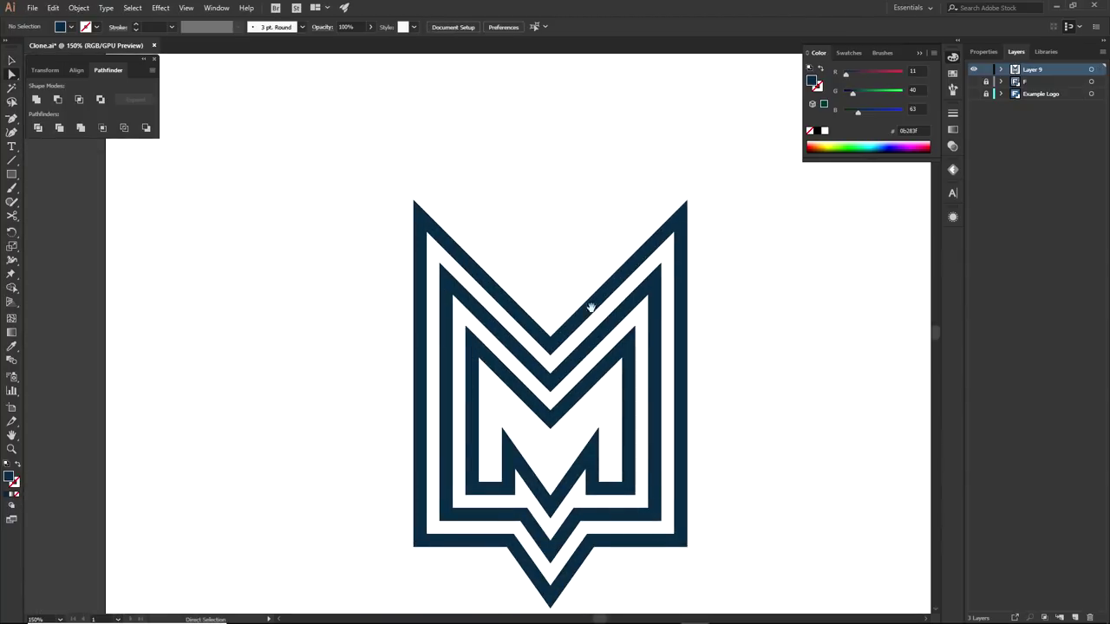
scroll(586, 302, "down", 2)
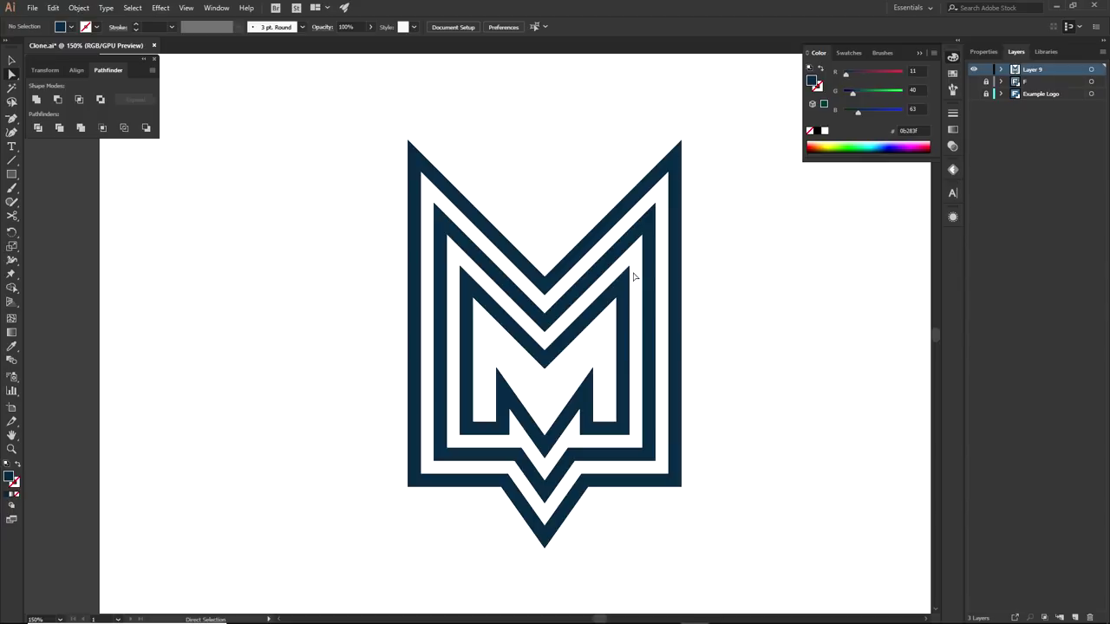